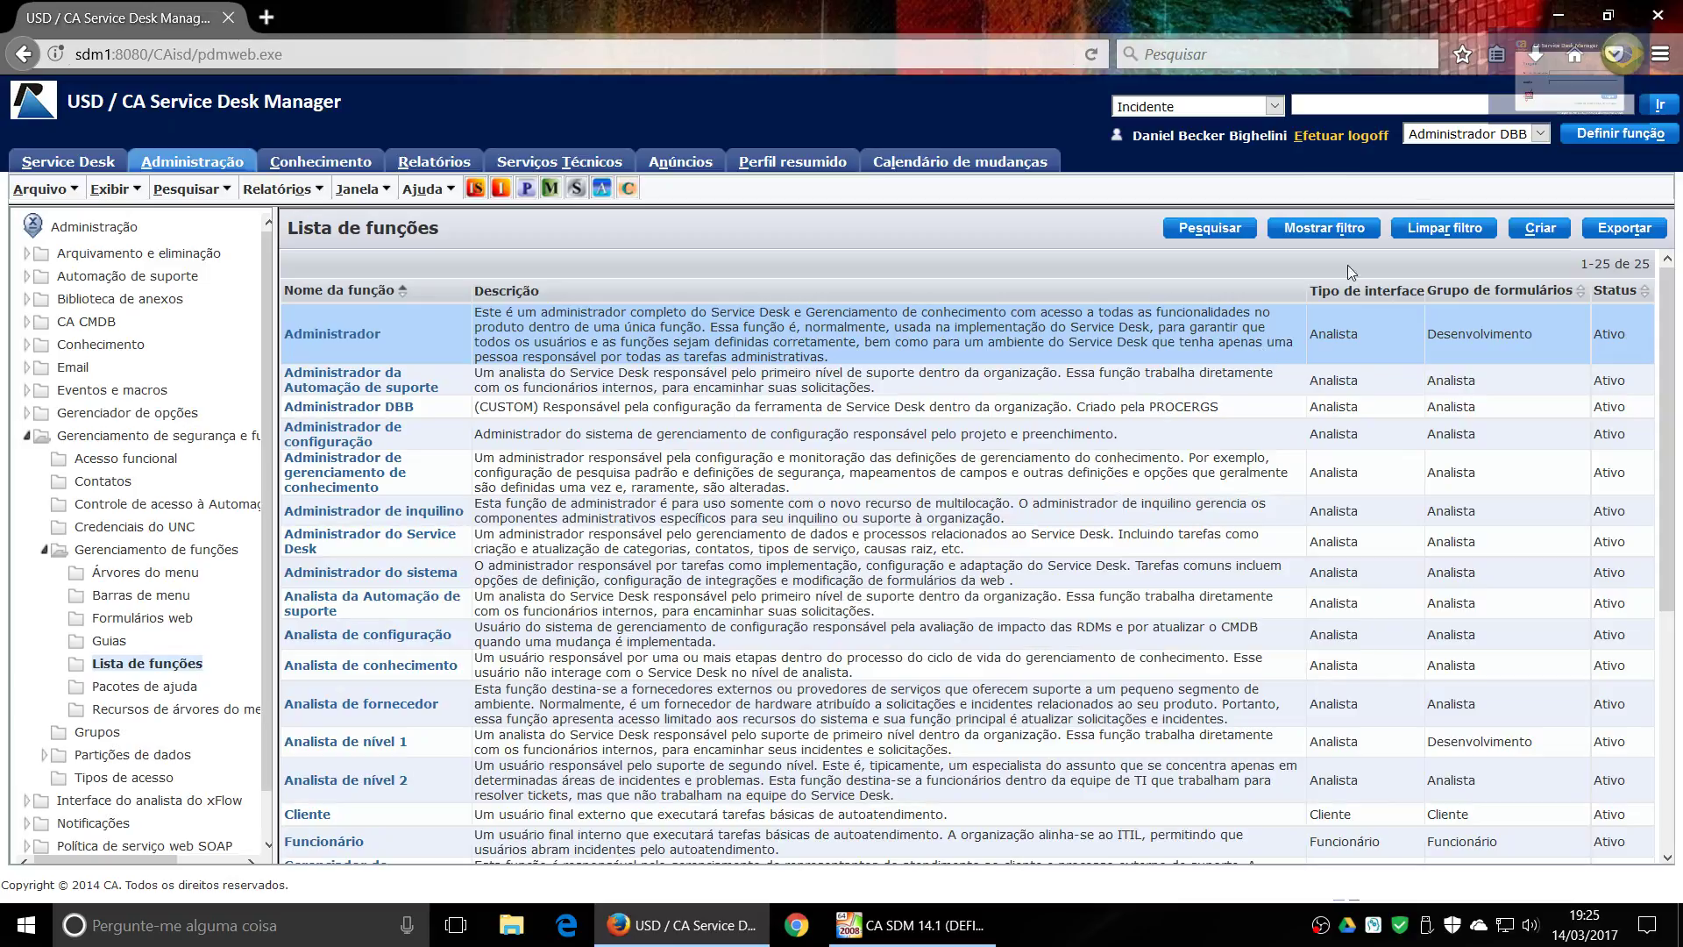
Inspect the form template name behind a new incident, close the incident, and review the roles available to the logged-in account
{"action": "left_click", "coordinate": [1442, 136]}
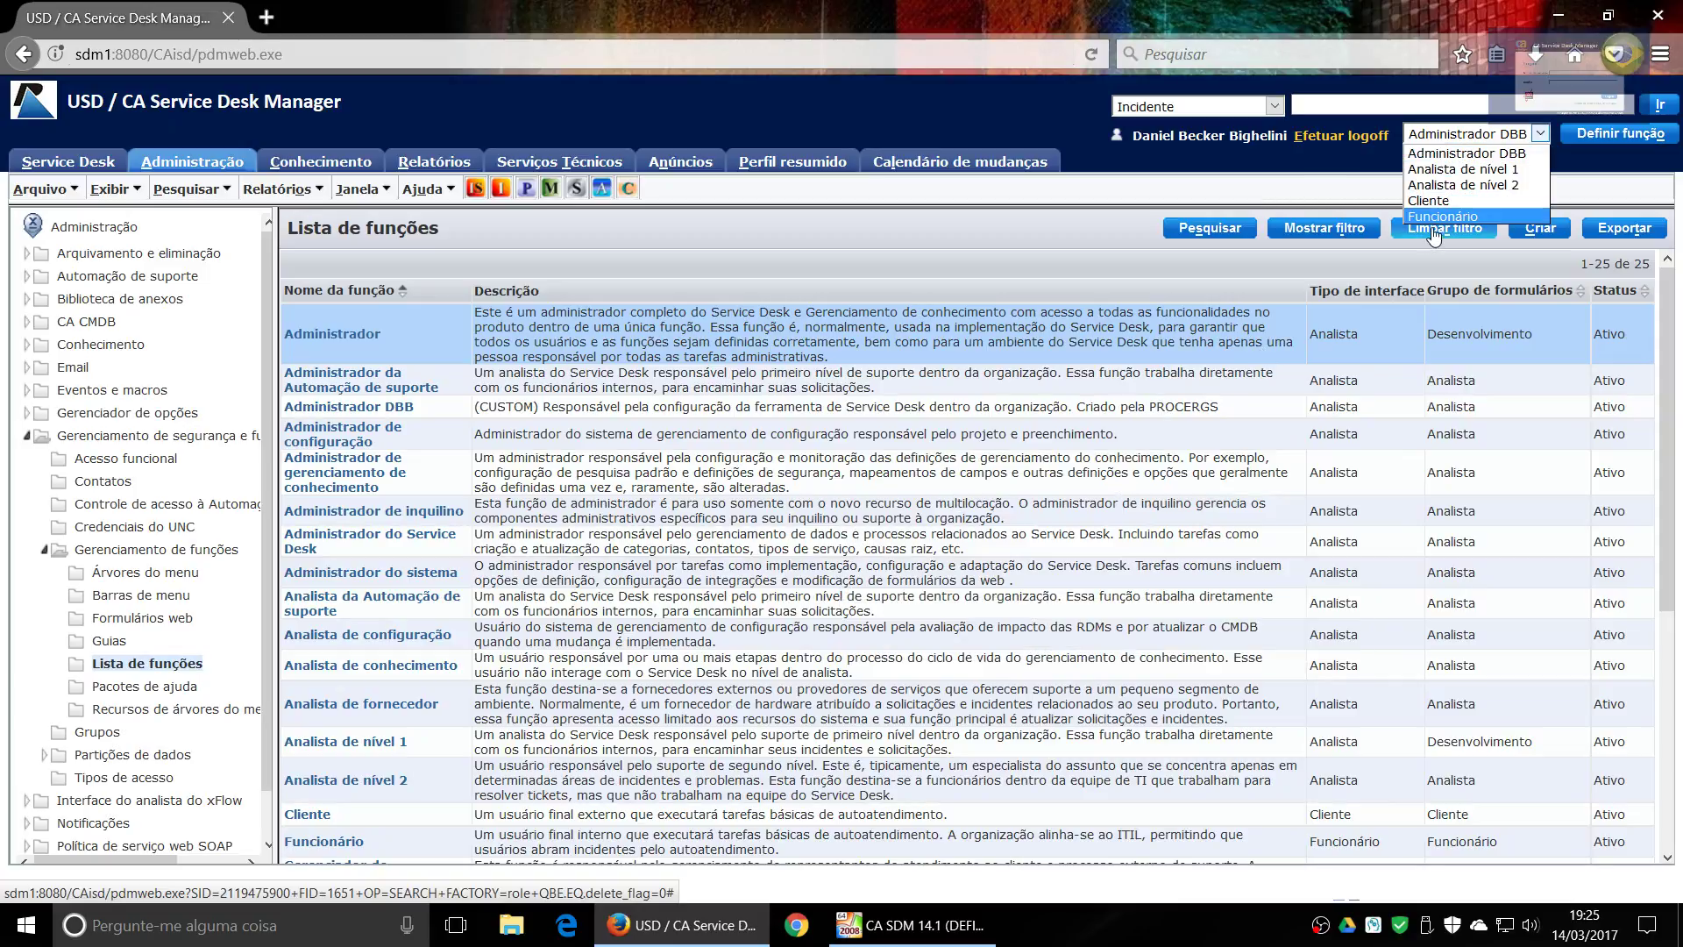
{"action": "left_click", "coordinate": [506, 193]}
{"action": "left_click", "coordinate": [506, 194]}
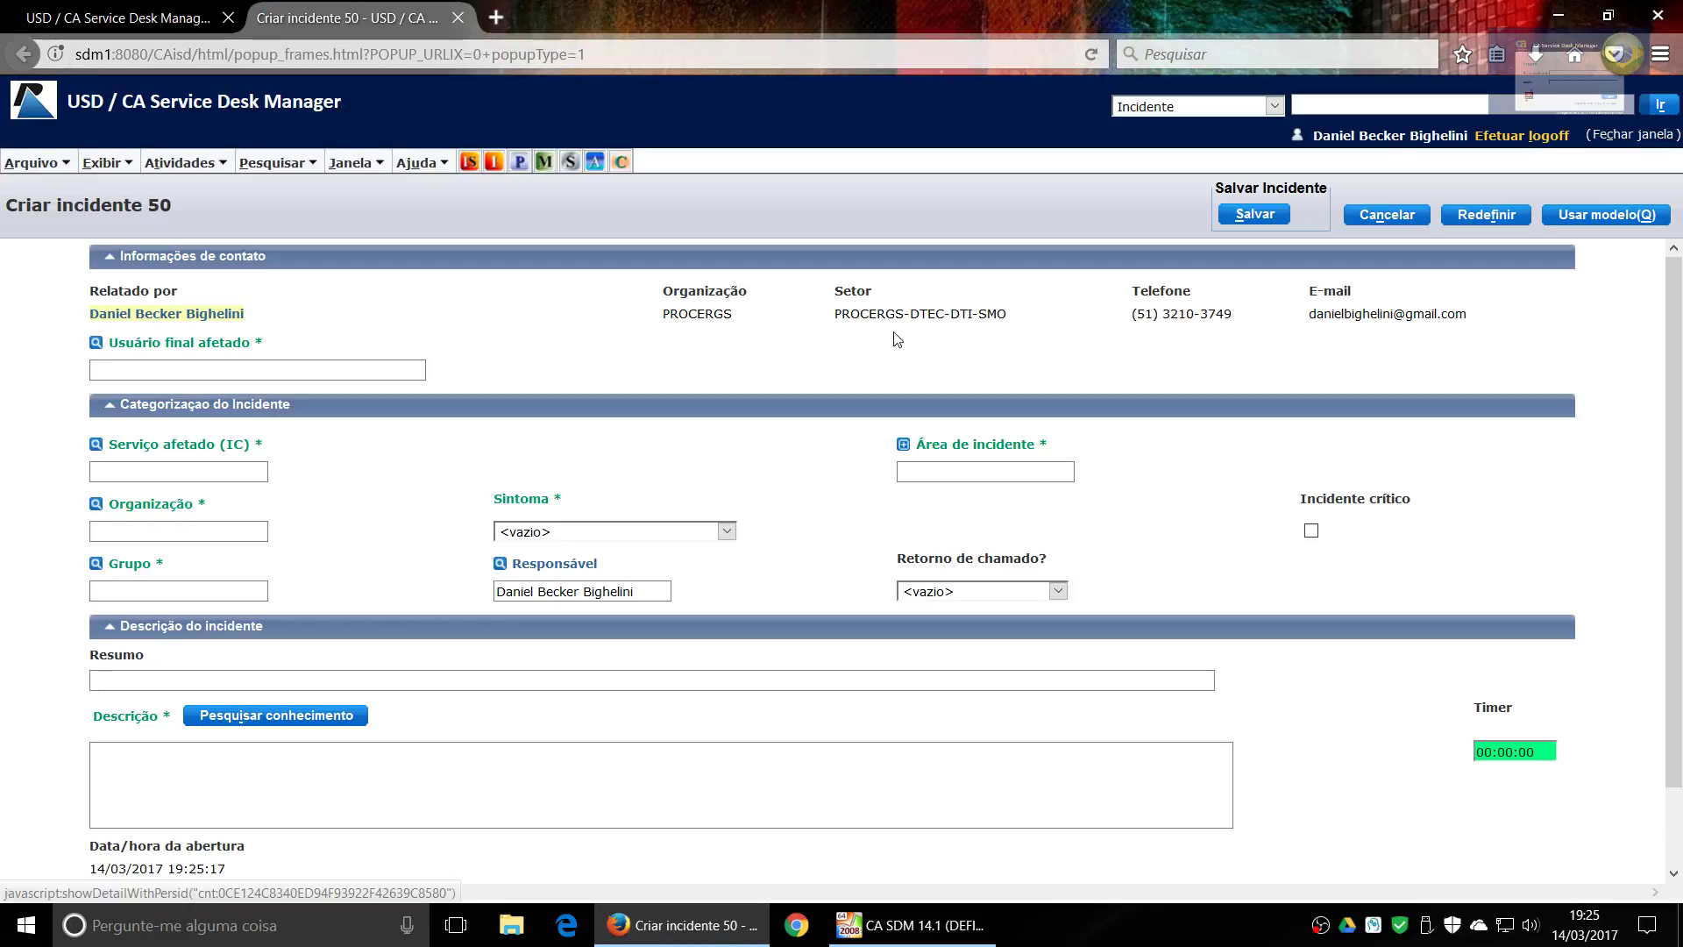
{"action": "right_click", "coordinate": [937, 350]}
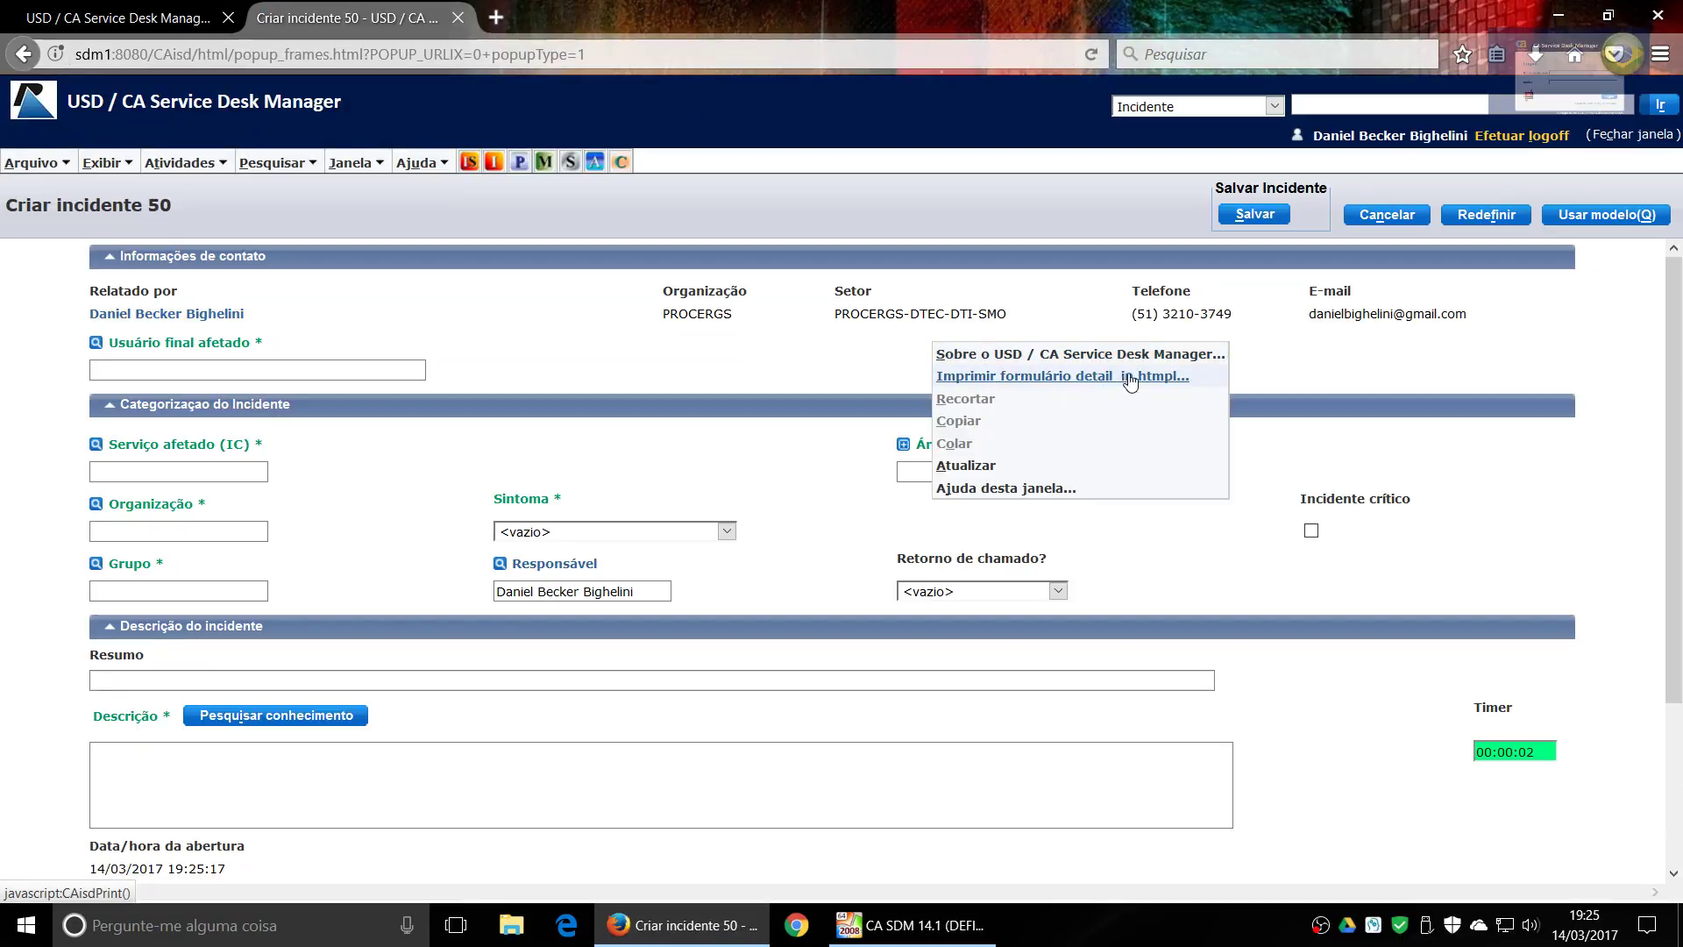
{"action": "left_click", "coordinate": [457, 17]}
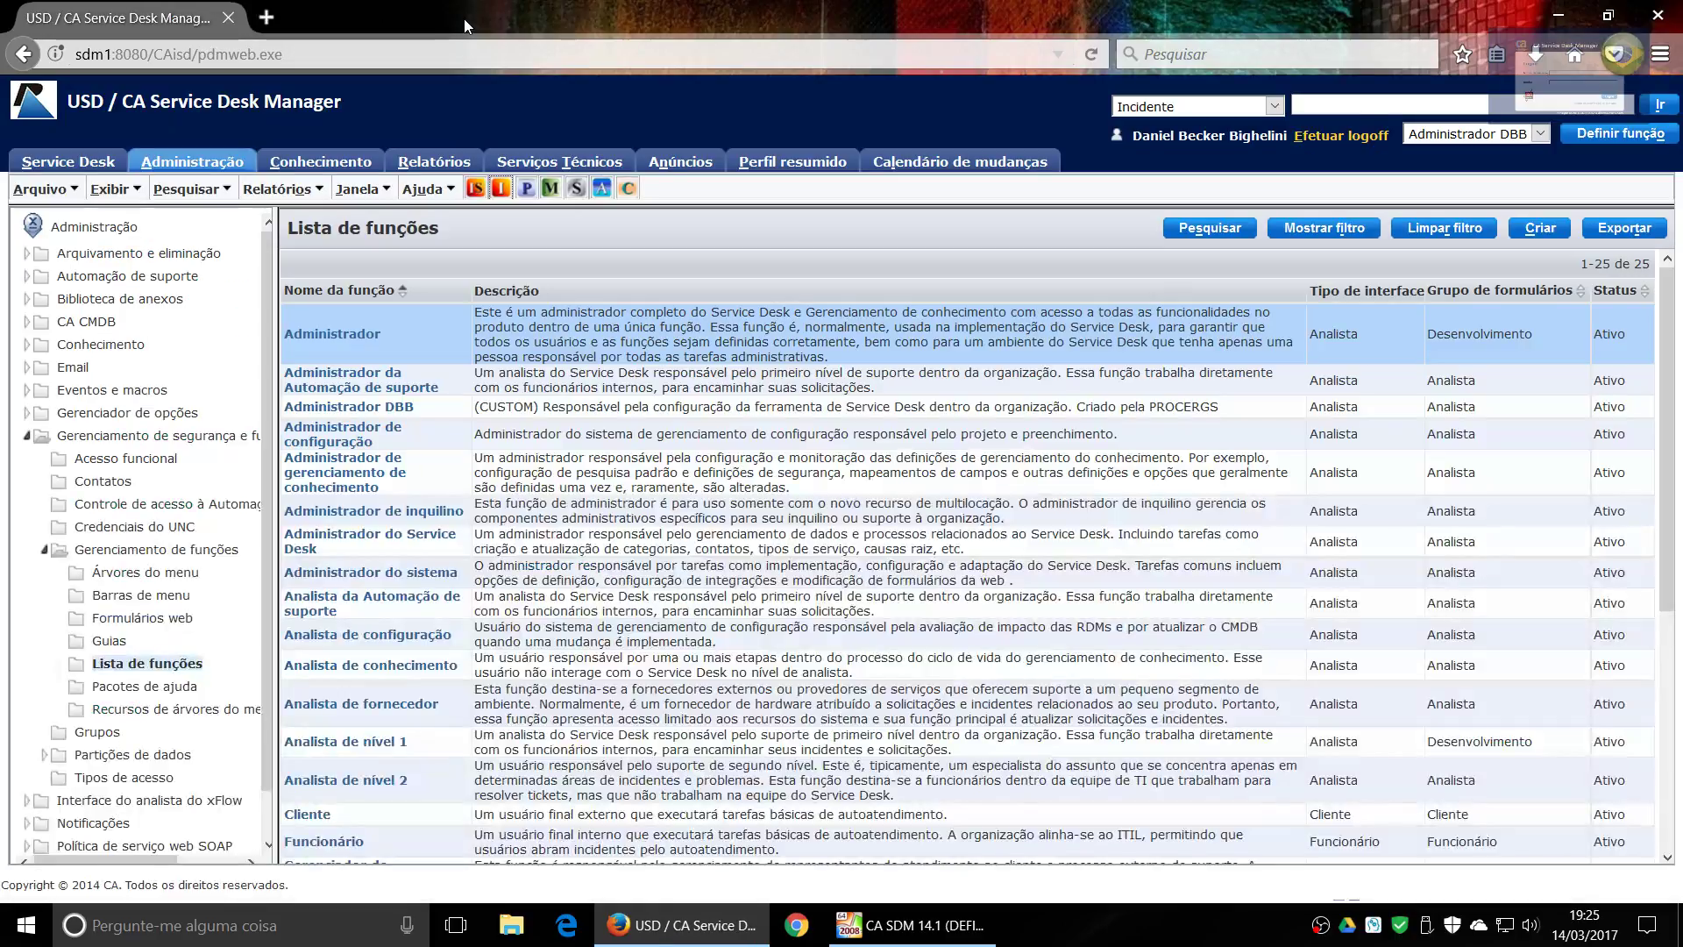
{"action": "left_click", "coordinate": [1455, 136]}
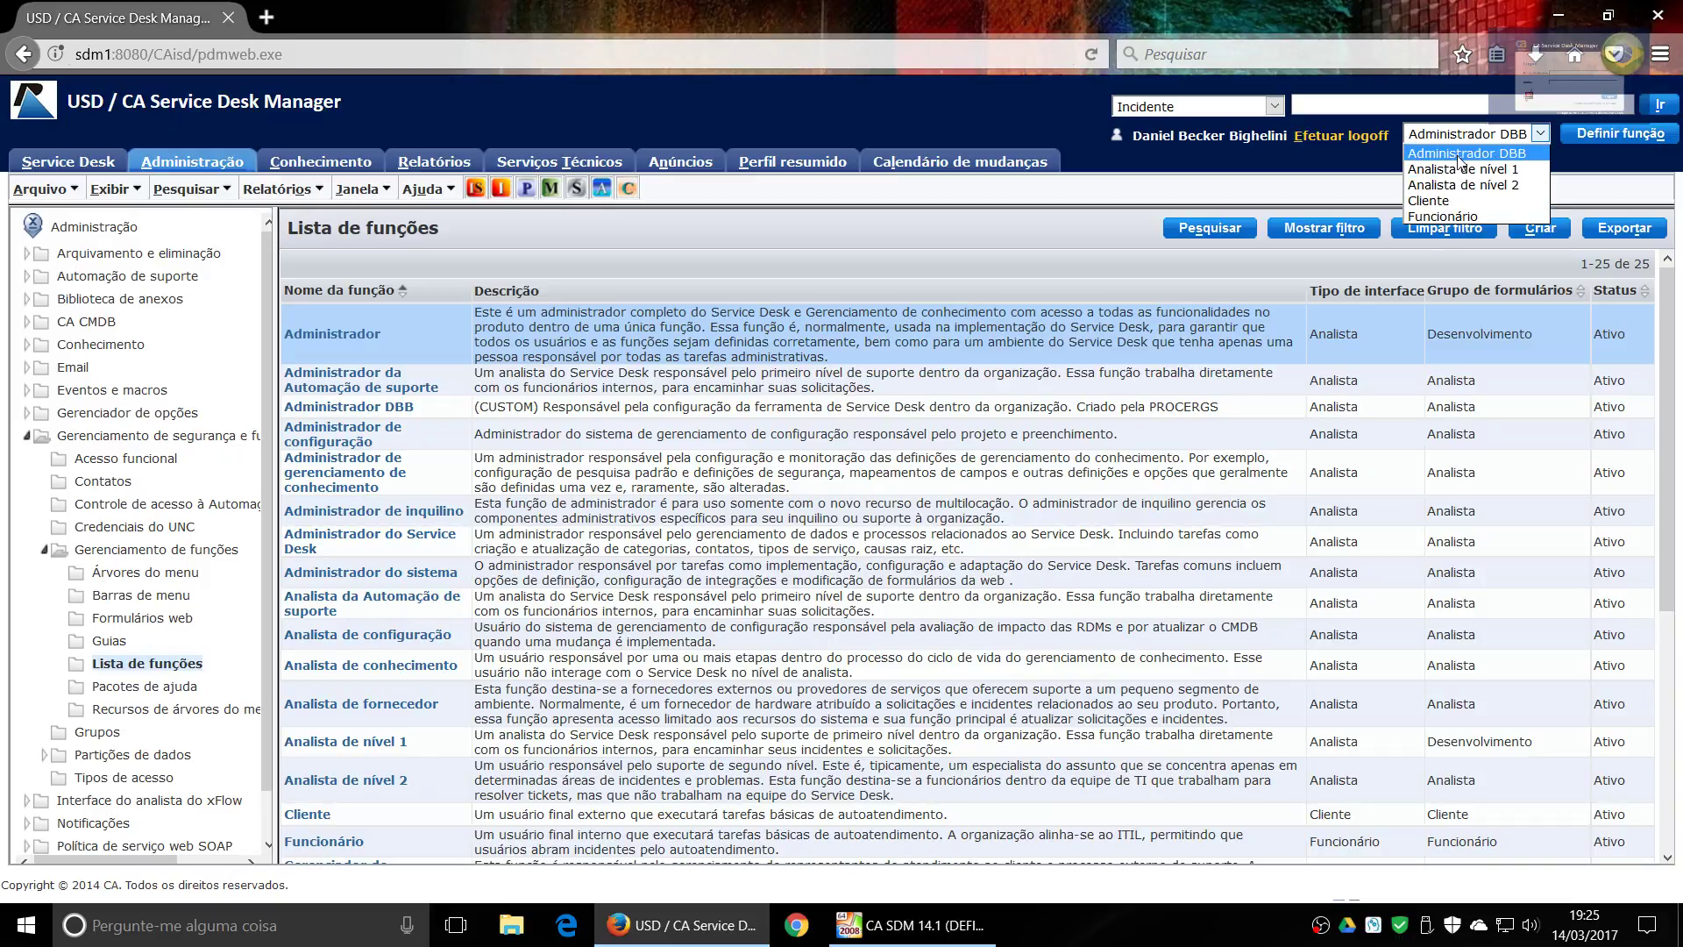
{"action": "left_click", "coordinate": [1357, 159]}
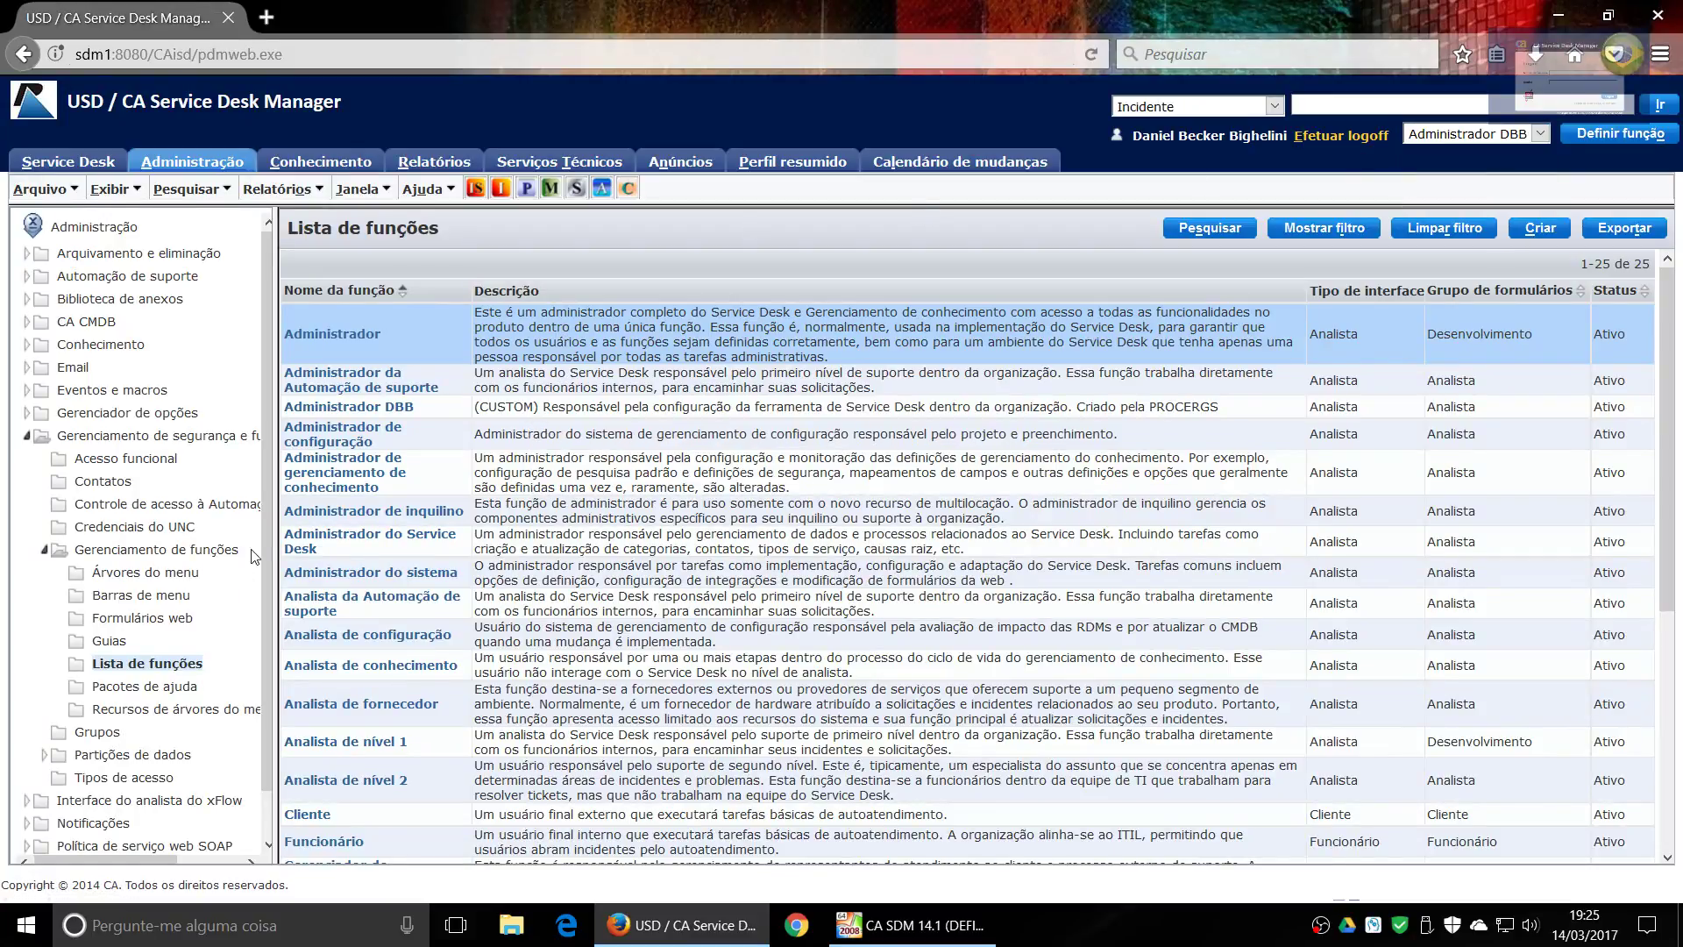
List the form groups in the Service Desk administration section and point out the Desenvolvimento group
{"action": "left_click_drag", "start_coordinate": [263, 529], "coordinate": [265, 640]}
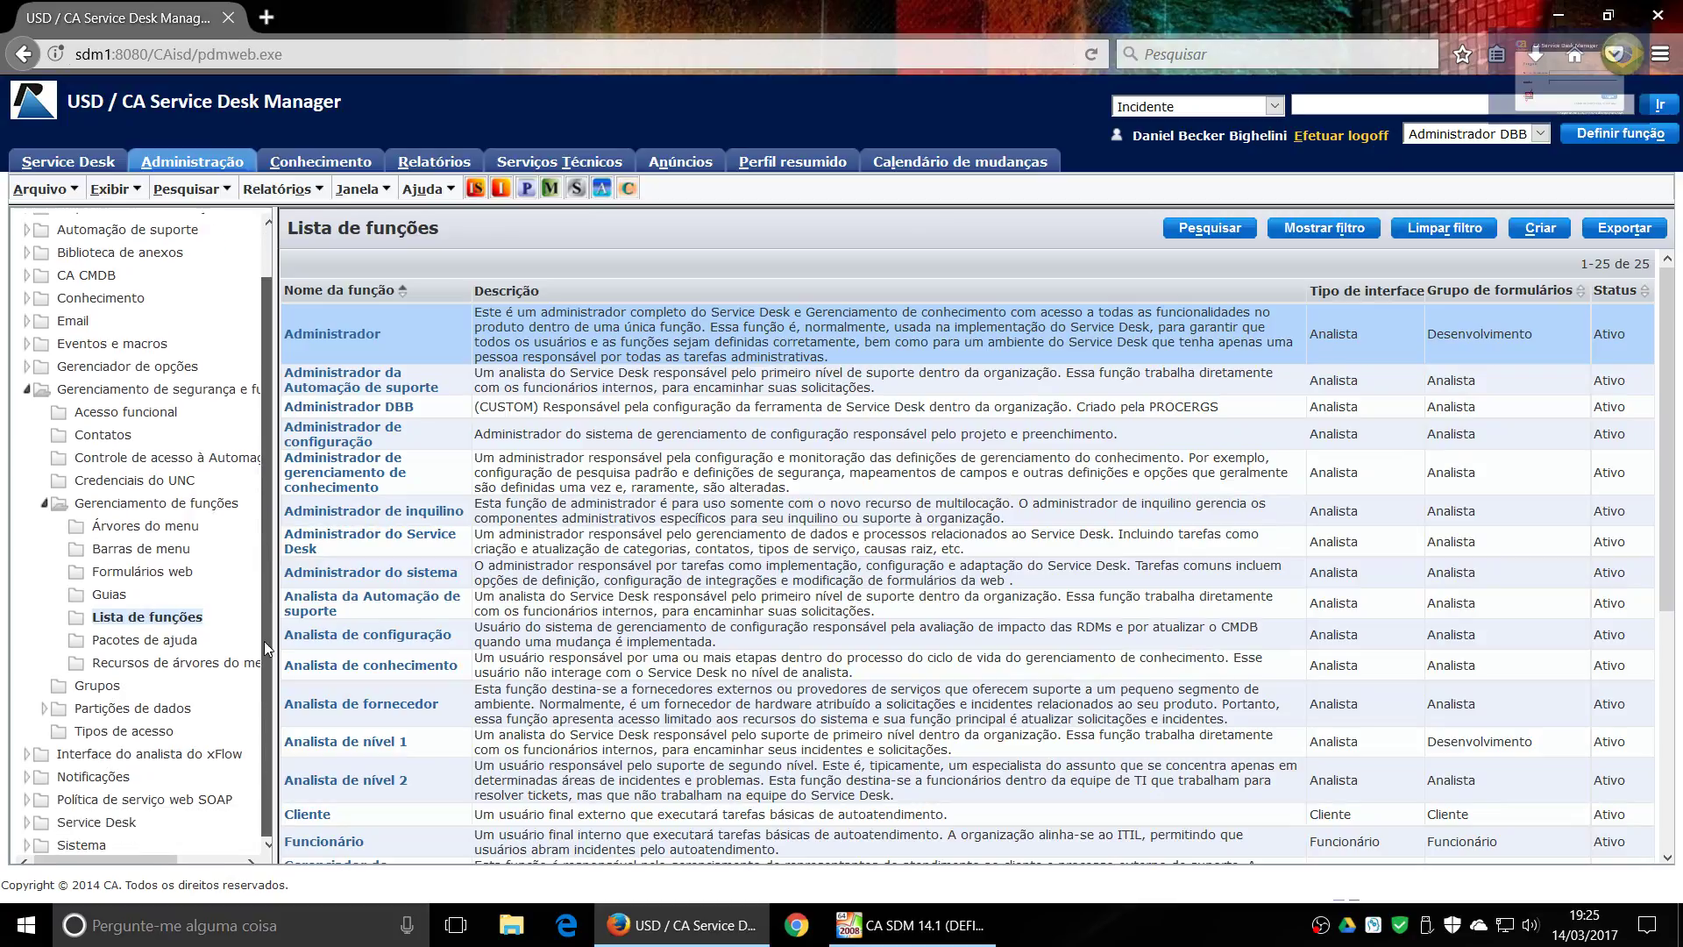
{"action": "left_click", "coordinate": [26, 826]}
{"action": "scroll", "coordinate": [268, 754], "scroll_direction": "down", "scroll_amount": 5}
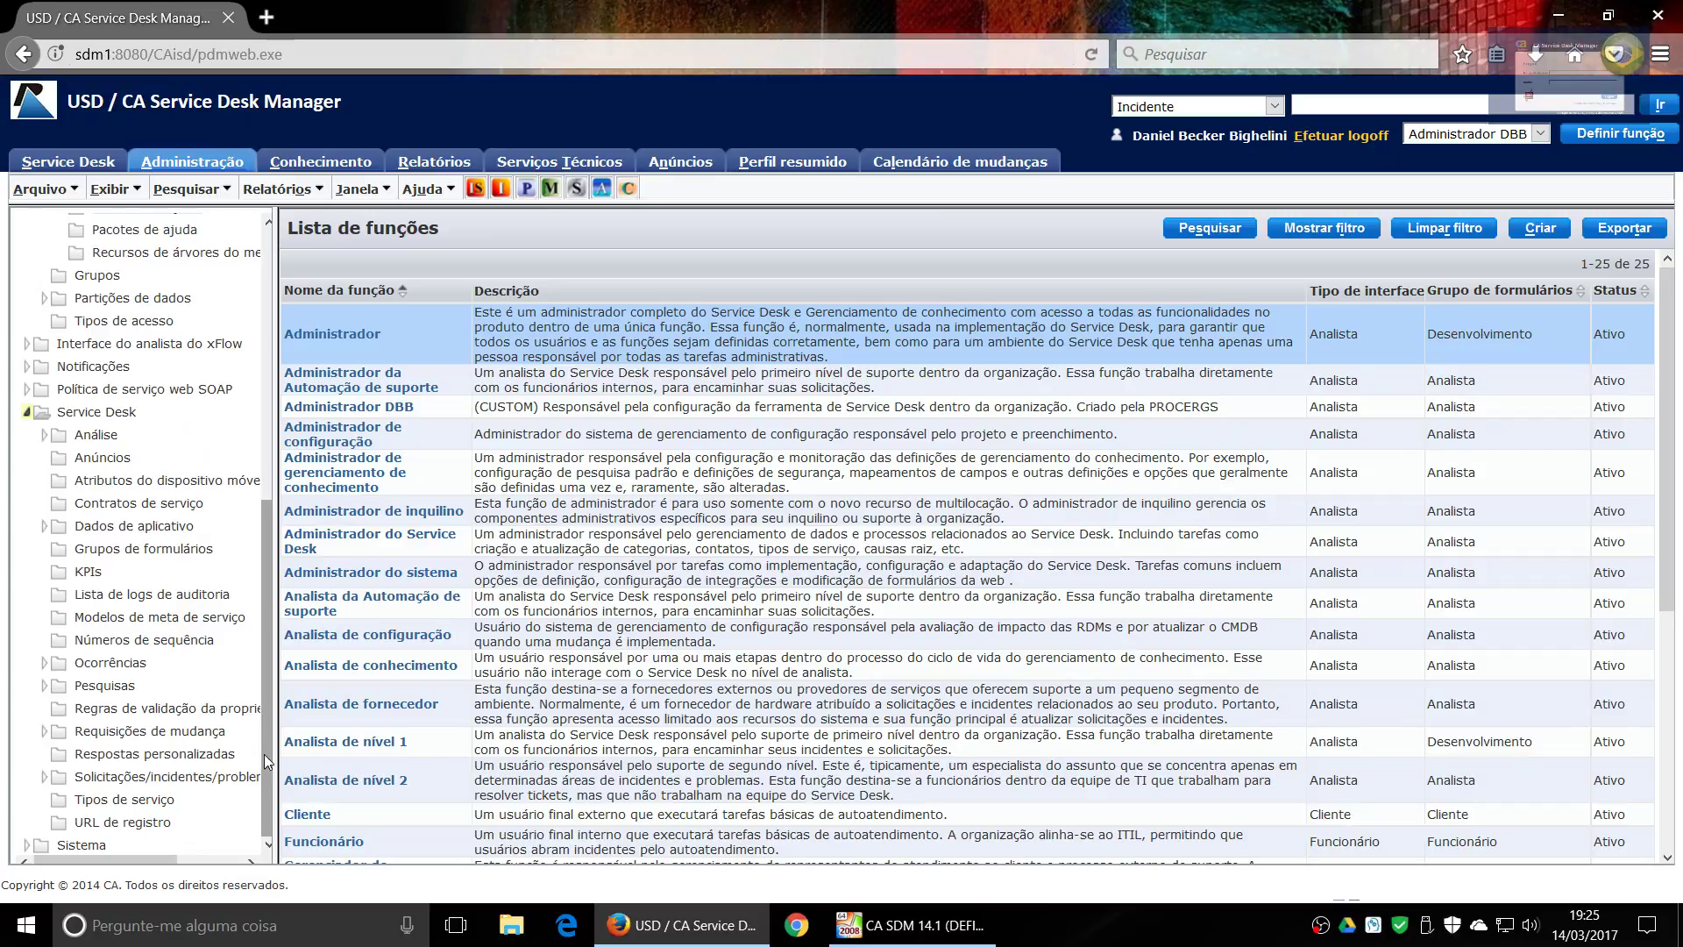
{"action": "left_click", "coordinate": [129, 550]}
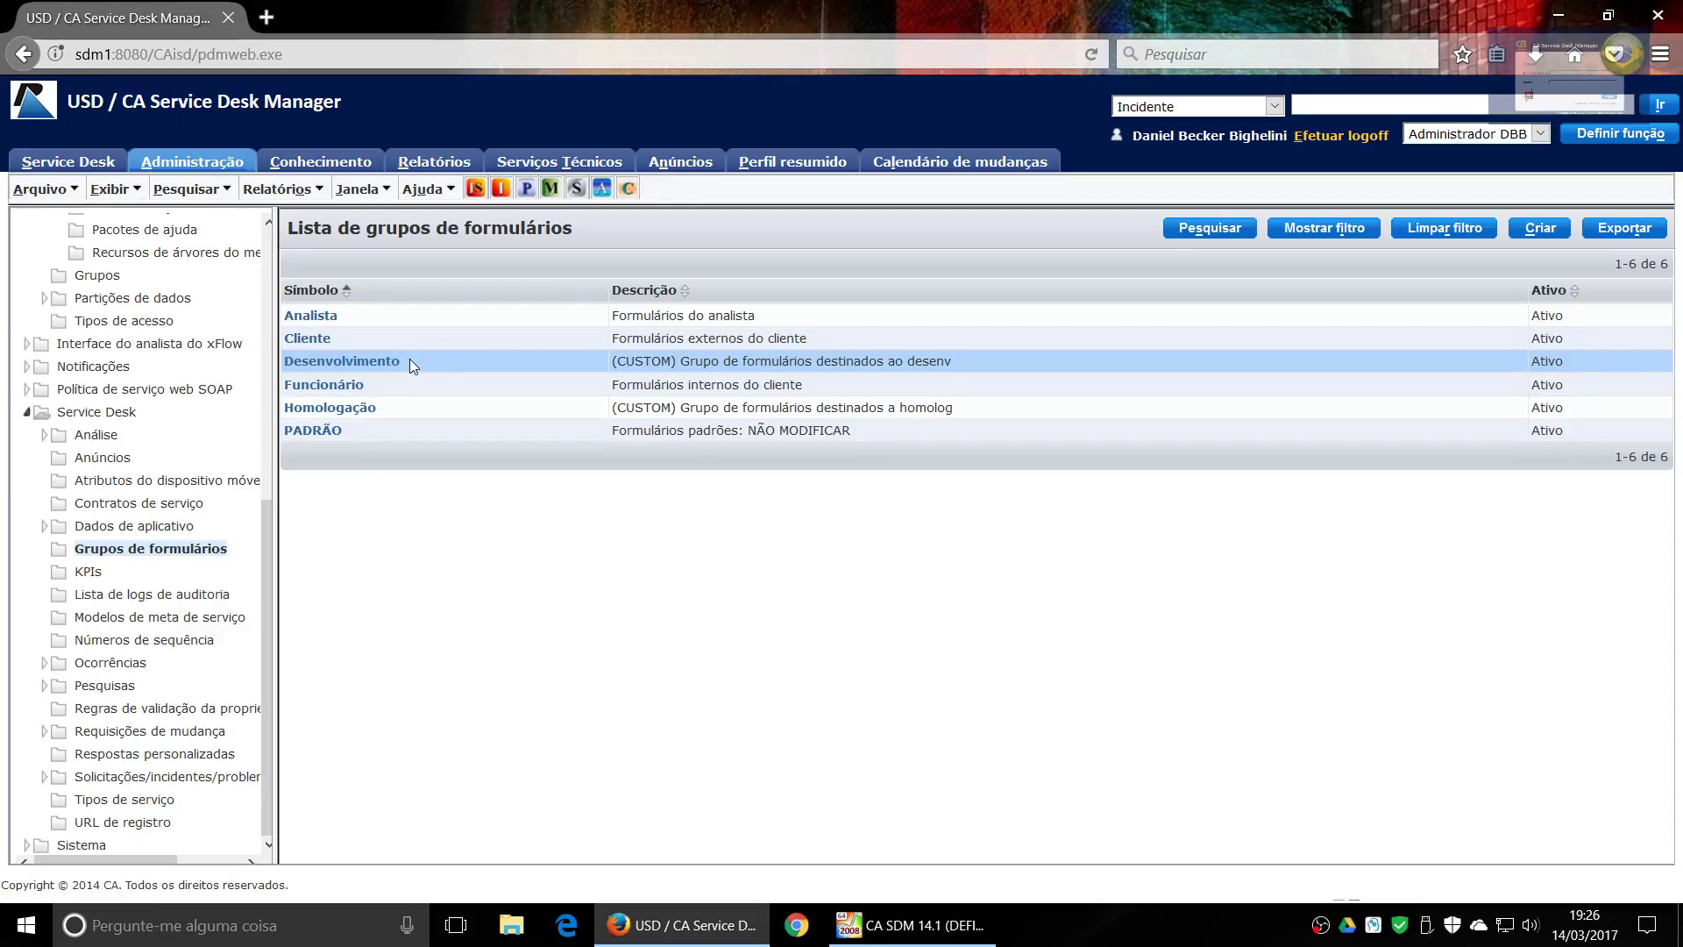
{"action": "left_click_drag", "start_coordinate": [402, 363], "coordinate": [273, 375]}
{"action": "left_click", "coordinate": [424, 367]}
View the blank entry form for creating a form group and cancel it without saving
{"action": "left_click", "coordinate": [1541, 229]}
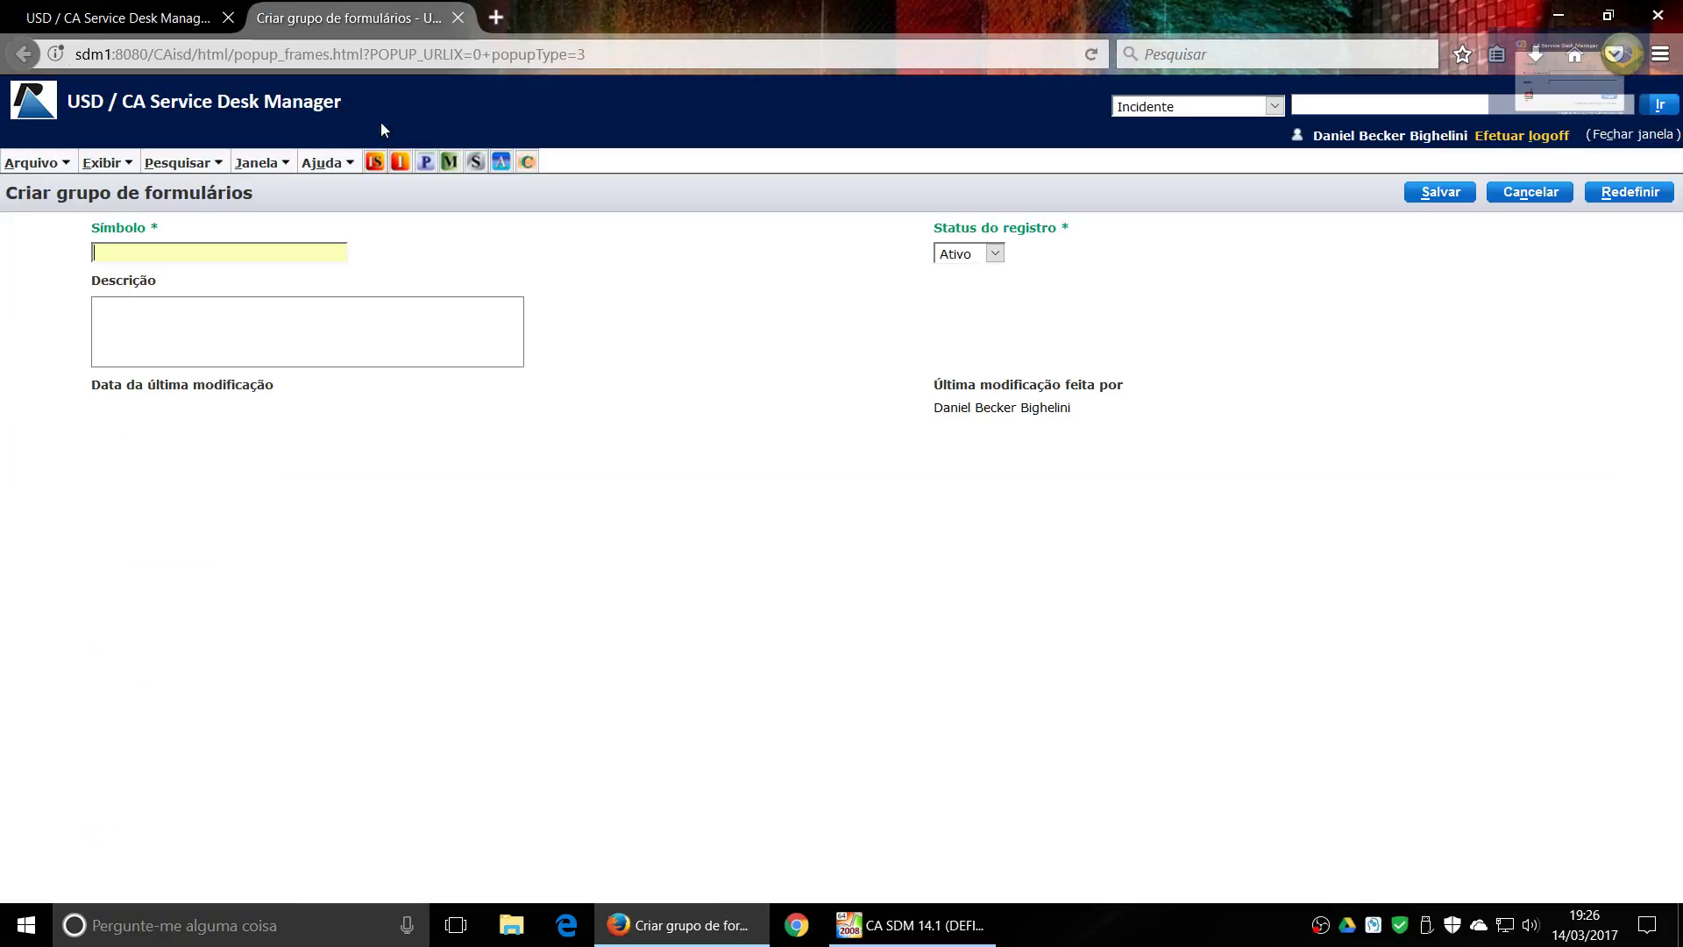
{"action": "left_click", "coordinate": [189, 245]}
{"action": "left_click", "coordinate": [178, 250]}
{"action": "left_click", "coordinate": [786, 267]}
{"action": "left_click", "coordinate": [1530, 192]}
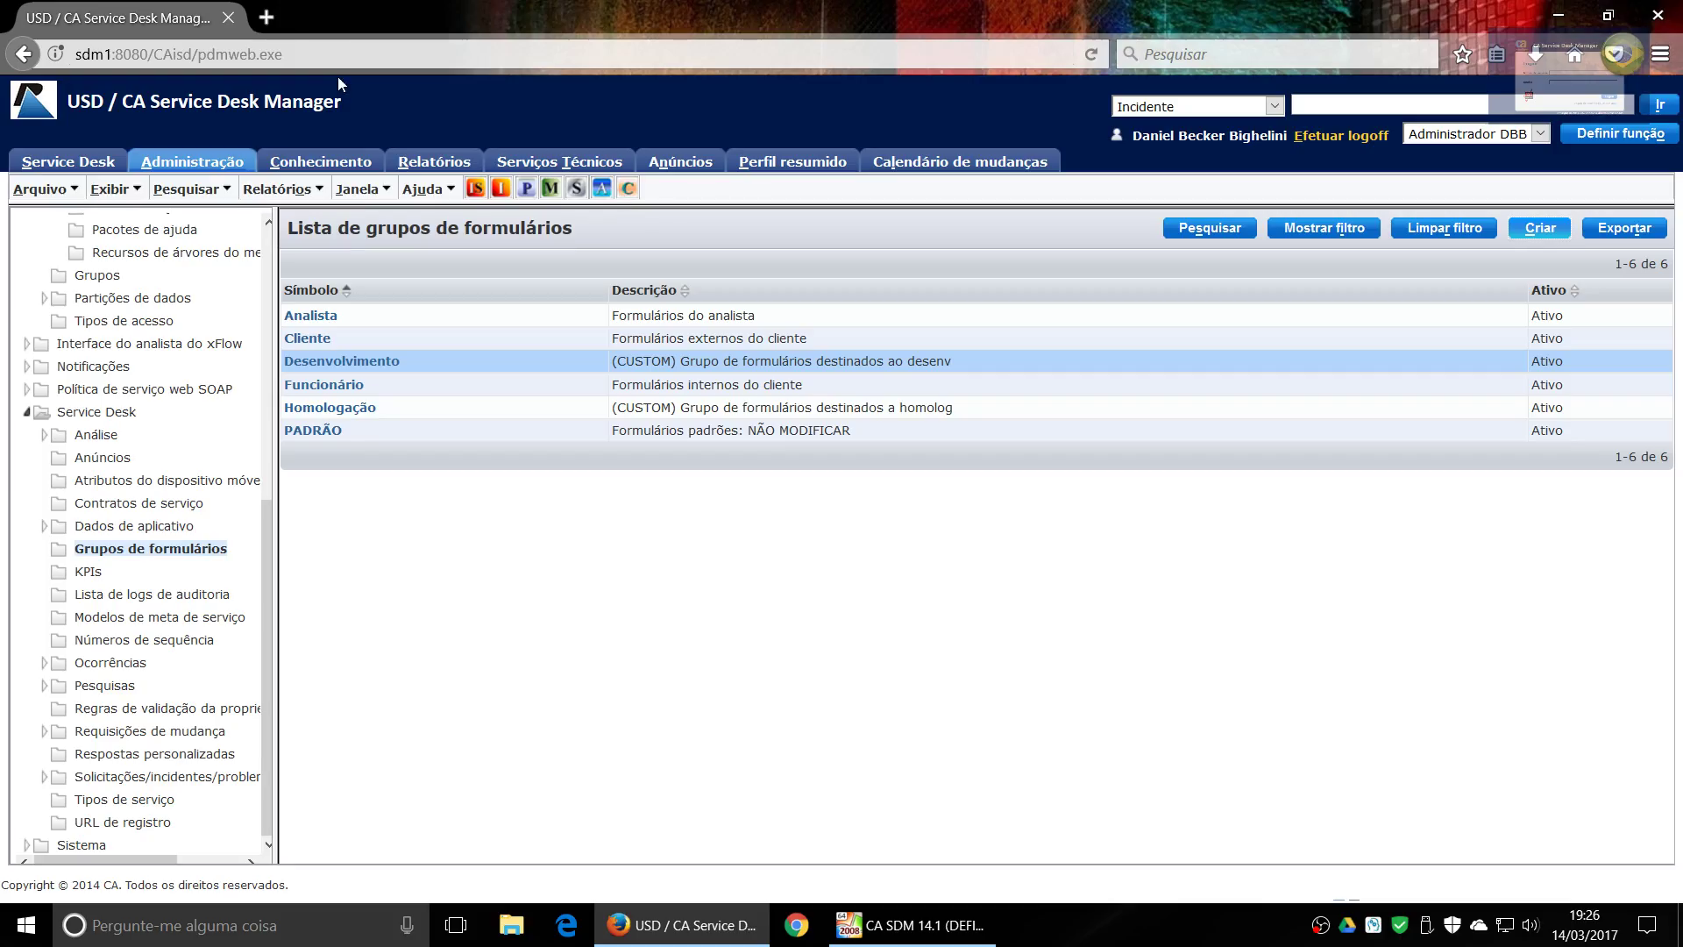
Switch to the CA SDM 14.1 virtual machine and show the contents of the site\mods\www\htmpl\web\analyst folder
{"action": "left_click", "coordinate": [912, 924]}
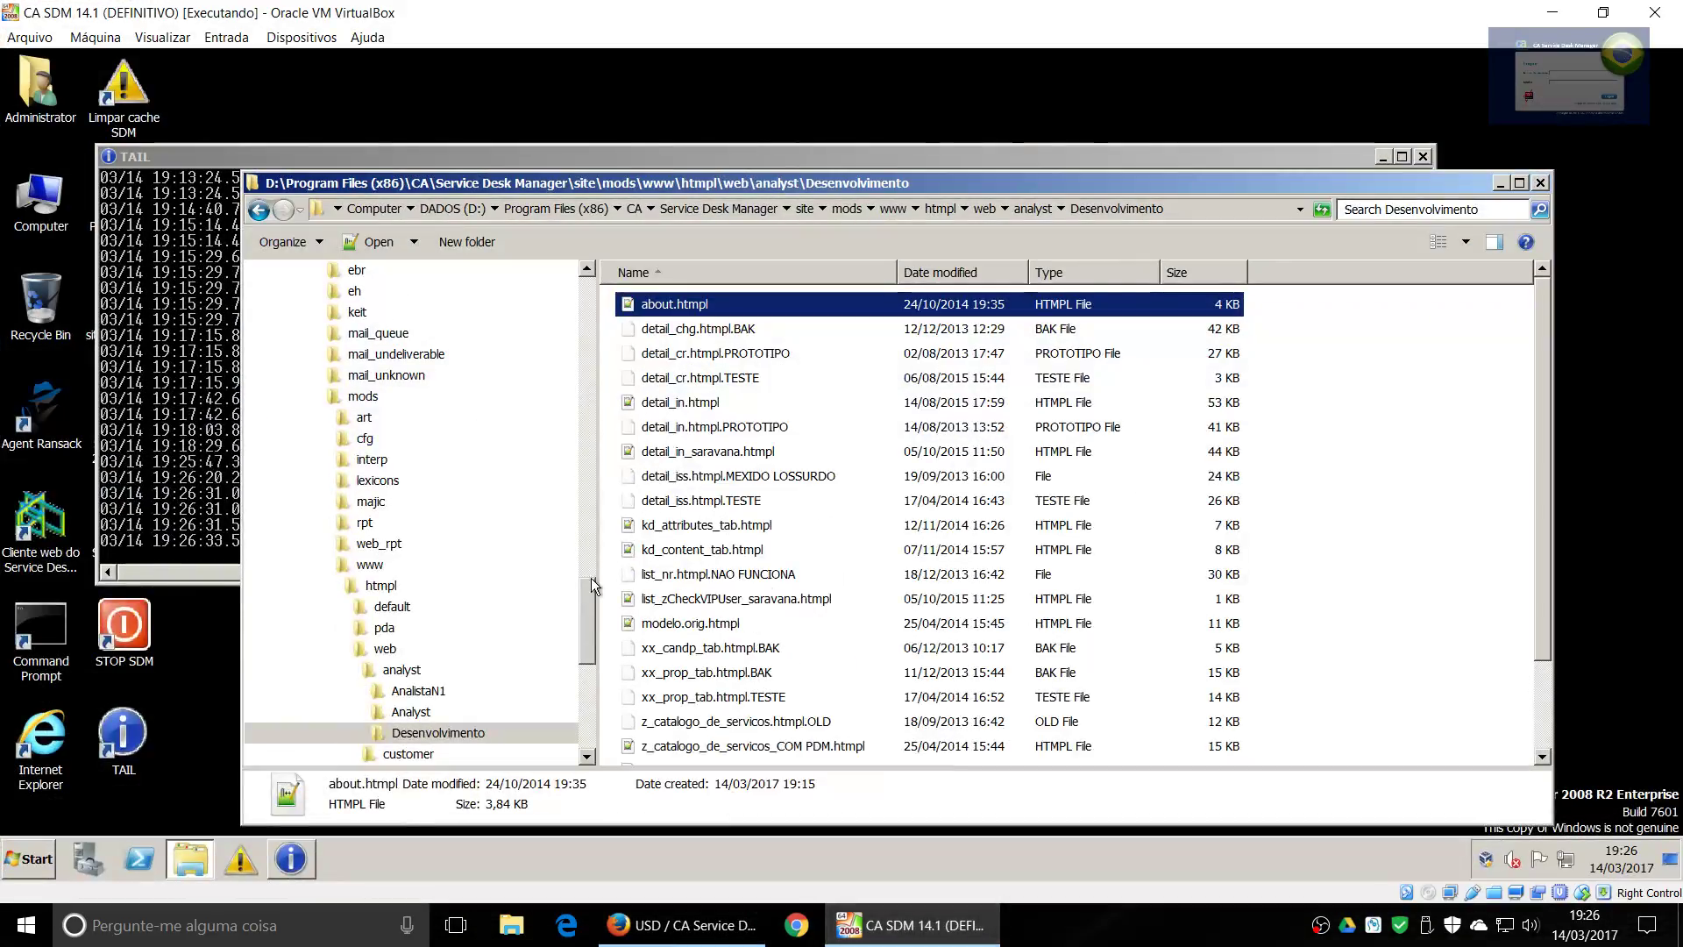
{"action": "scroll", "coordinate": [587, 604], "scroll_direction": "down", "scroll_amount": 3}
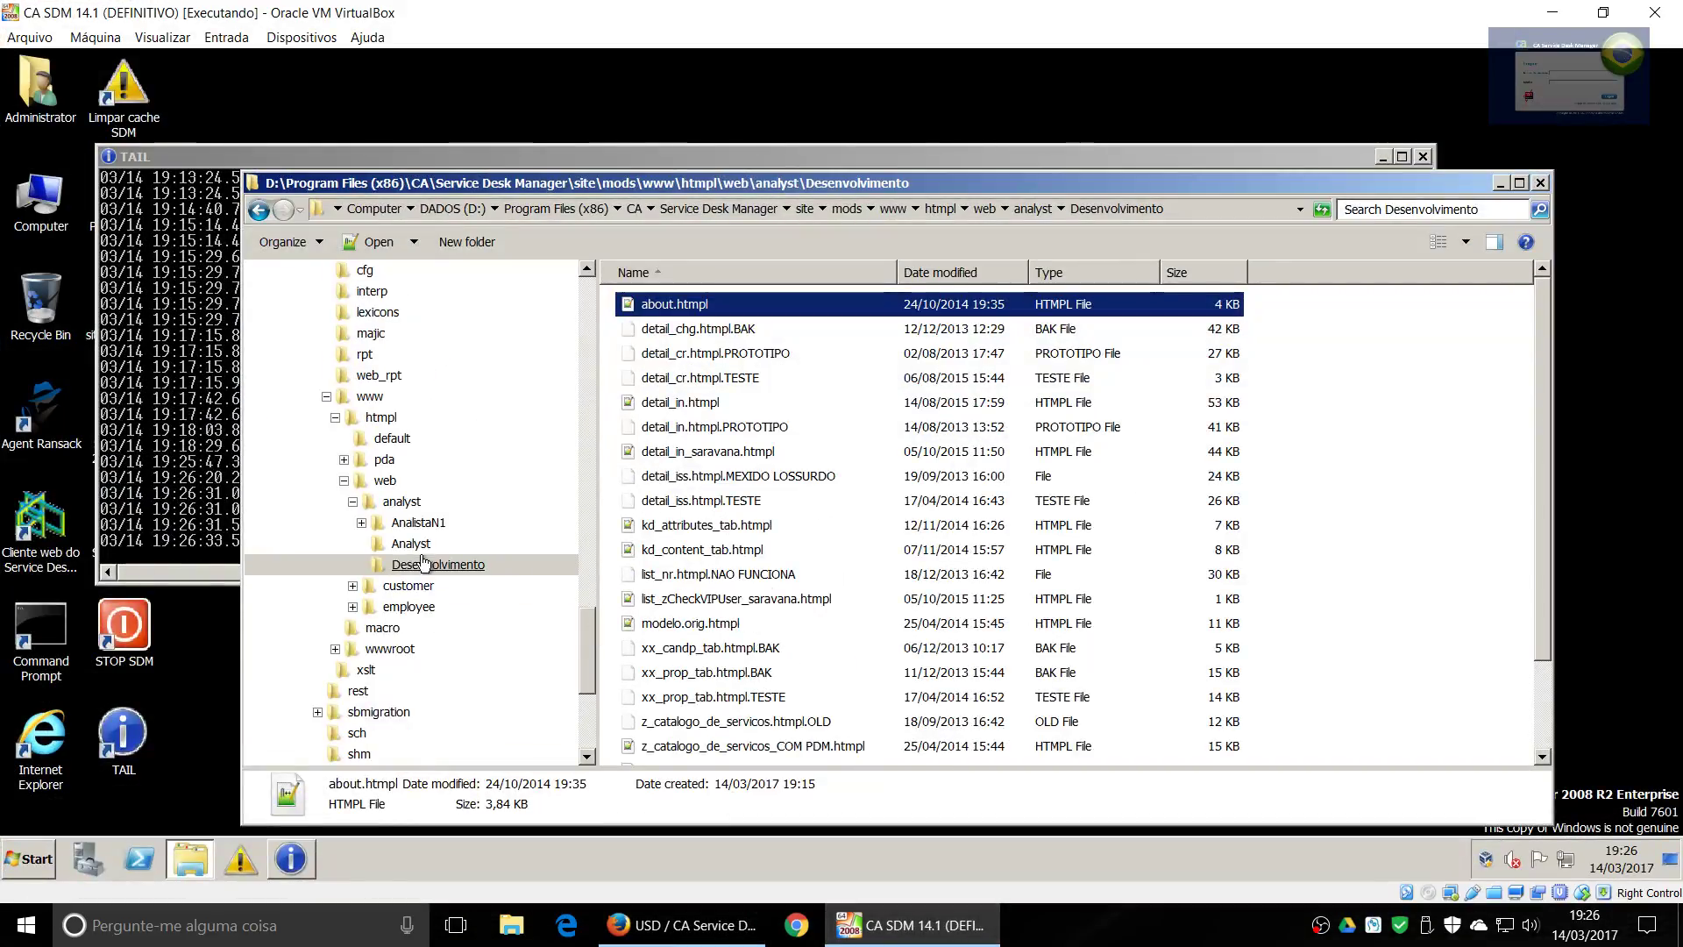
{"action": "left_click", "coordinate": [419, 509]}
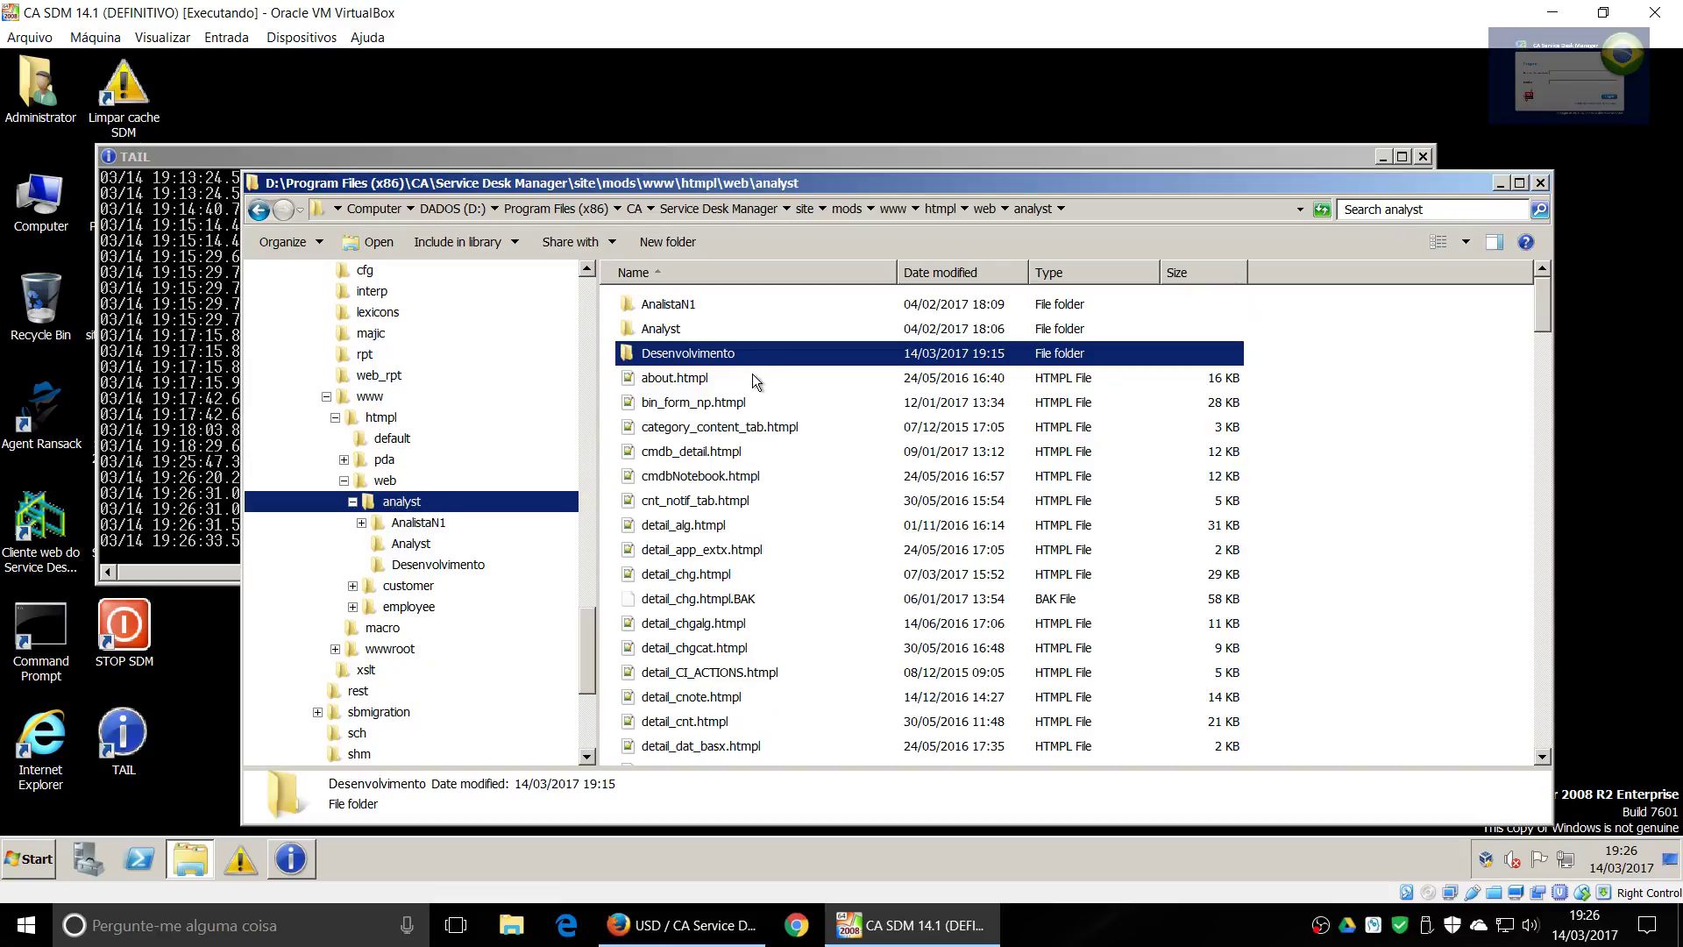
{"action": "left_click", "coordinate": [880, 375]}
{"action": "left_click", "coordinate": [1333, 386]}
{"action": "right_click", "coordinate": [1331, 383]}
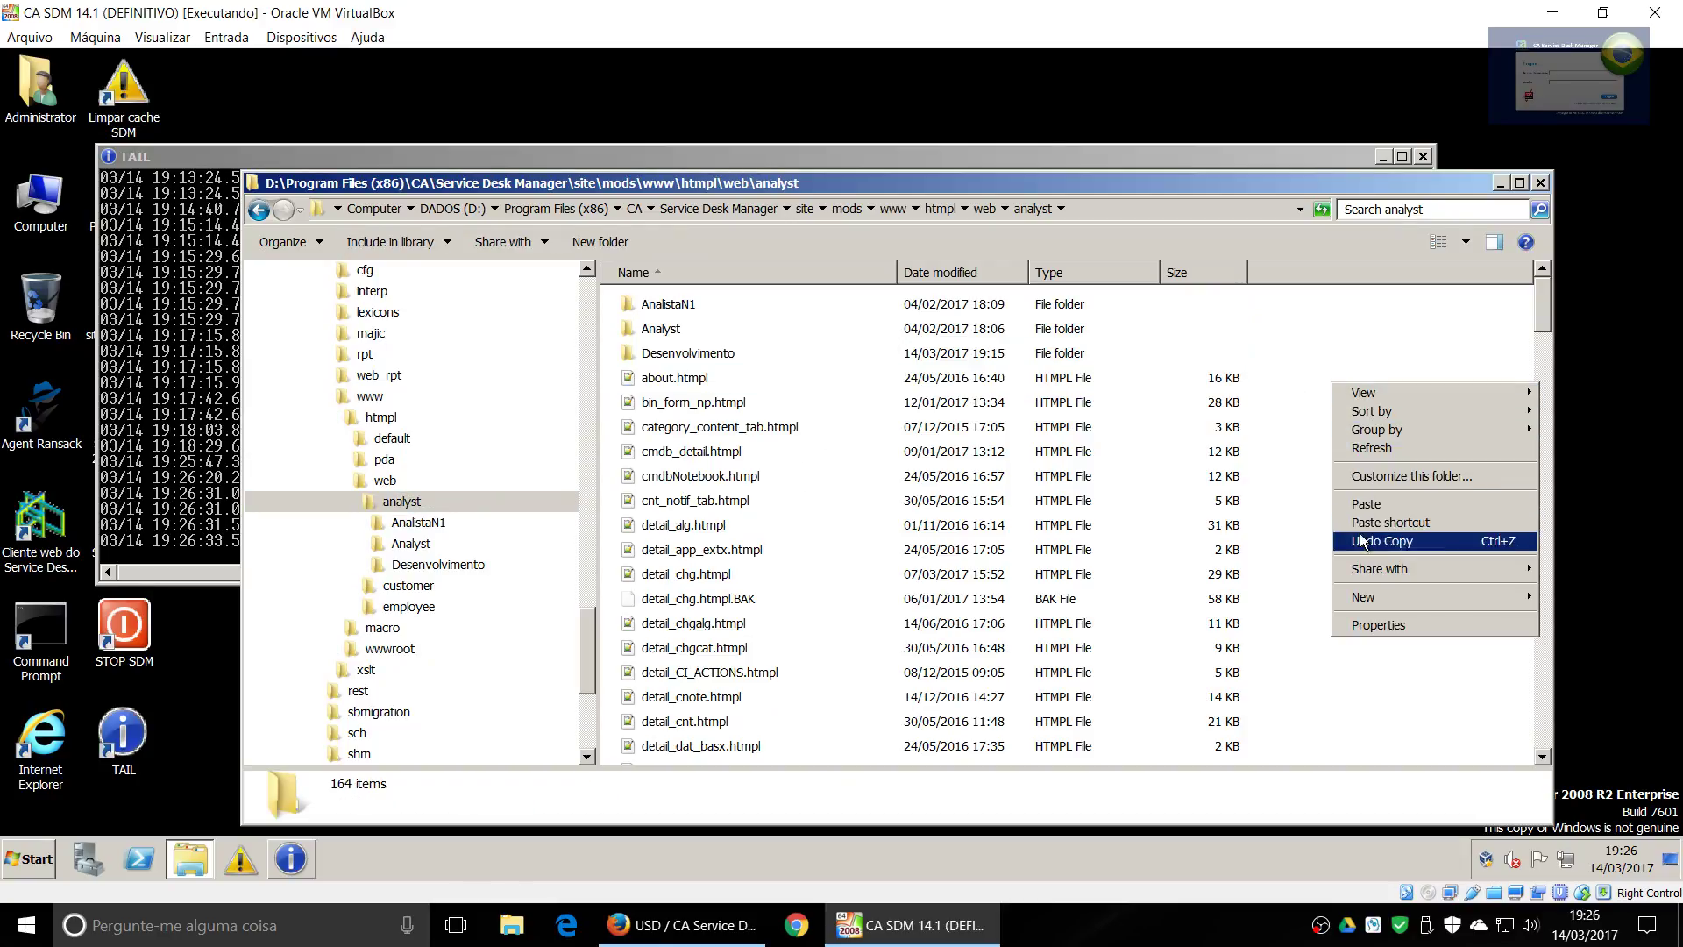
{"action": "mouse_move", "coordinate": [1361, 597]}
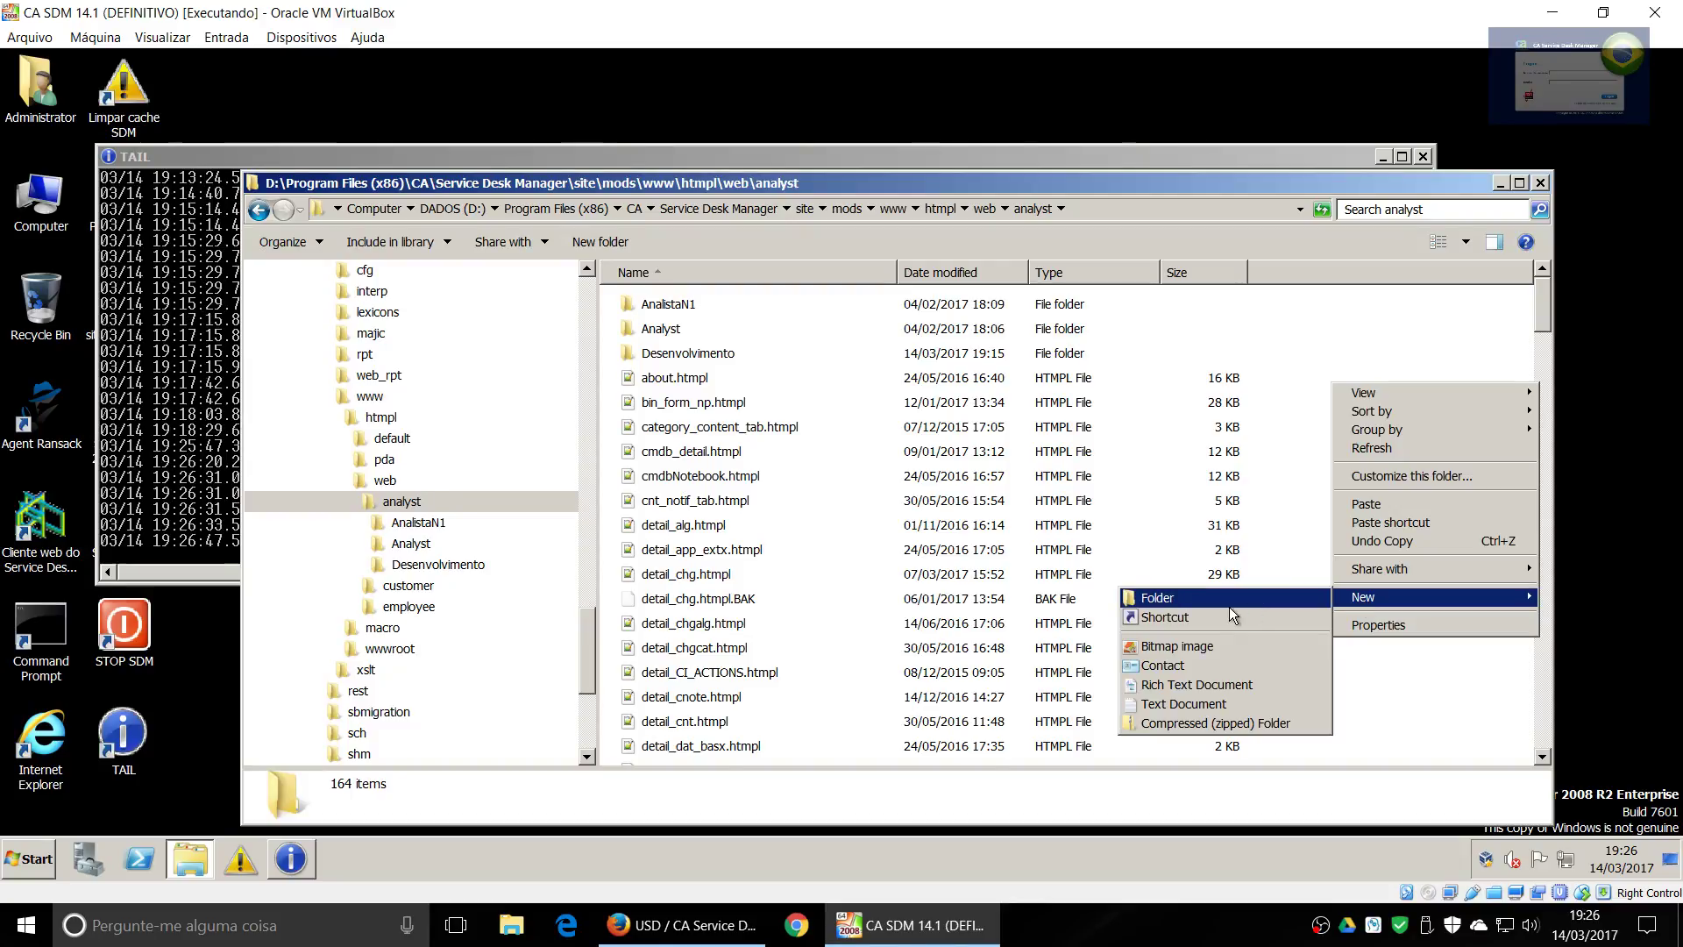
{"action": "left_click", "coordinate": [1373, 361]}
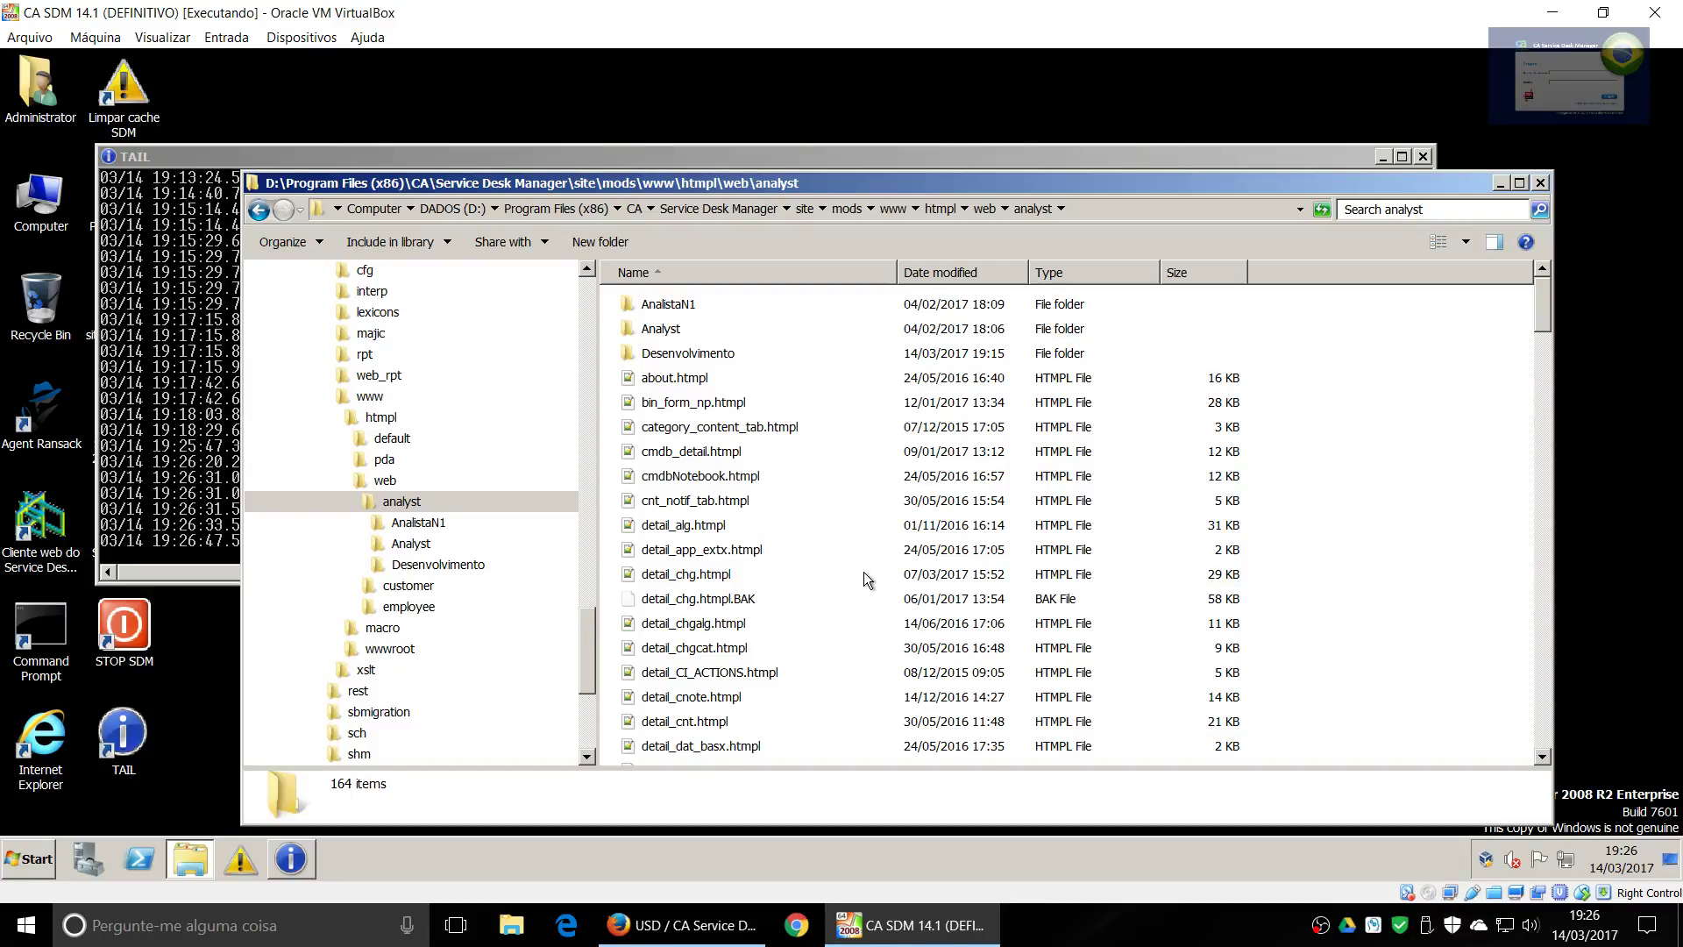
{"action": "left_click", "coordinate": [692, 355]}
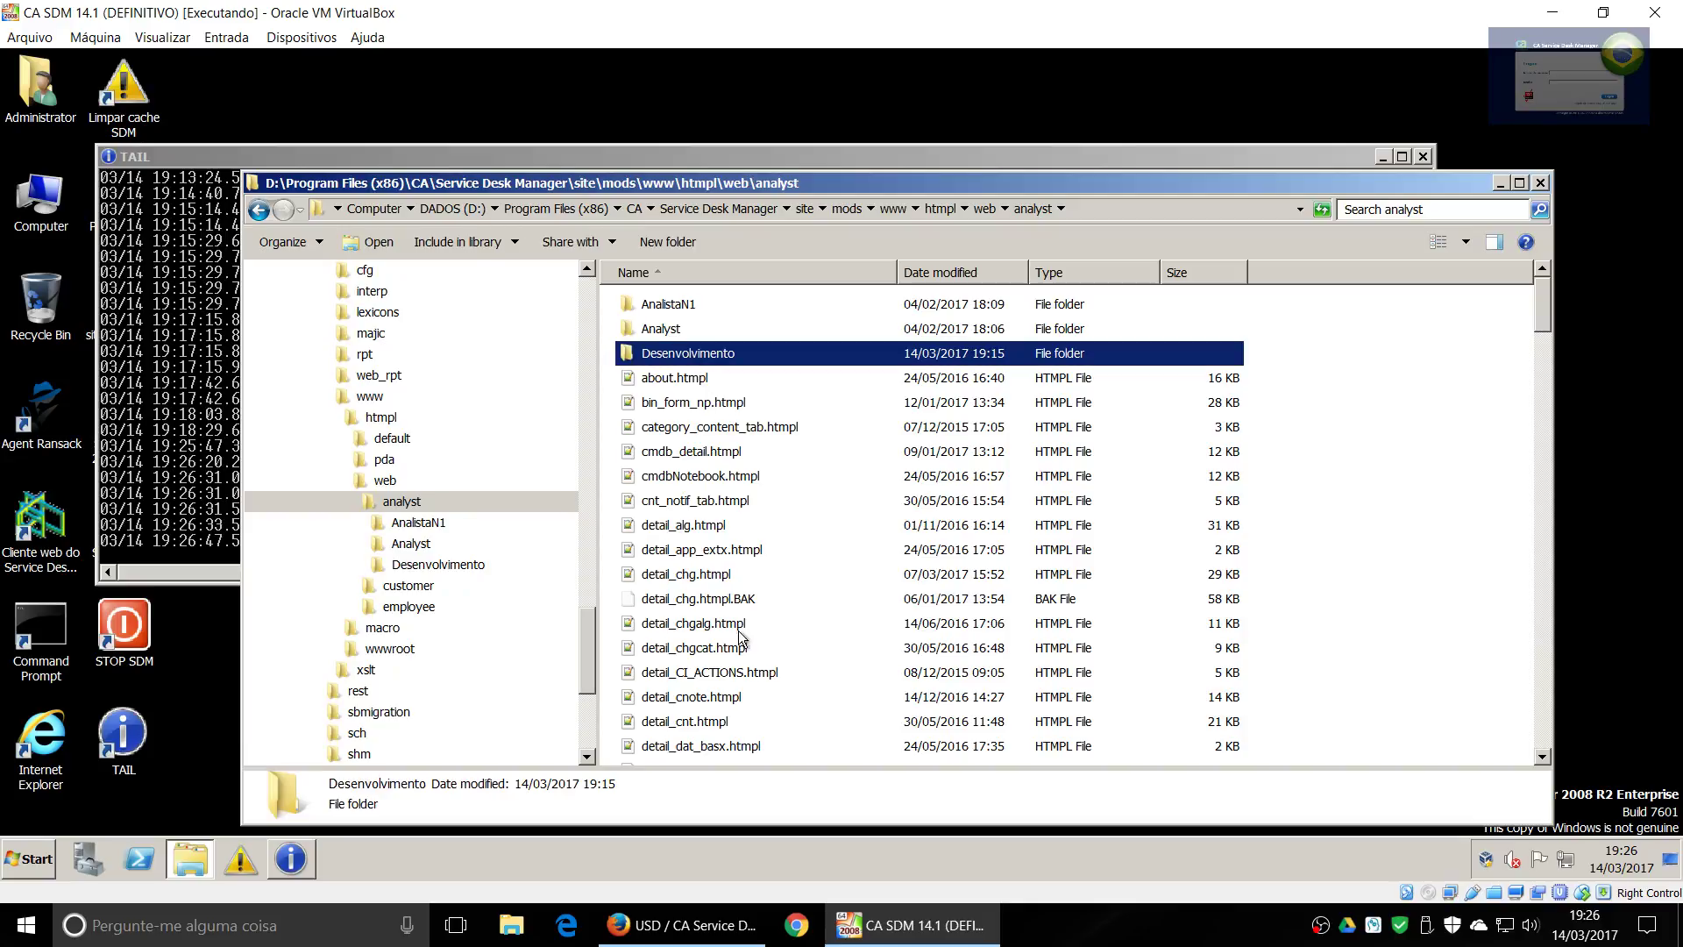
Switch back to Service Desk Manager in Firefox, bring up a new incident form, and close it
{"action": "left_click", "coordinate": [702, 935]}
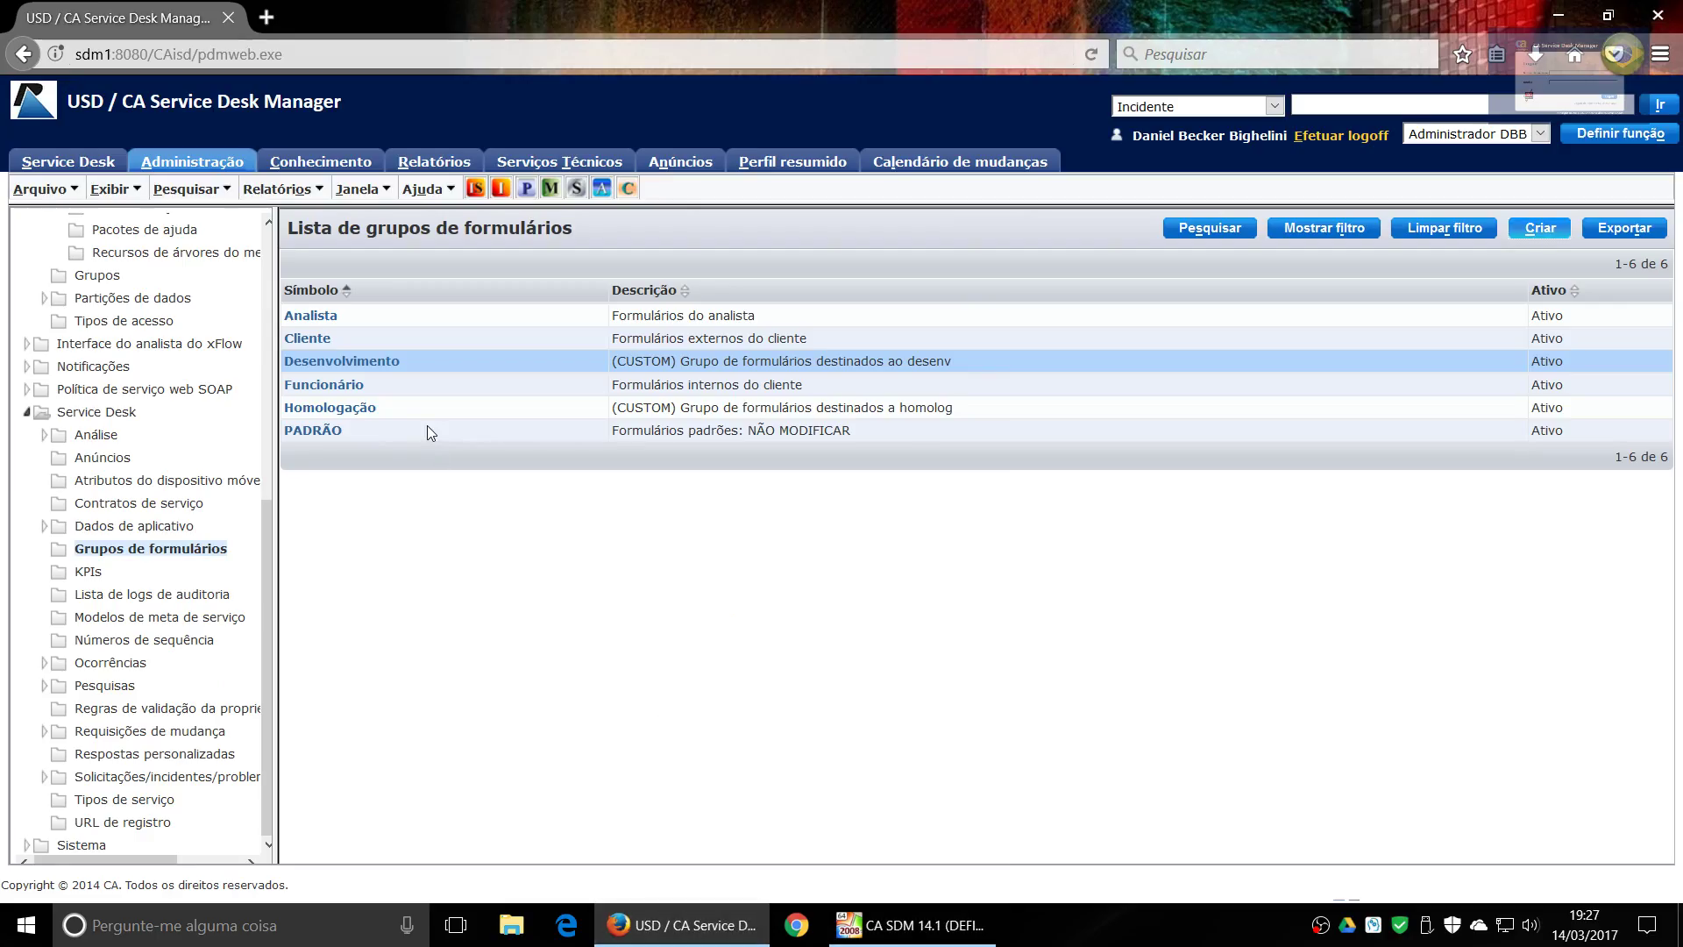
{"action": "left_click", "coordinate": [499, 186]}
{"action": "left_click", "coordinate": [456, 18]}
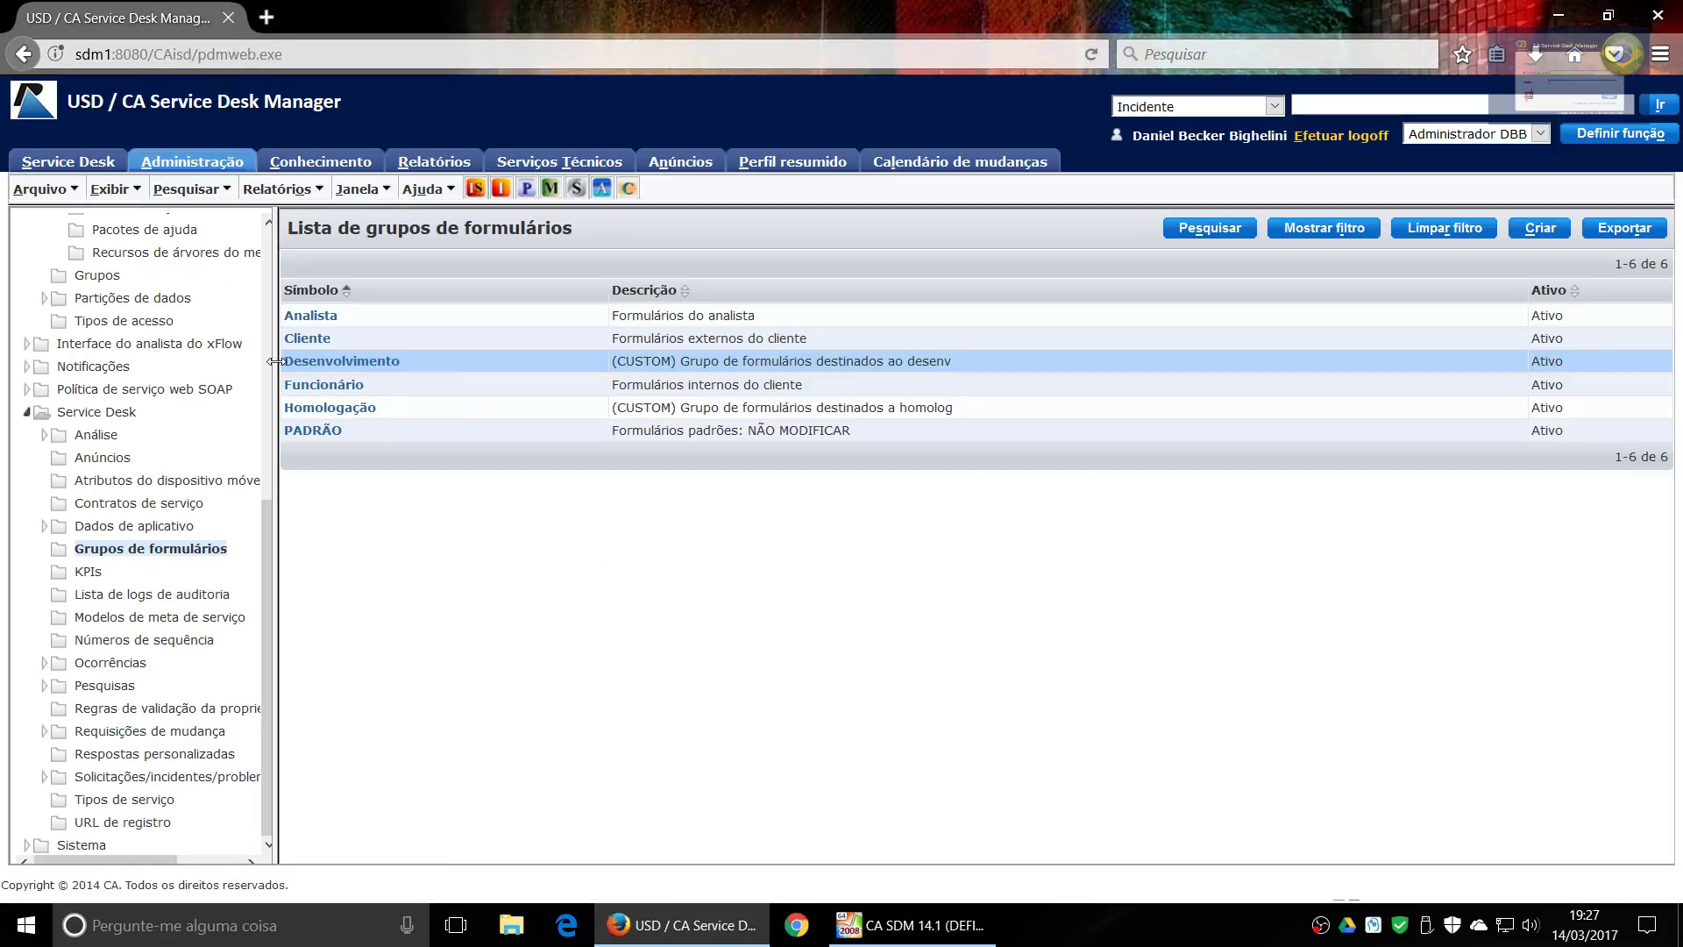
Check the customization form group of the Analista de nível 1 role from the role list, and close its details
{"action": "left_click_drag", "start_coordinate": [271, 539], "coordinate": [272, 398]}
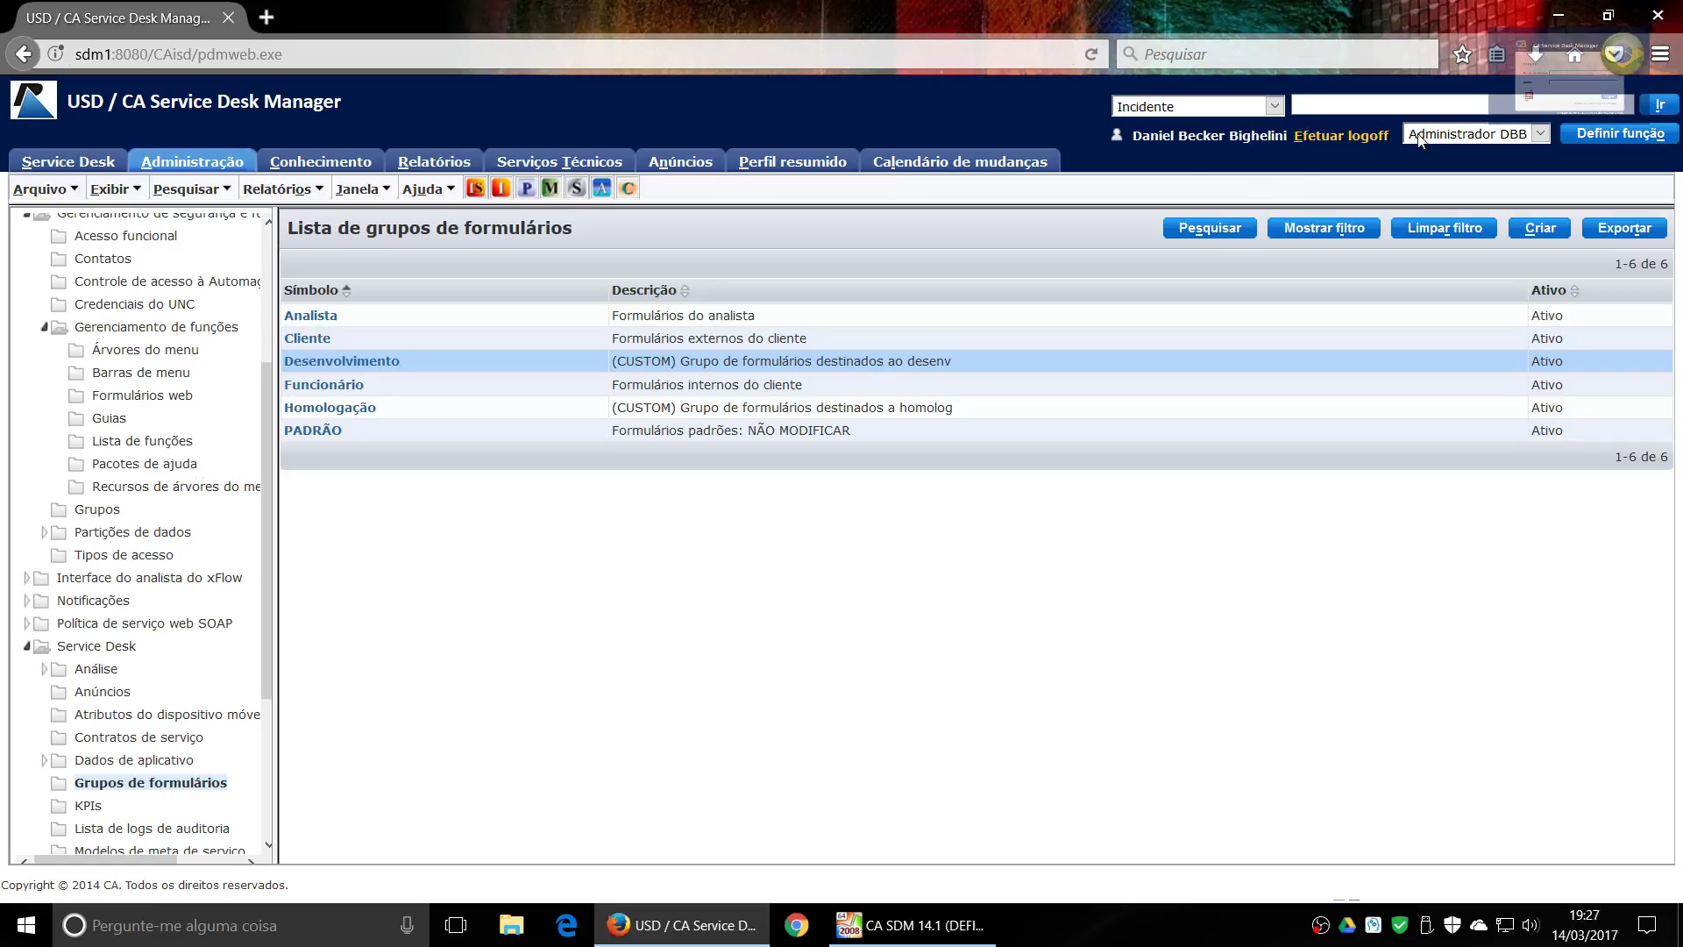
{"action": "left_click", "coordinate": [131, 441]}
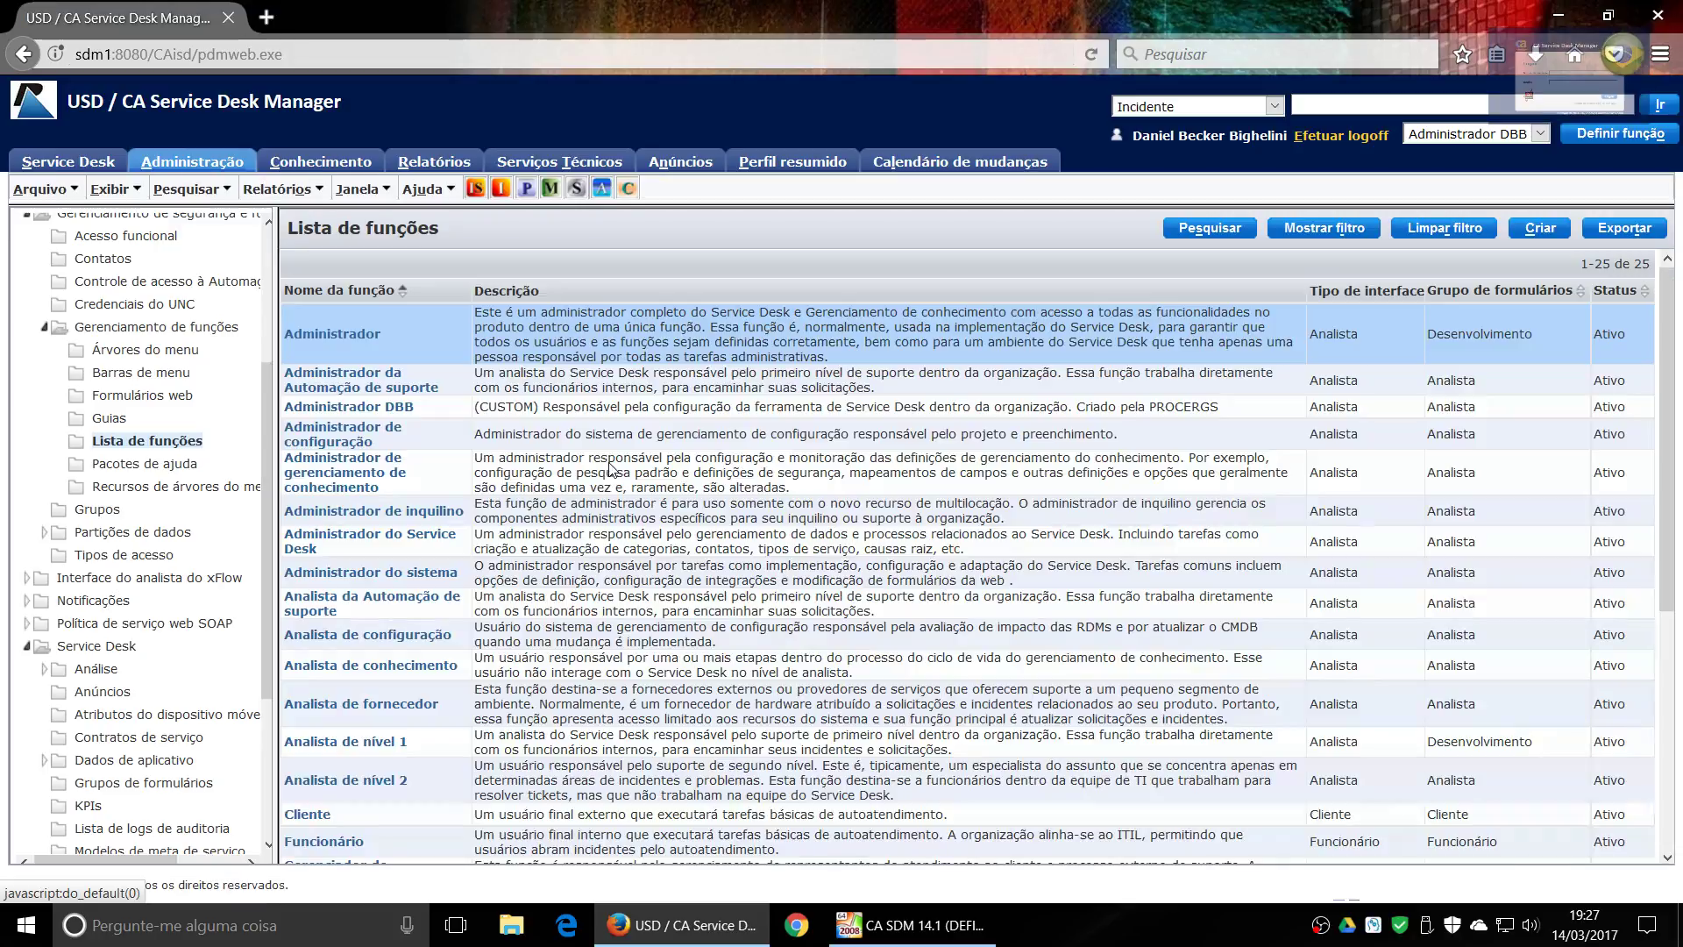
{"action": "left_click", "coordinate": [375, 747]}
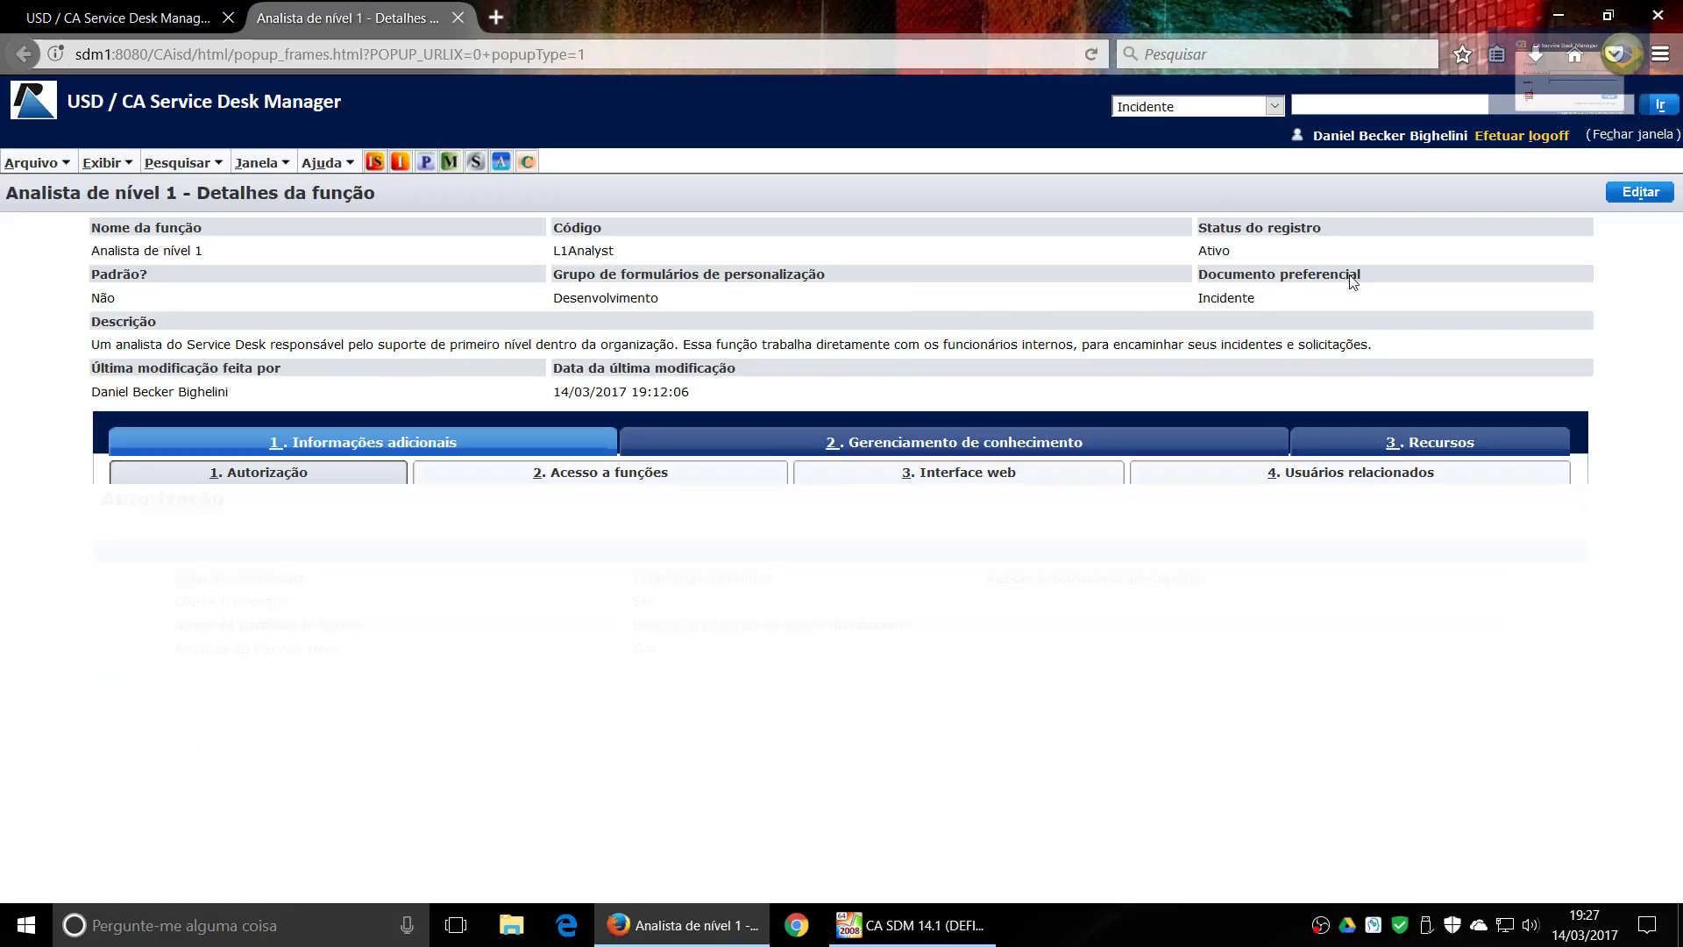
{"action": "double_click", "coordinate": [602, 298]}
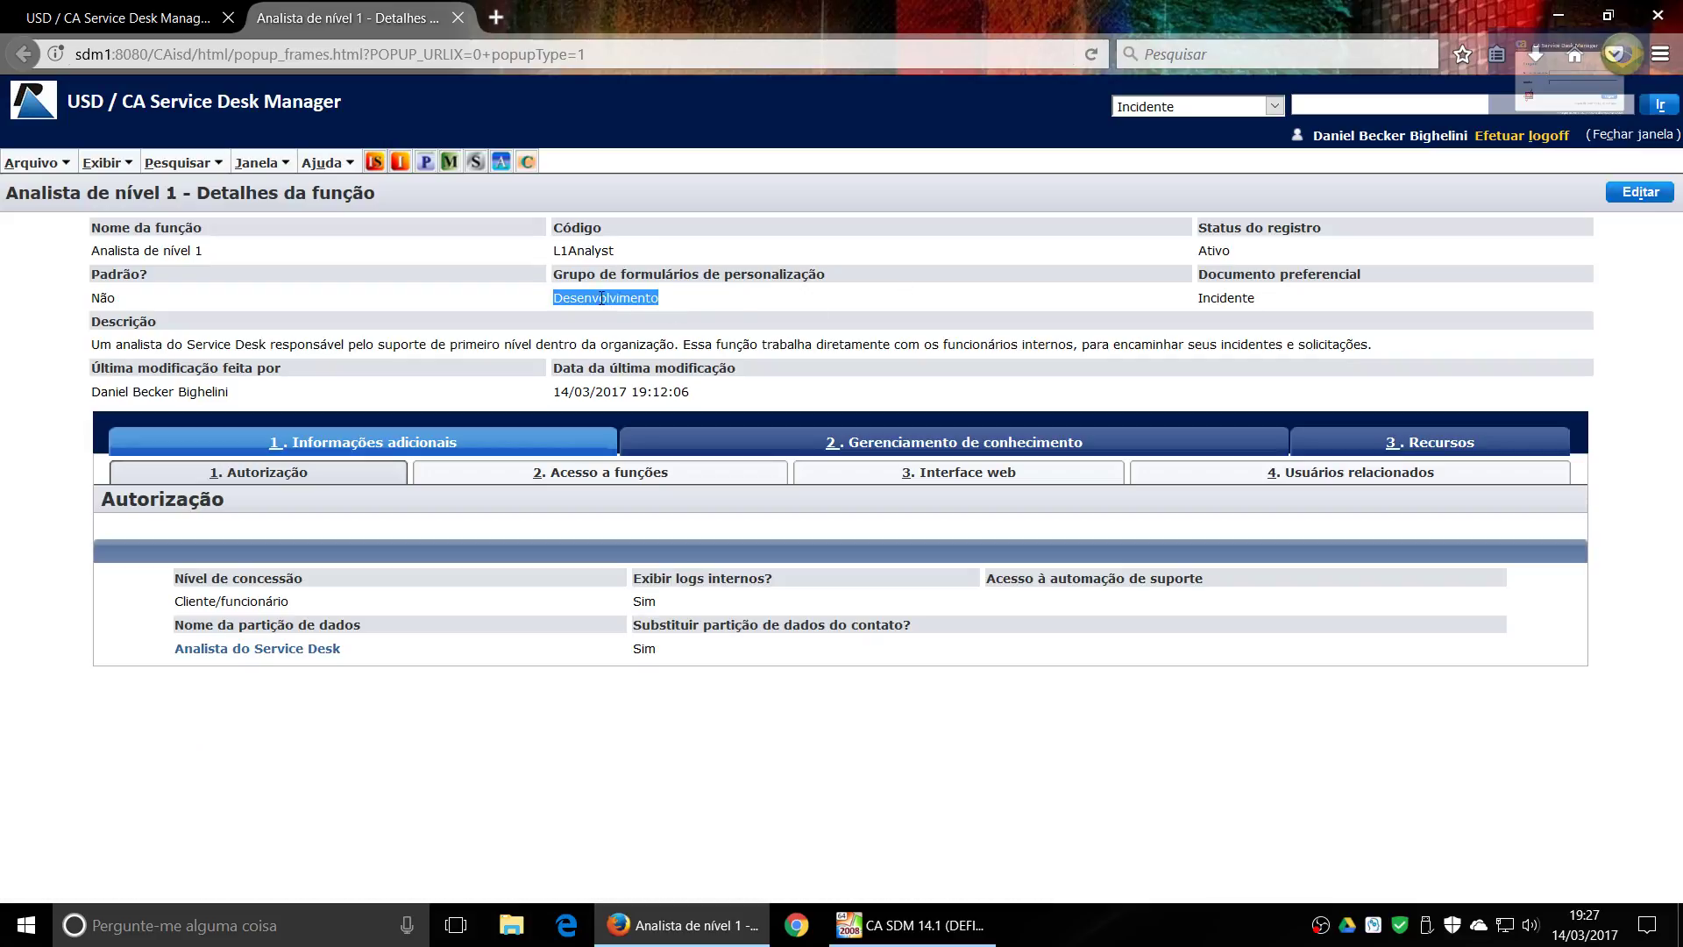
{"action": "left_click", "coordinate": [457, 17]}
Check the customization form group of the Analista de nível 2 role and close its details
{"action": "left_click", "coordinate": [397, 796]}
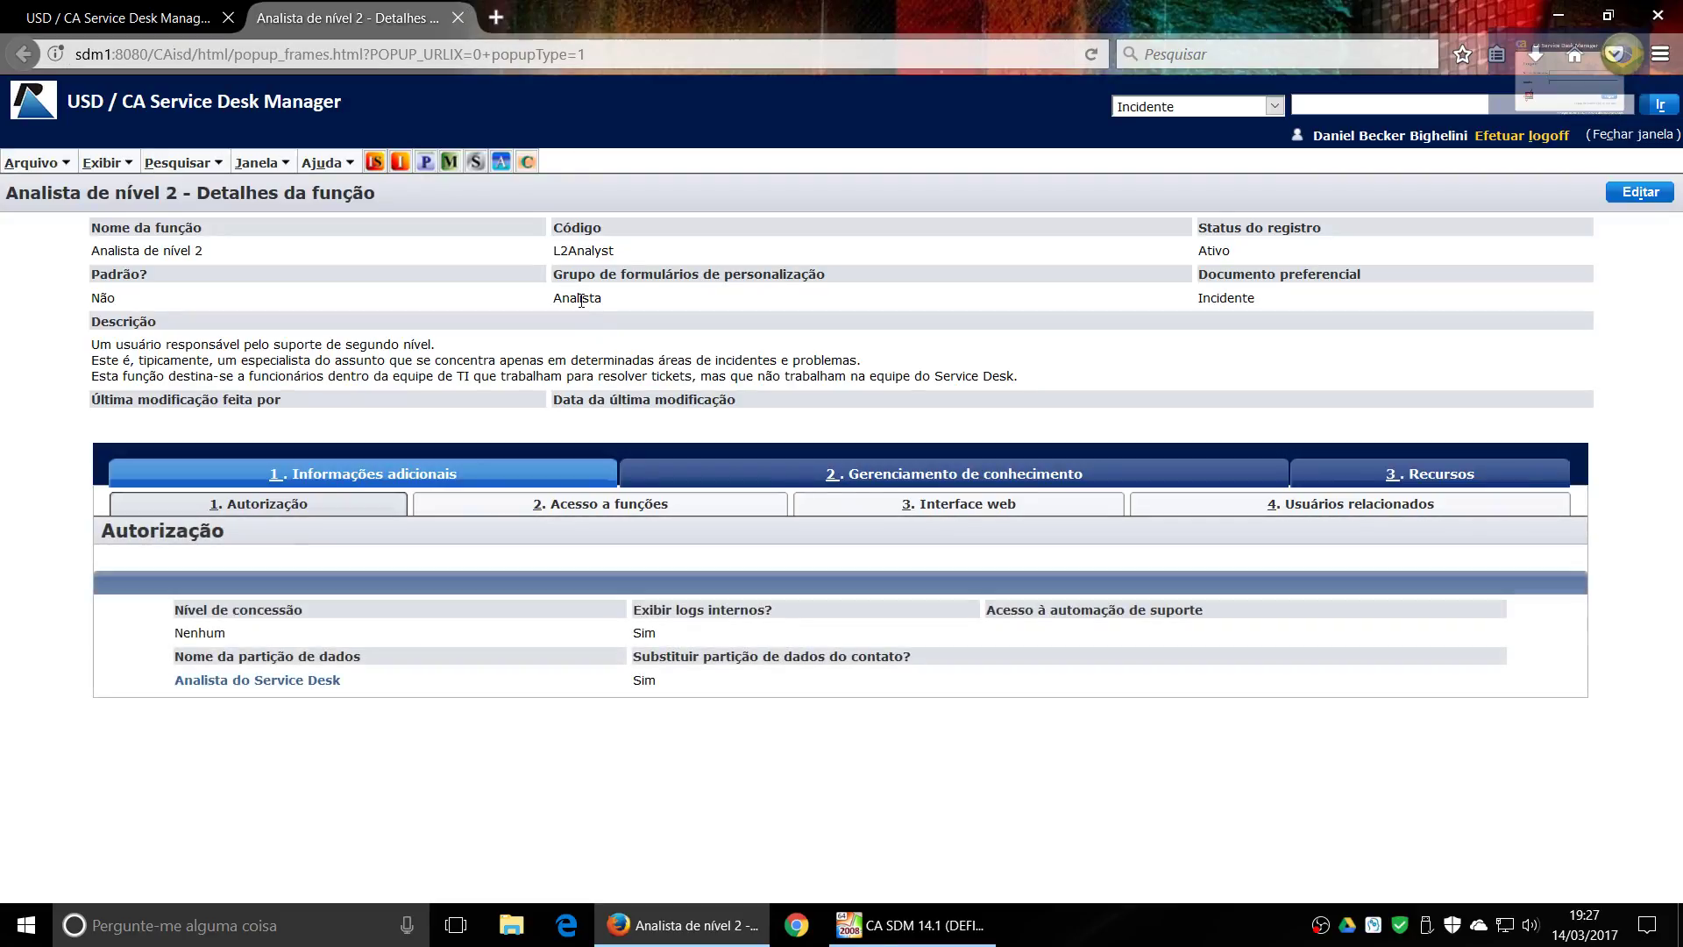
{"action": "double_click", "coordinate": [581, 299]}
{"action": "left_click", "coordinate": [457, 17]}
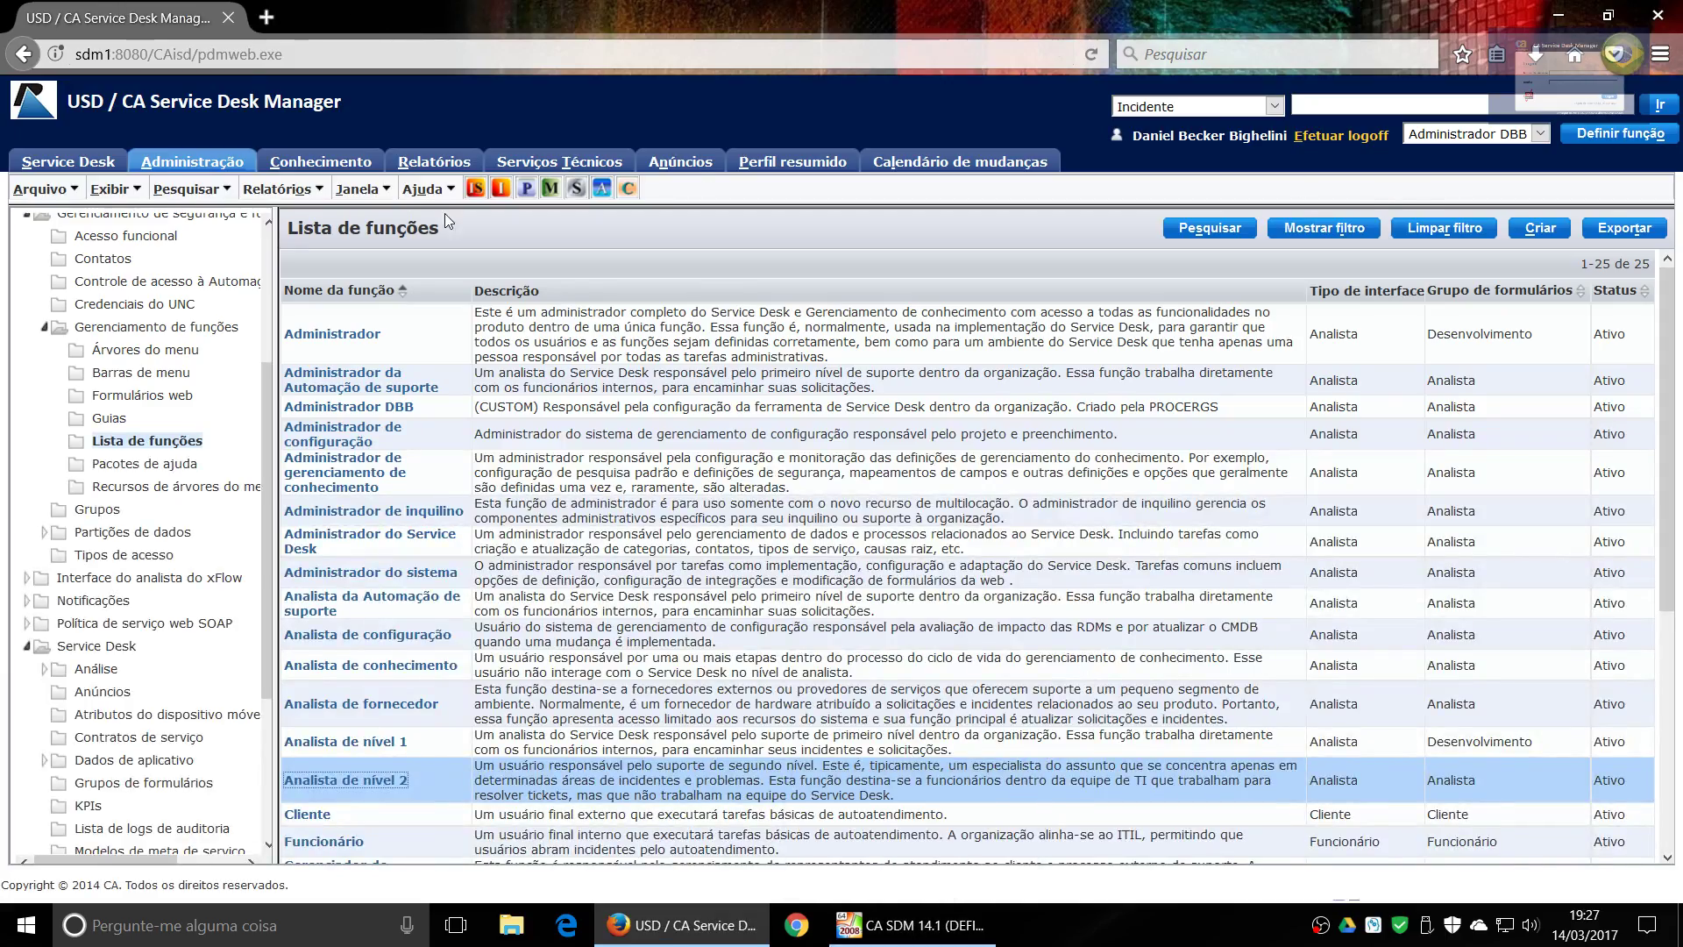
Switch to the virtual machine and open detail_in.htmpl from the analyst folder in Notepad++
{"action": "left_click", "coordinate": [896, 931]}
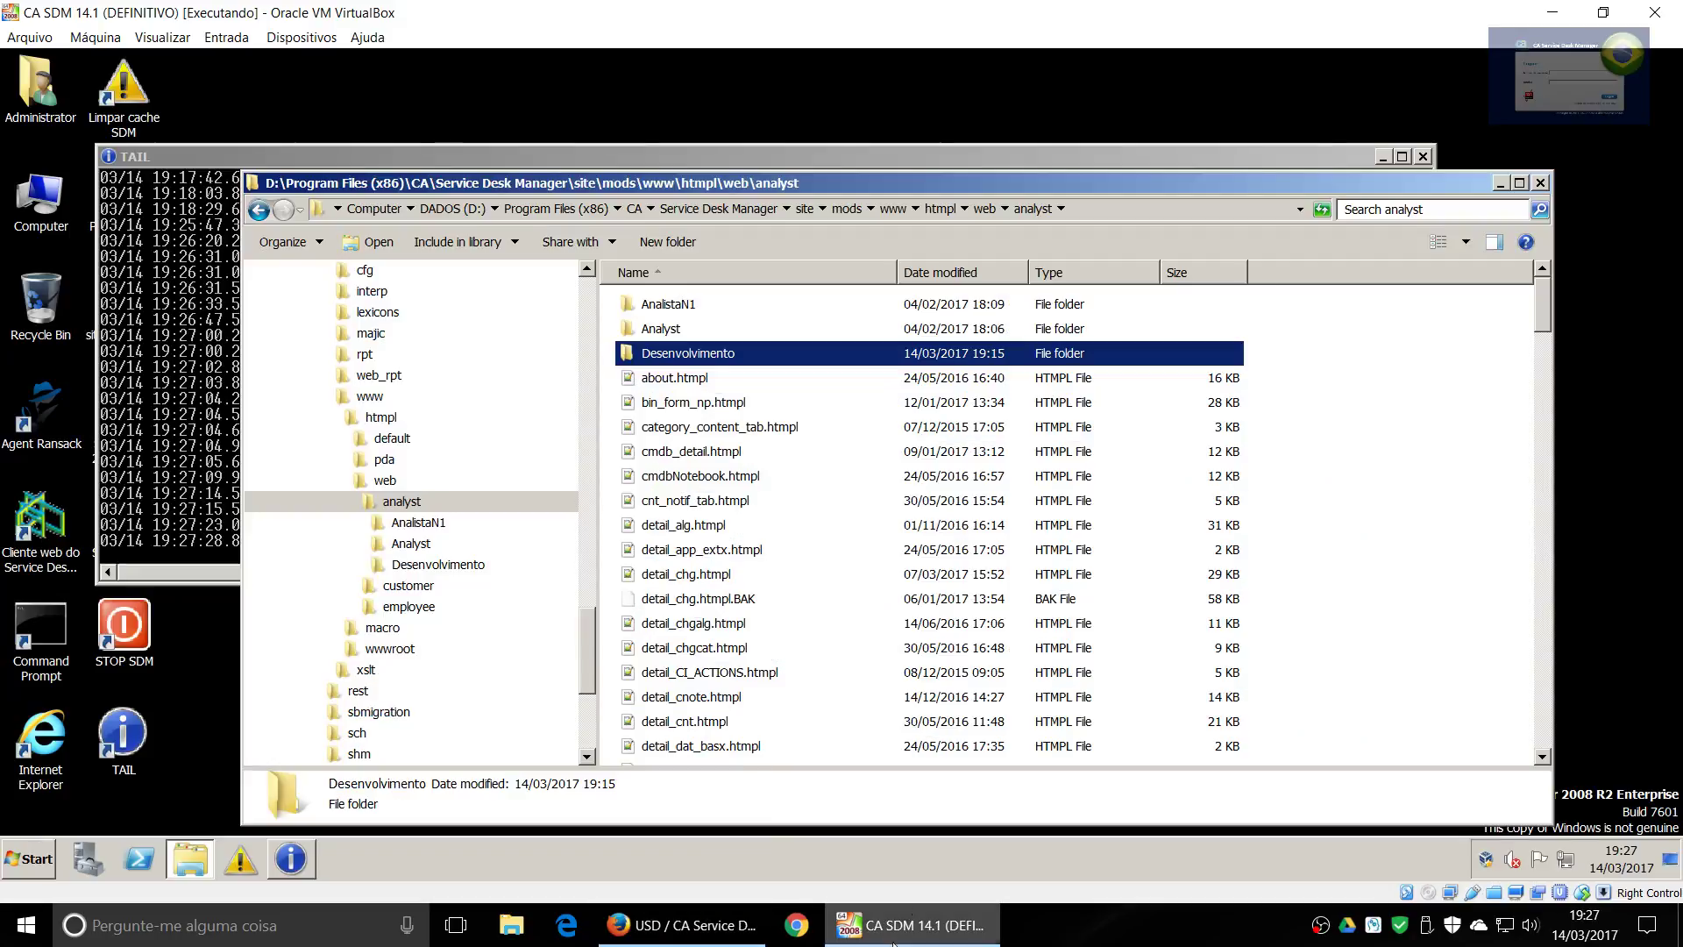
{"action": "left_click", "coordinate": [734, 475]}
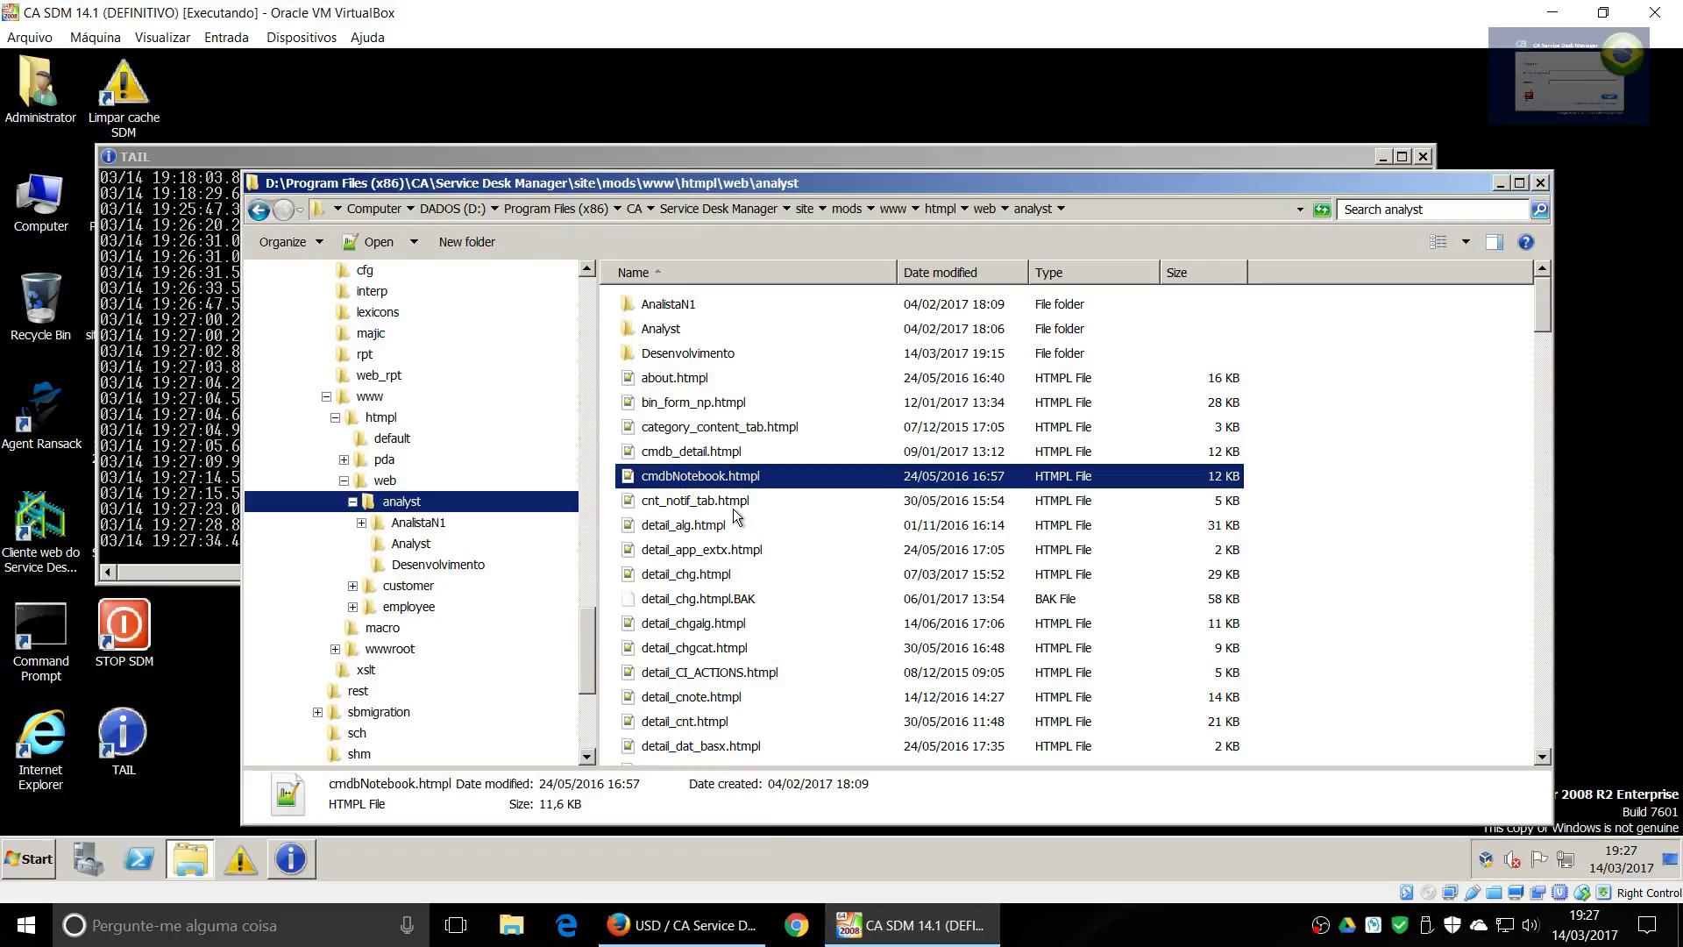
{"action": "left_click", "coordinate": [733, 507]}
{"action": "left_click", "coordinate": [733, 522]}
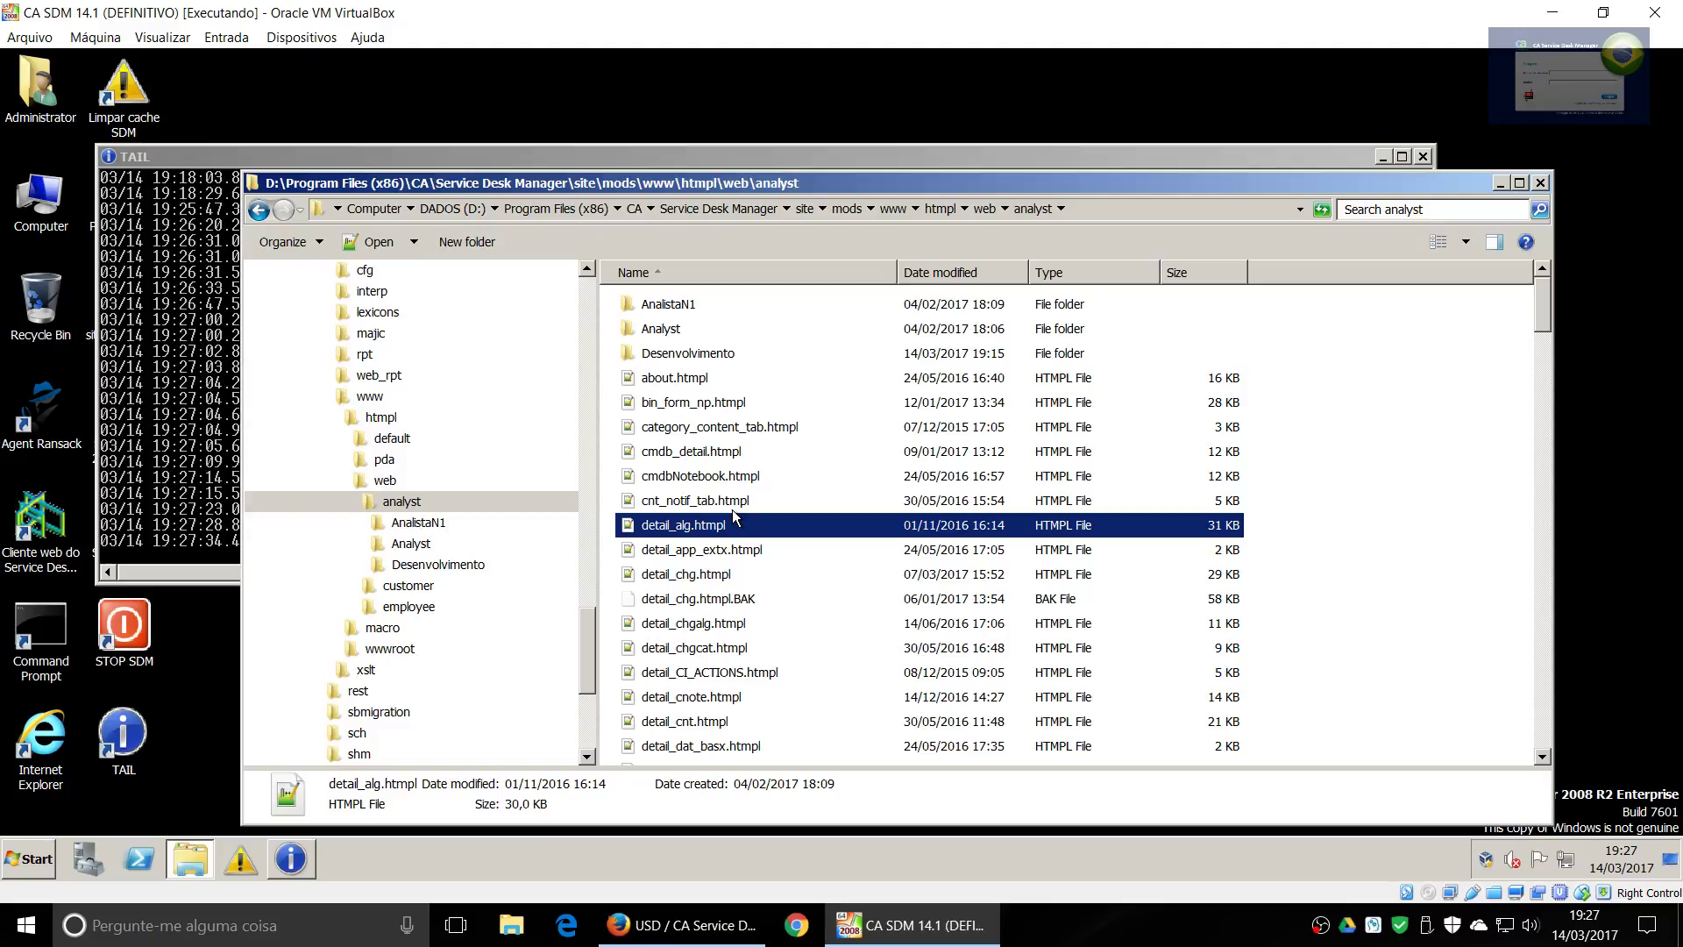
{"action": "type", "text": "in"}
{"action": "key", "text": "Return"}
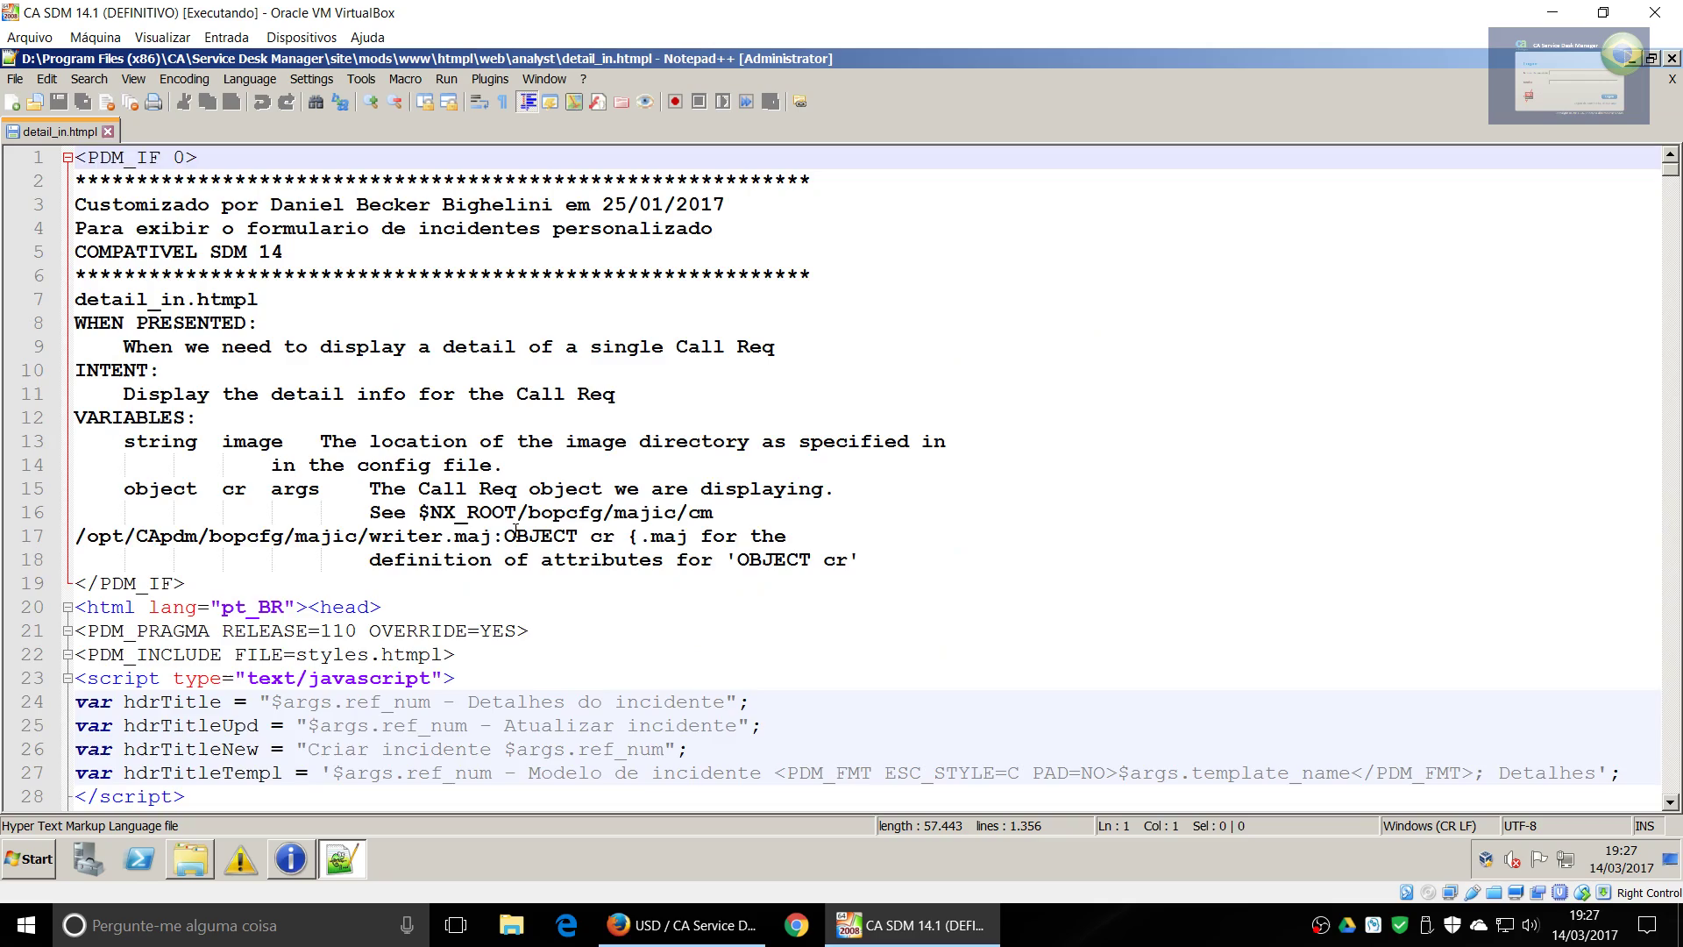
Delete the read-only Organização, Setor, Telefone and E-mail lines of log_agent under Relatado por in detail_in.htmpl and save the file
{"action": "left_click", "coordinate": [515, 535]}
{"action": "scroll", "coordinate": [596, 532], "scroll_direction": "down", "scroll_amount": 20}
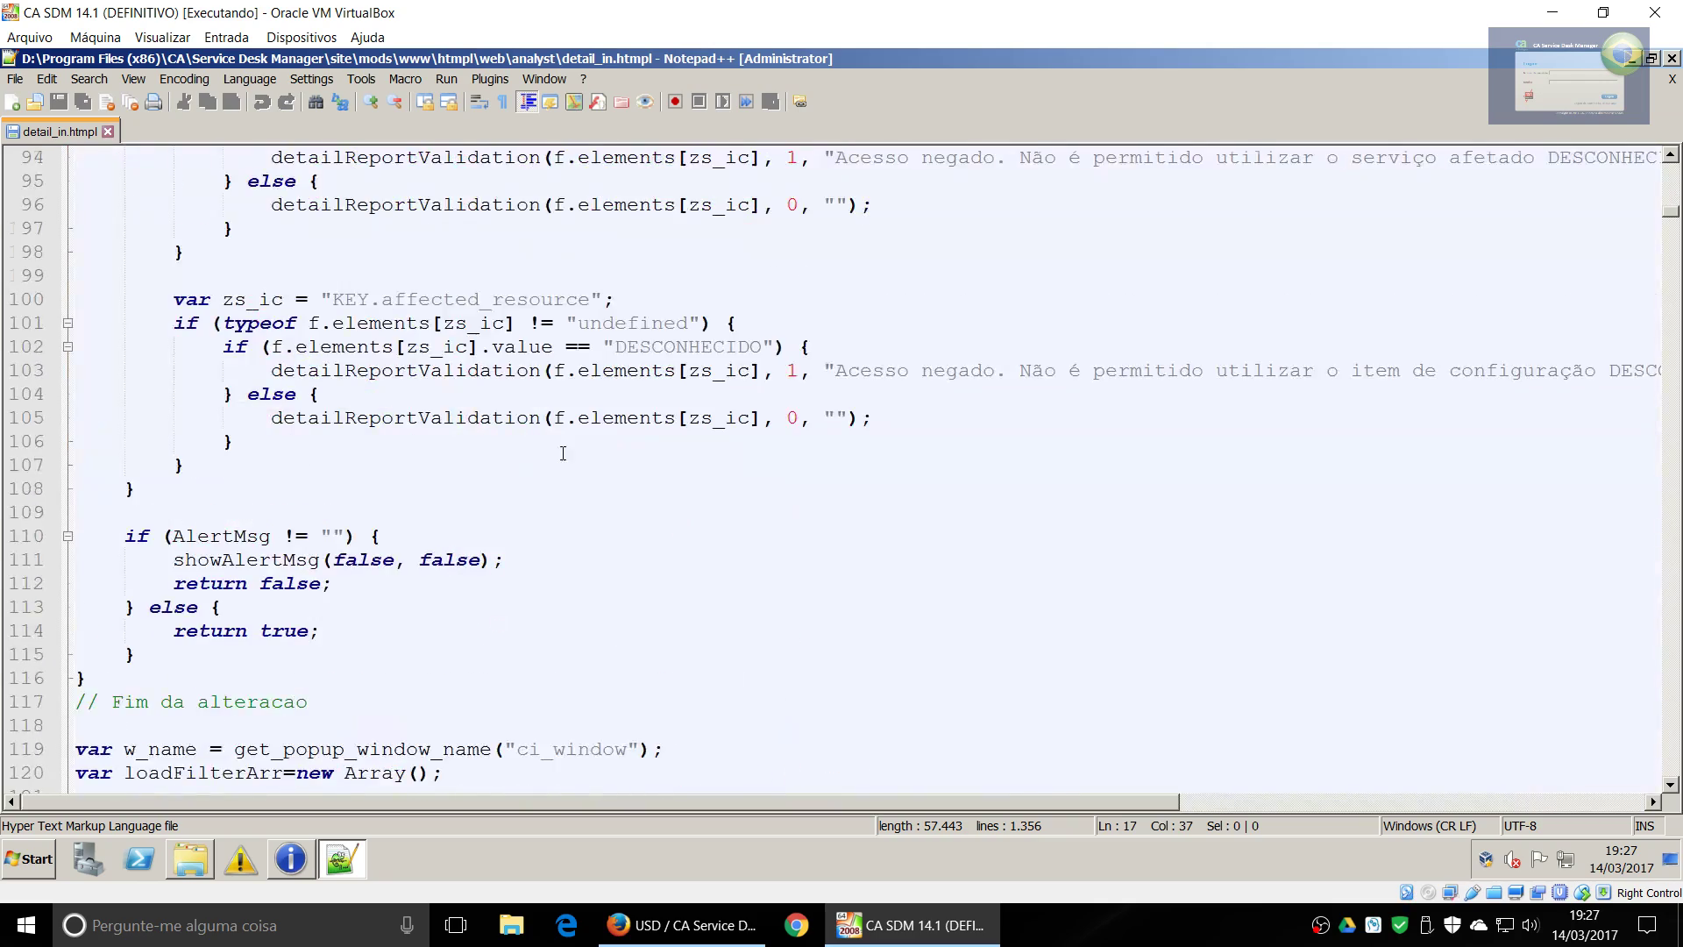
{"action": "scroll", "coordinate": [563, 453], "scroll_direction": "down", "scroll_amount": 20}
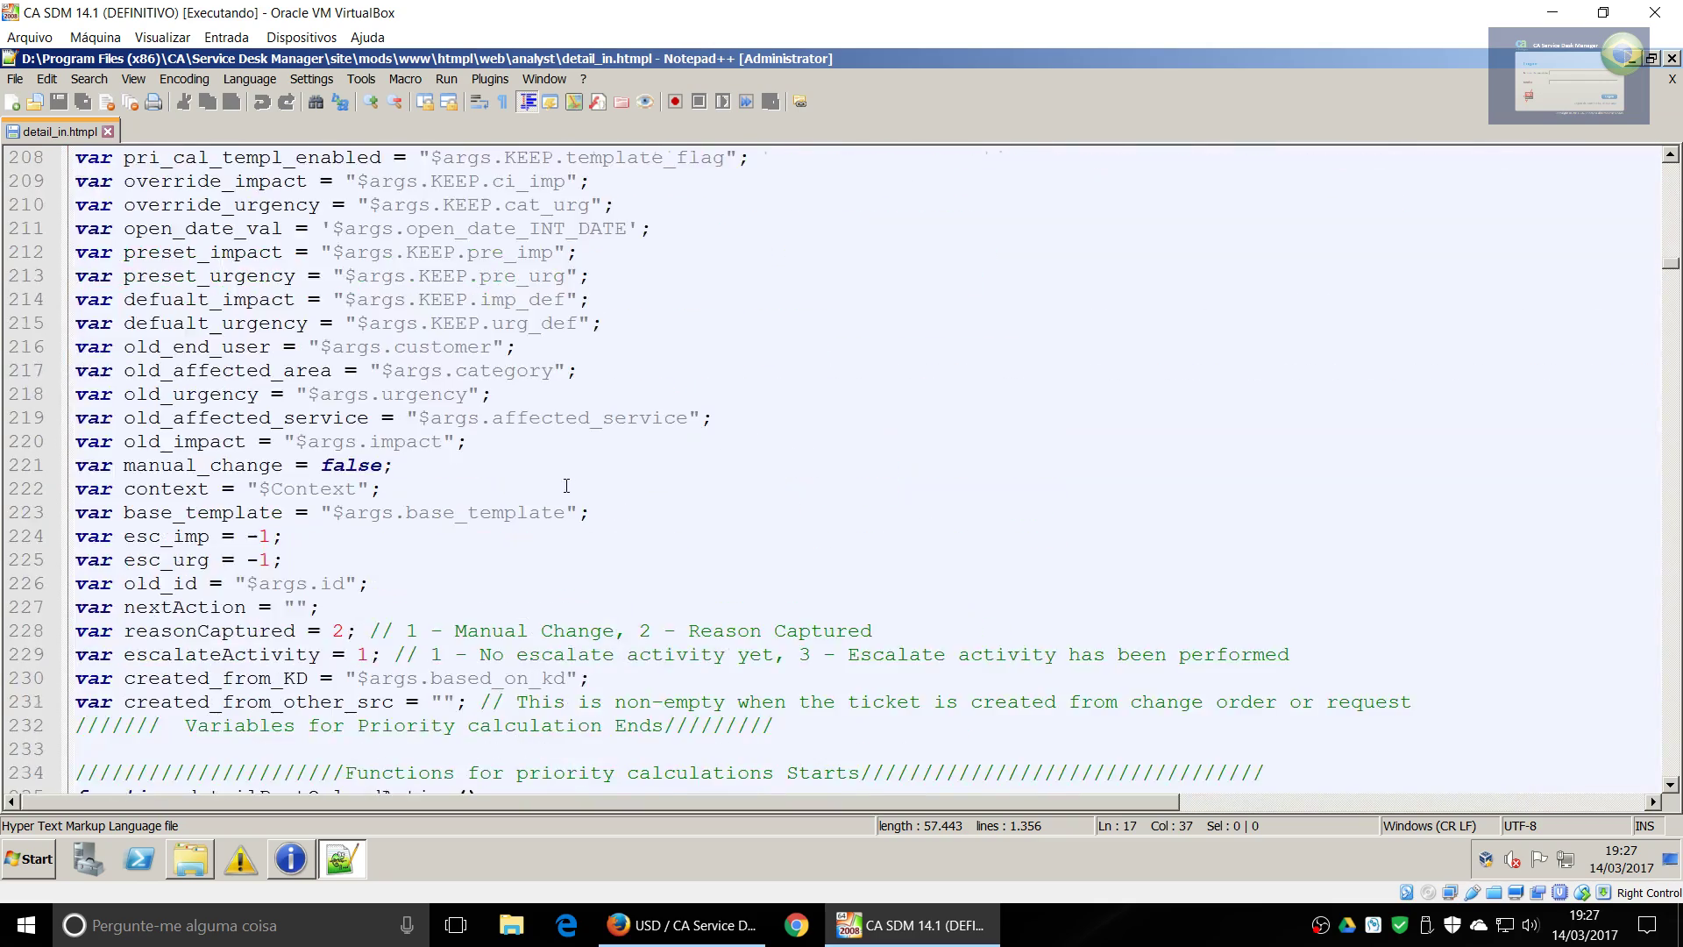
{"action": "scroll", "coordinate": [566, 485], "scroll_direction": "down", "scroll_amount": 20}
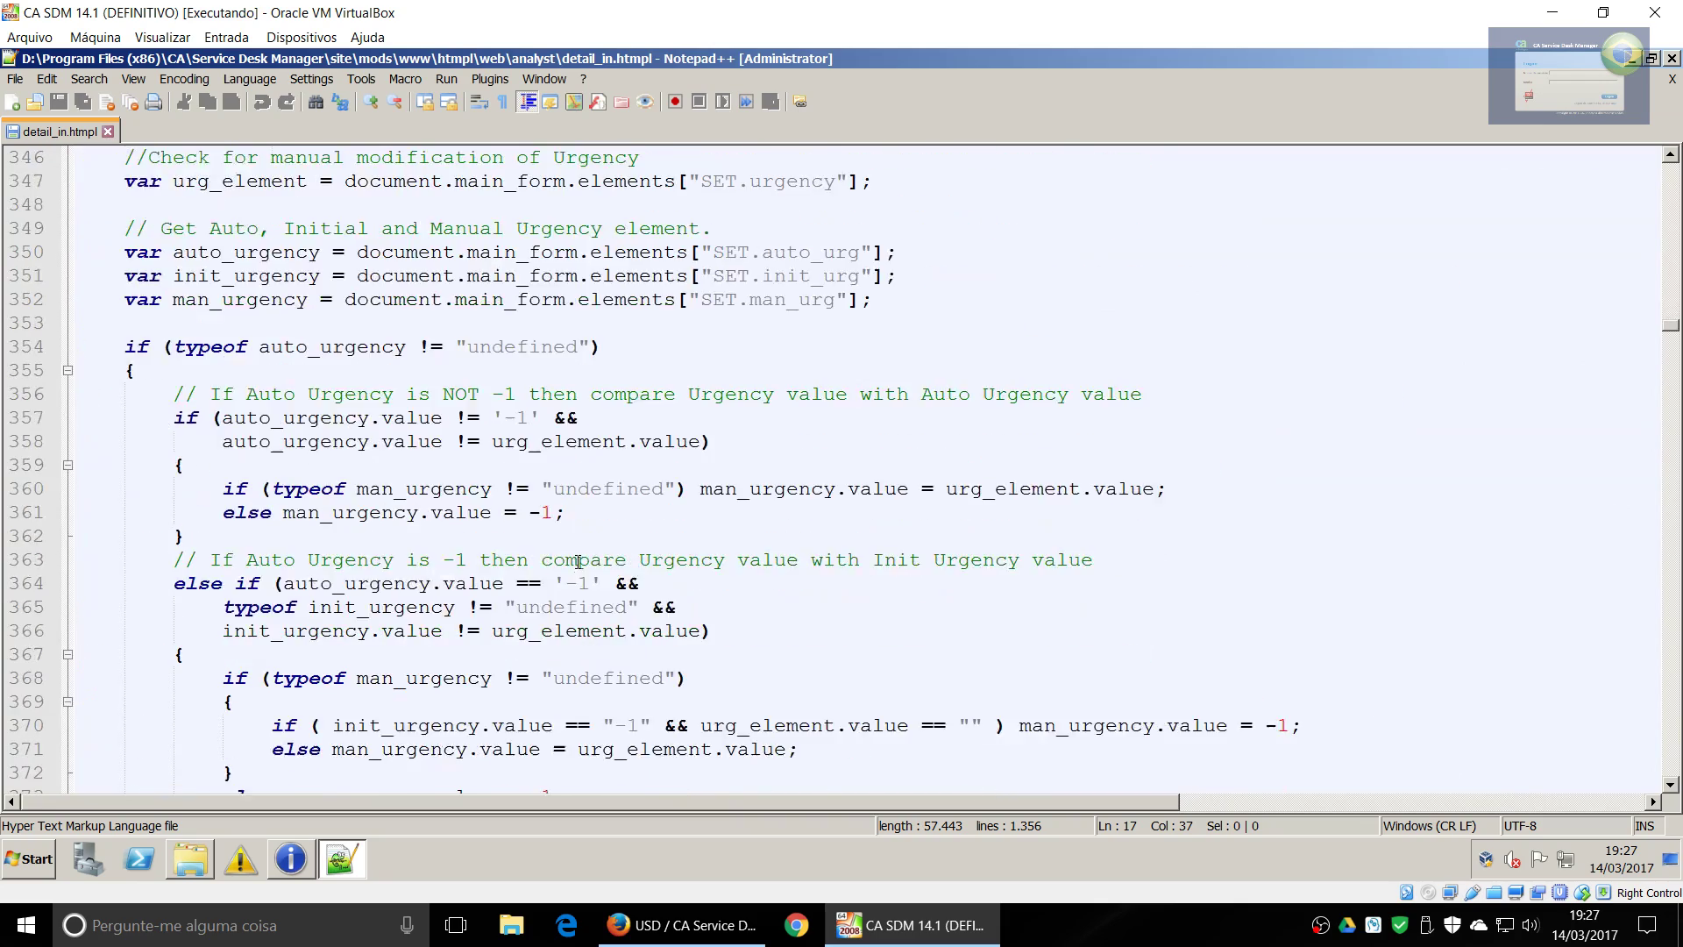
{"action": "scroll", "coordinate": [577, 561], "scroll_direction": "down", "scroll_amount": 8}
{"action": "left_click", "coordinate": [577, 574]}
{"action": "key", "text": "Page_Down"}
{"action": "key", "text": "Page_Down"}
{"action": "key", "text": "Page_Down"}
{"action": "key", "text": "Page_Down"}
{"action": "key", "text": "Page_Down"}
{"action": "key", "text": "Page_Down"}
{"action": "key", "text": "Page_Down"}
{"action": "key", "text": "Page_Down"}
{"action": "key", "text": "Page_Down"}
{"action": "key", "text": "Page_Down"}
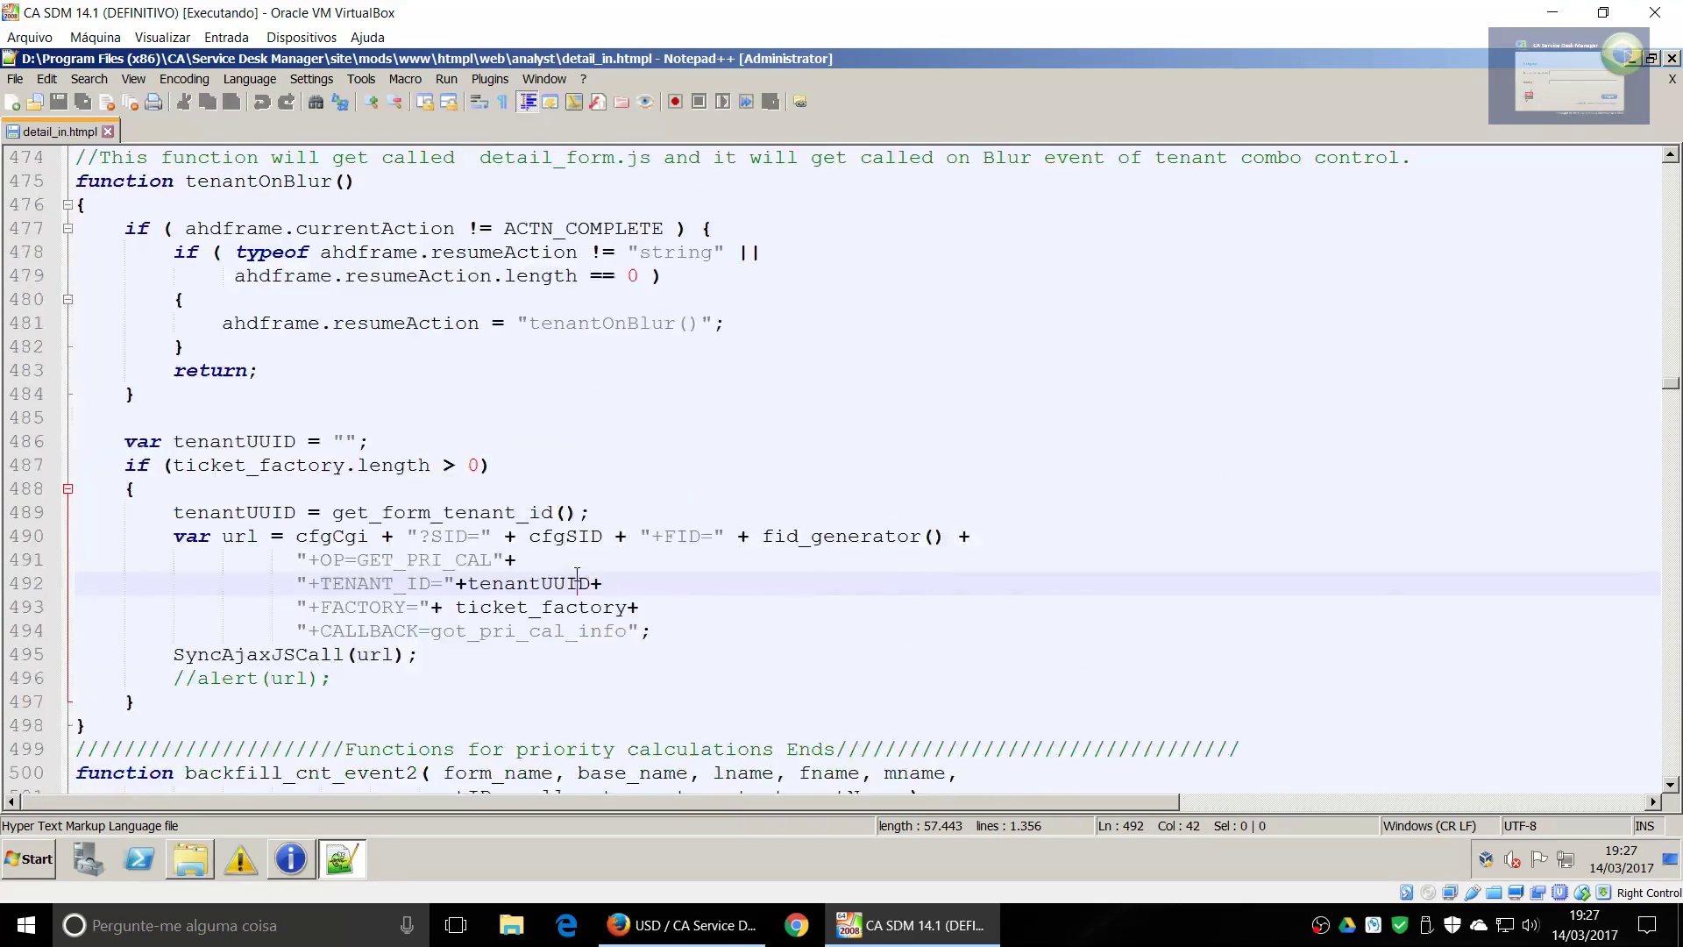
{"action": "key", "text": "Page_Down"}
{"action": "key", "text": "Page_Down"}
{"action": "key", "text": "Page_Down"}
{"action": "key", "text": "Page_Down"}
{"action": "key", "text": "Page_Down"}
{"action": "key", "text": "Page_Down"}
{"action": "key", "text": "Page_Down"}
{"action": "key", "text": "Page_Down"}
{"action": "key", "text": "Page_Down"}
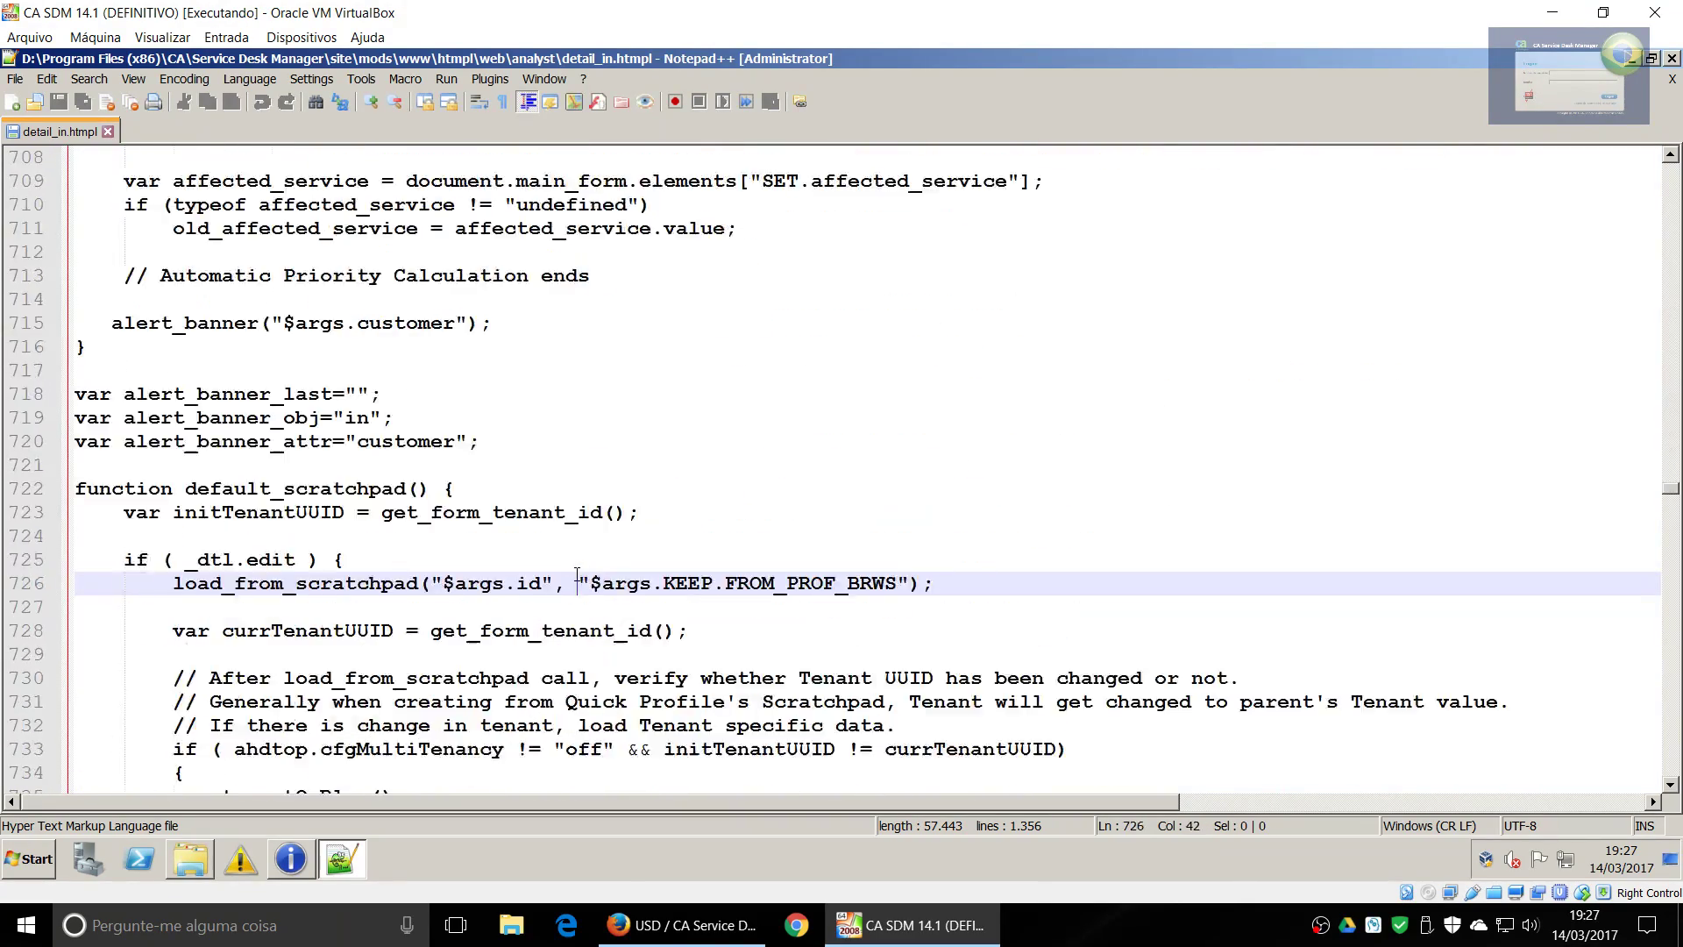
{"action": "key", "text": "Page_Down"}
{"action": "key", "text": "Page_Down"}
{"action": "key", "text": "Page_Down"}
{"action": "key", "text": "Page_Down"}
{"action": "key", "text": "Page_Down"}
{"action": "key", "text": "Page_Down"}
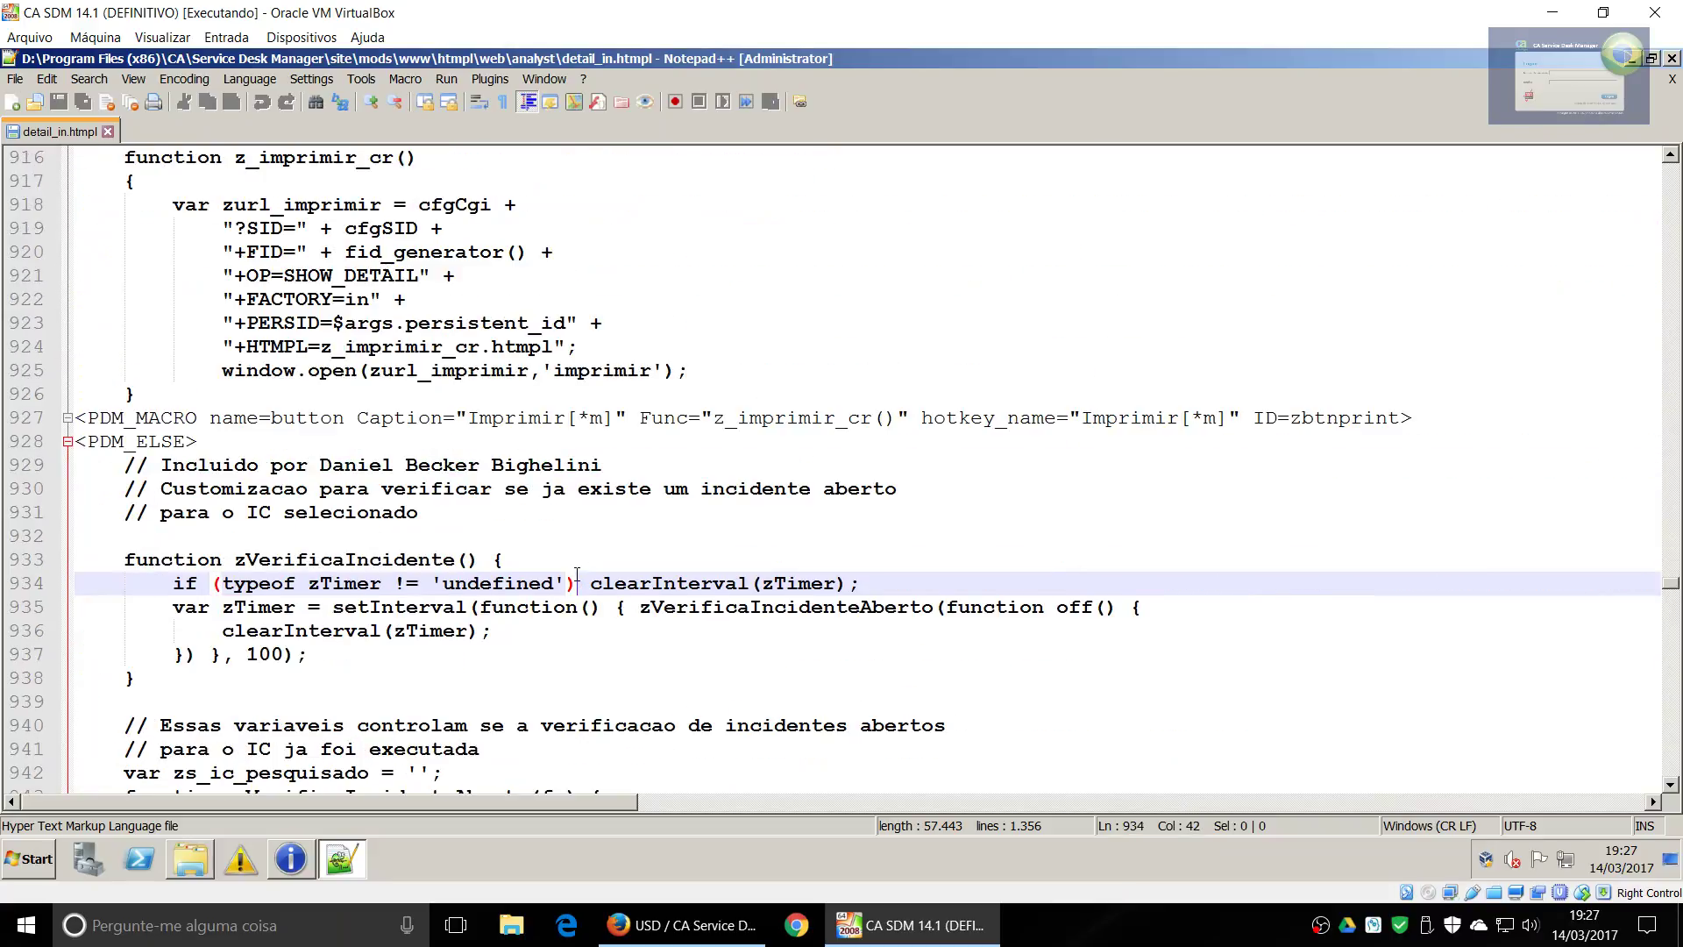
{"action": "key", "text": "Page_Up"}
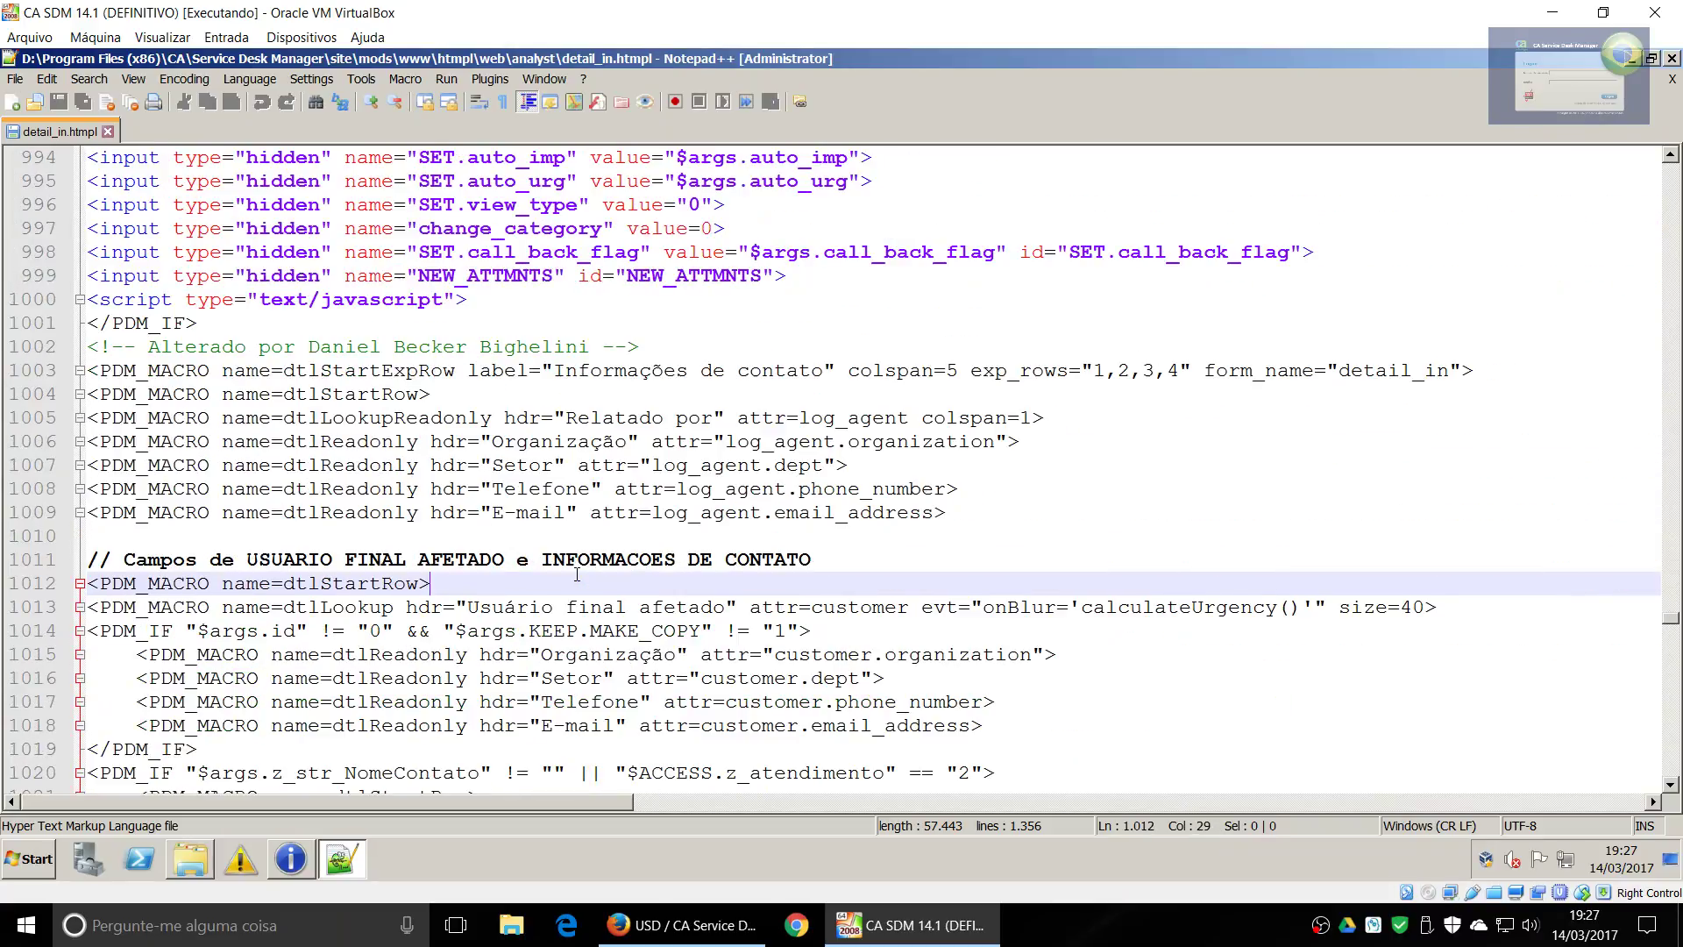
{"action": "key", "text": "Down"}
{"action": "key", "text": "Down"}
{"action": "key", "text": "Up"}
{"action": "key", "text": "Up"}
{"action": "key", "text": "Up"}
{"action": "key", "text": "Up"}
{"action": "key", "text": "Up"}
{"action": "key", "text": "Up"}
{"action": "key", "text": "Up"}
{"action": "key", "text": "Up"}
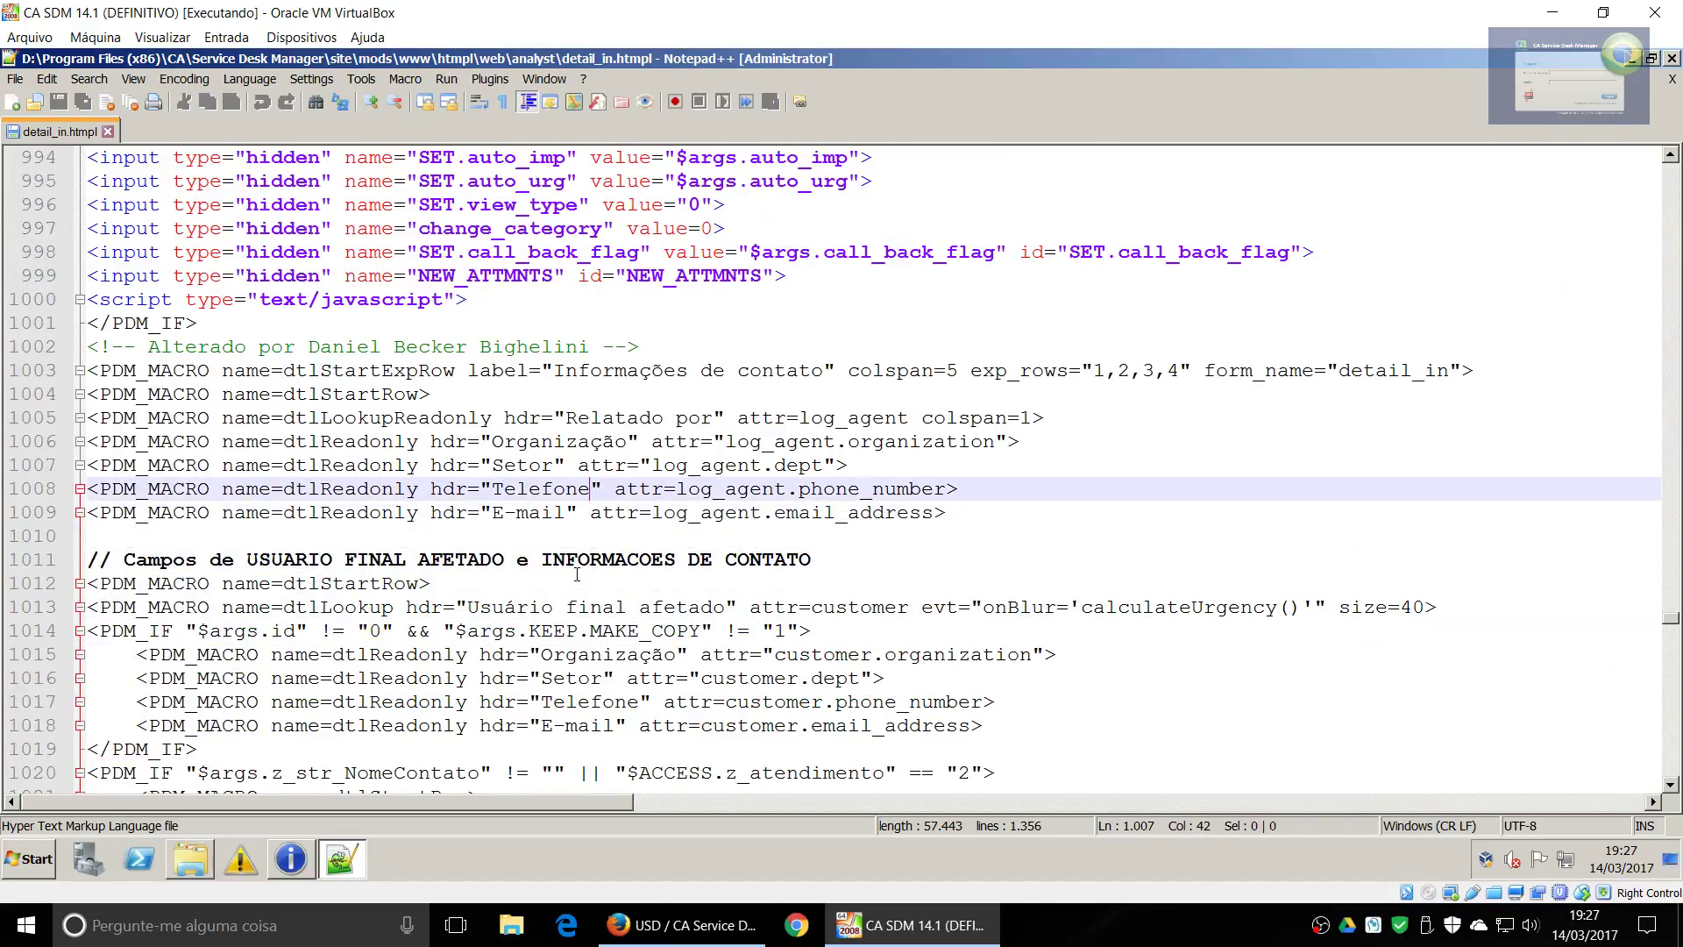
{"action": "key", "text": "shift+Down"}
{"action": "key", "text": "shift+Down"}
{"action": "key", "text": "shift+Down"}
{"action": "key", "text": "shift+Down"}
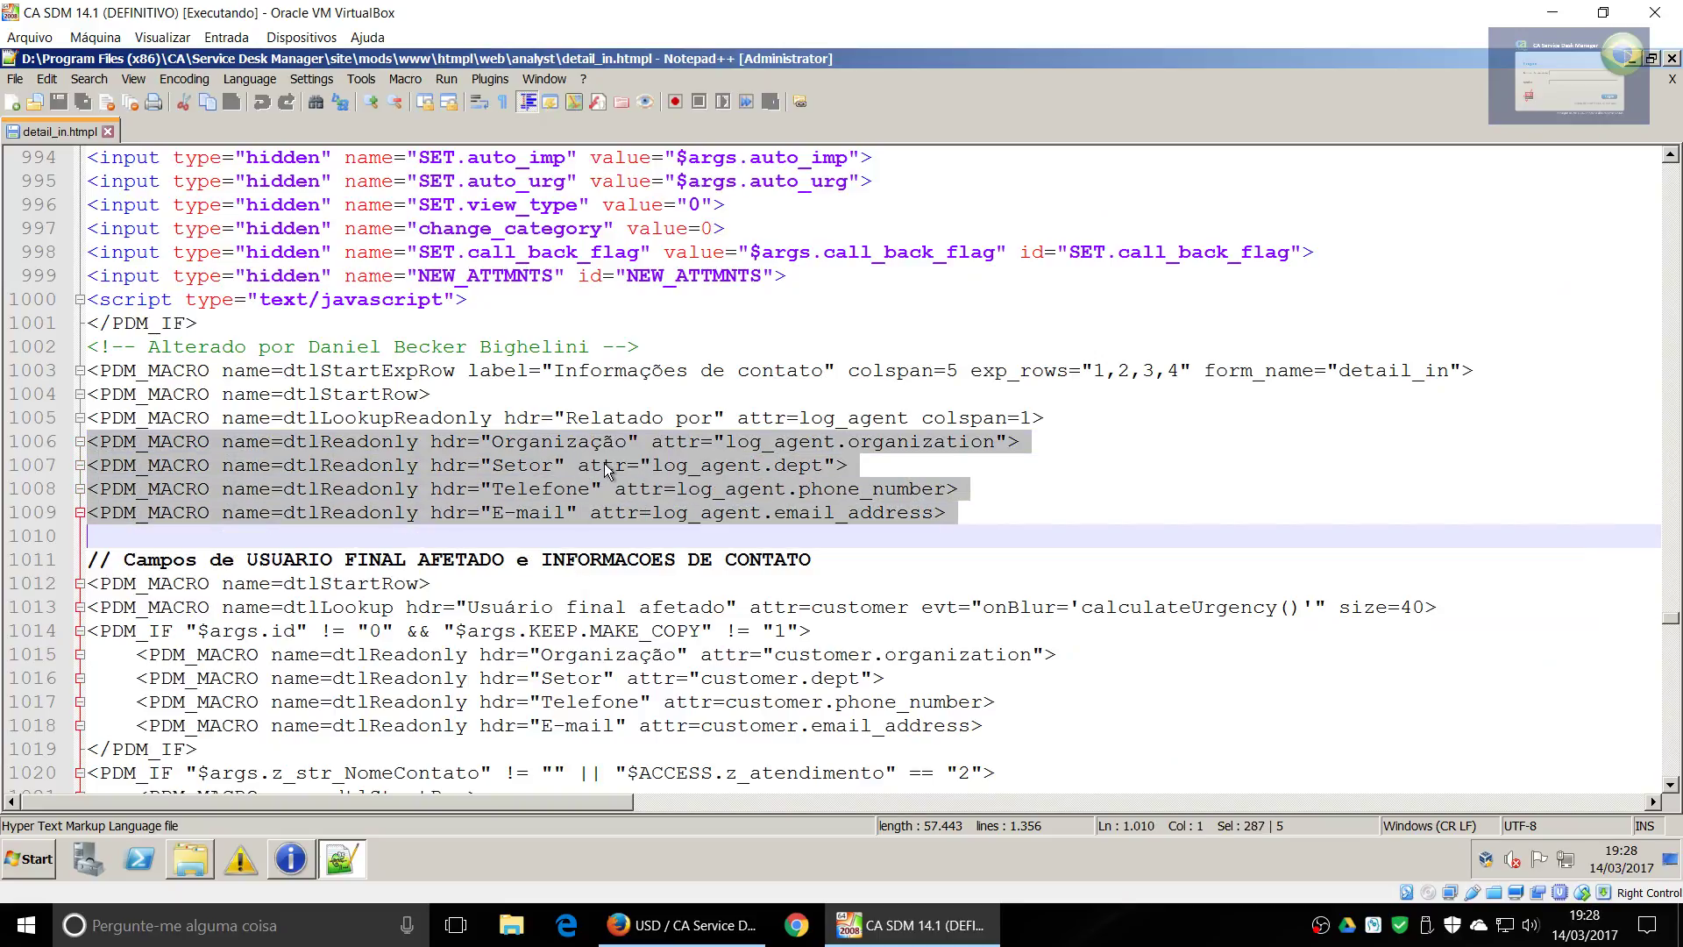
{"action": "key", "text": "Delete"}
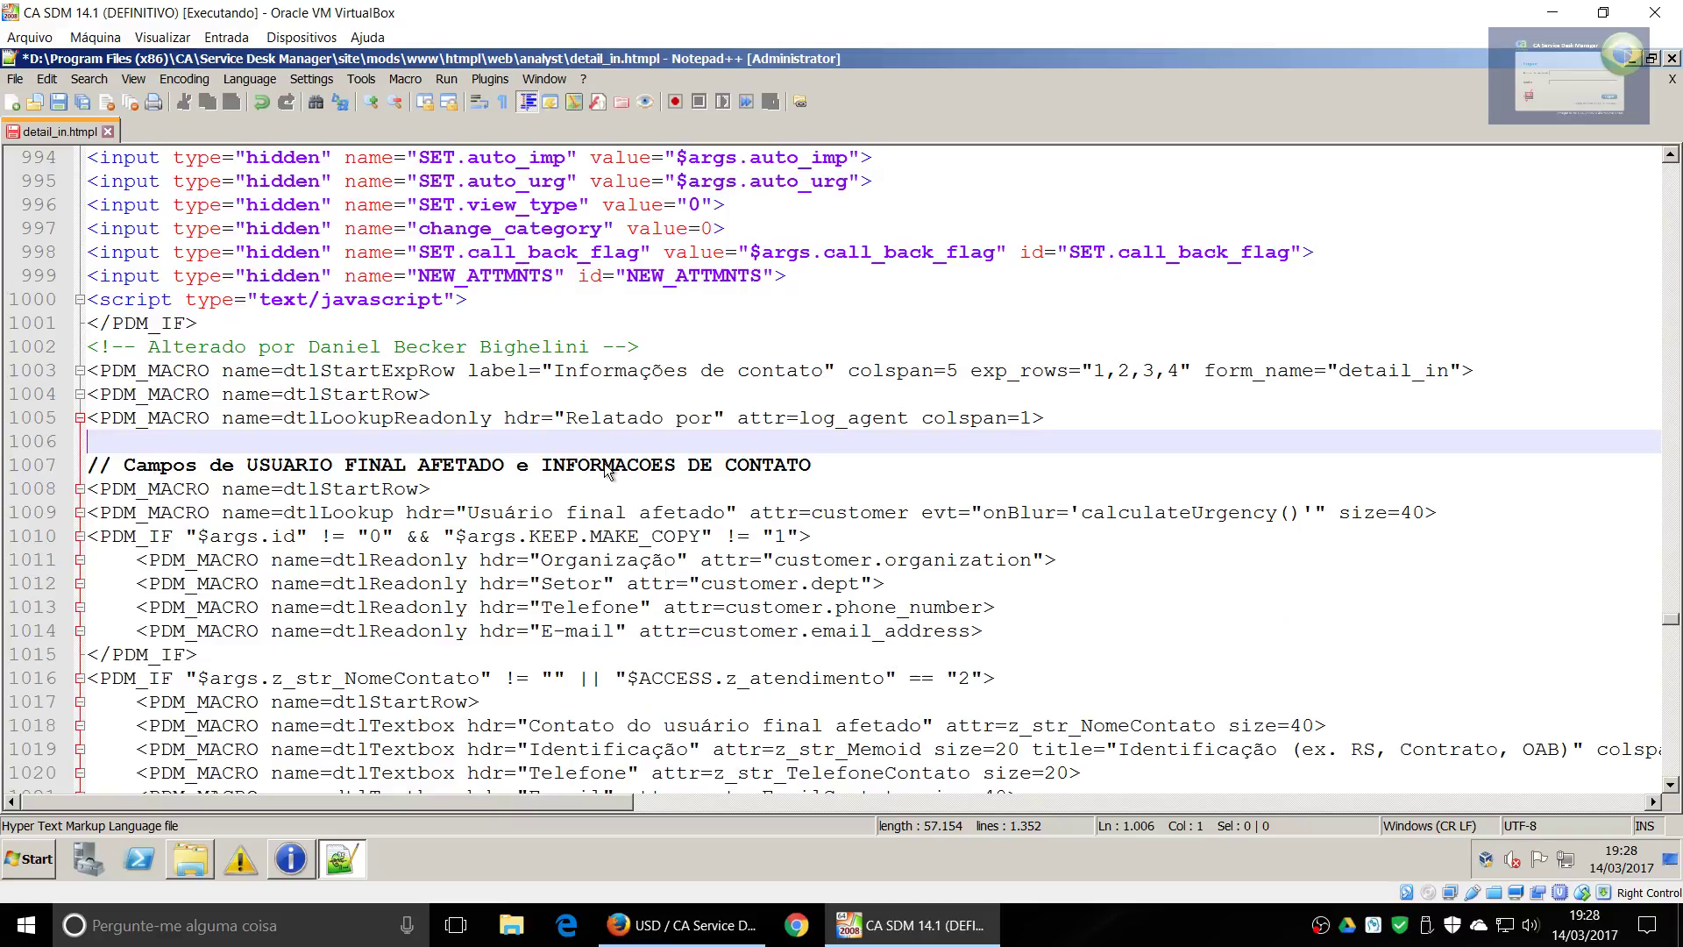
{"action": "left_click", "coordinate": [65, 101]}
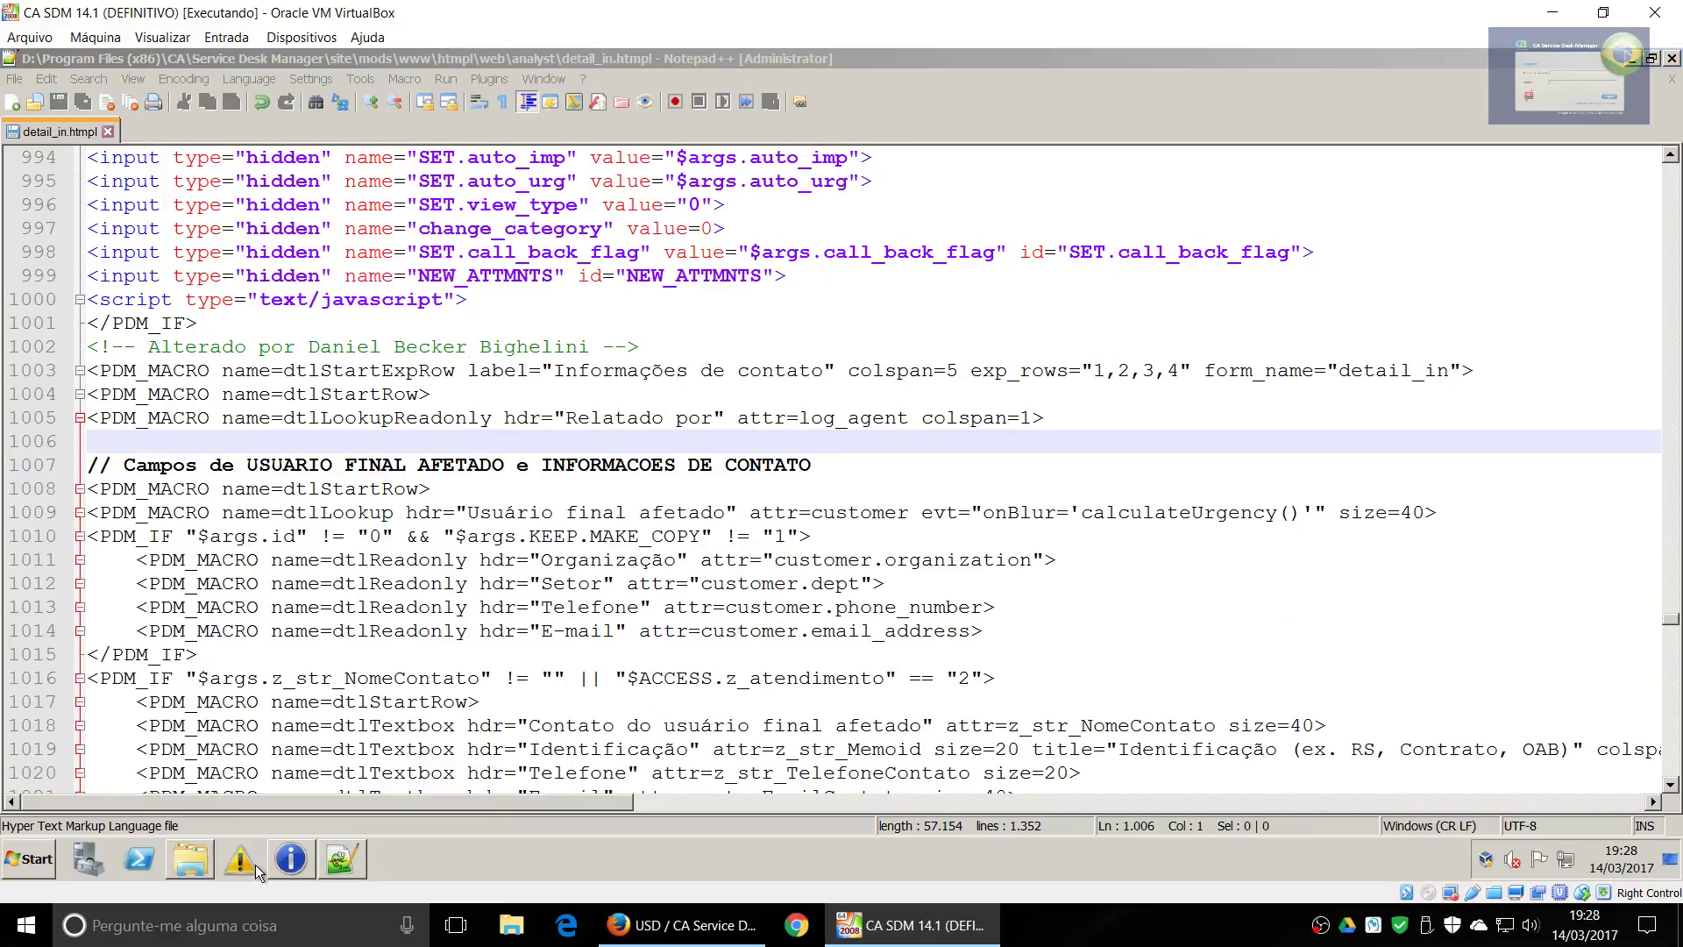
Switch to Service Desk Manager in Firefox, check the contact information section on a new incident form, and close the form
{"action": "left_click", "coordinate": [666, 925]}
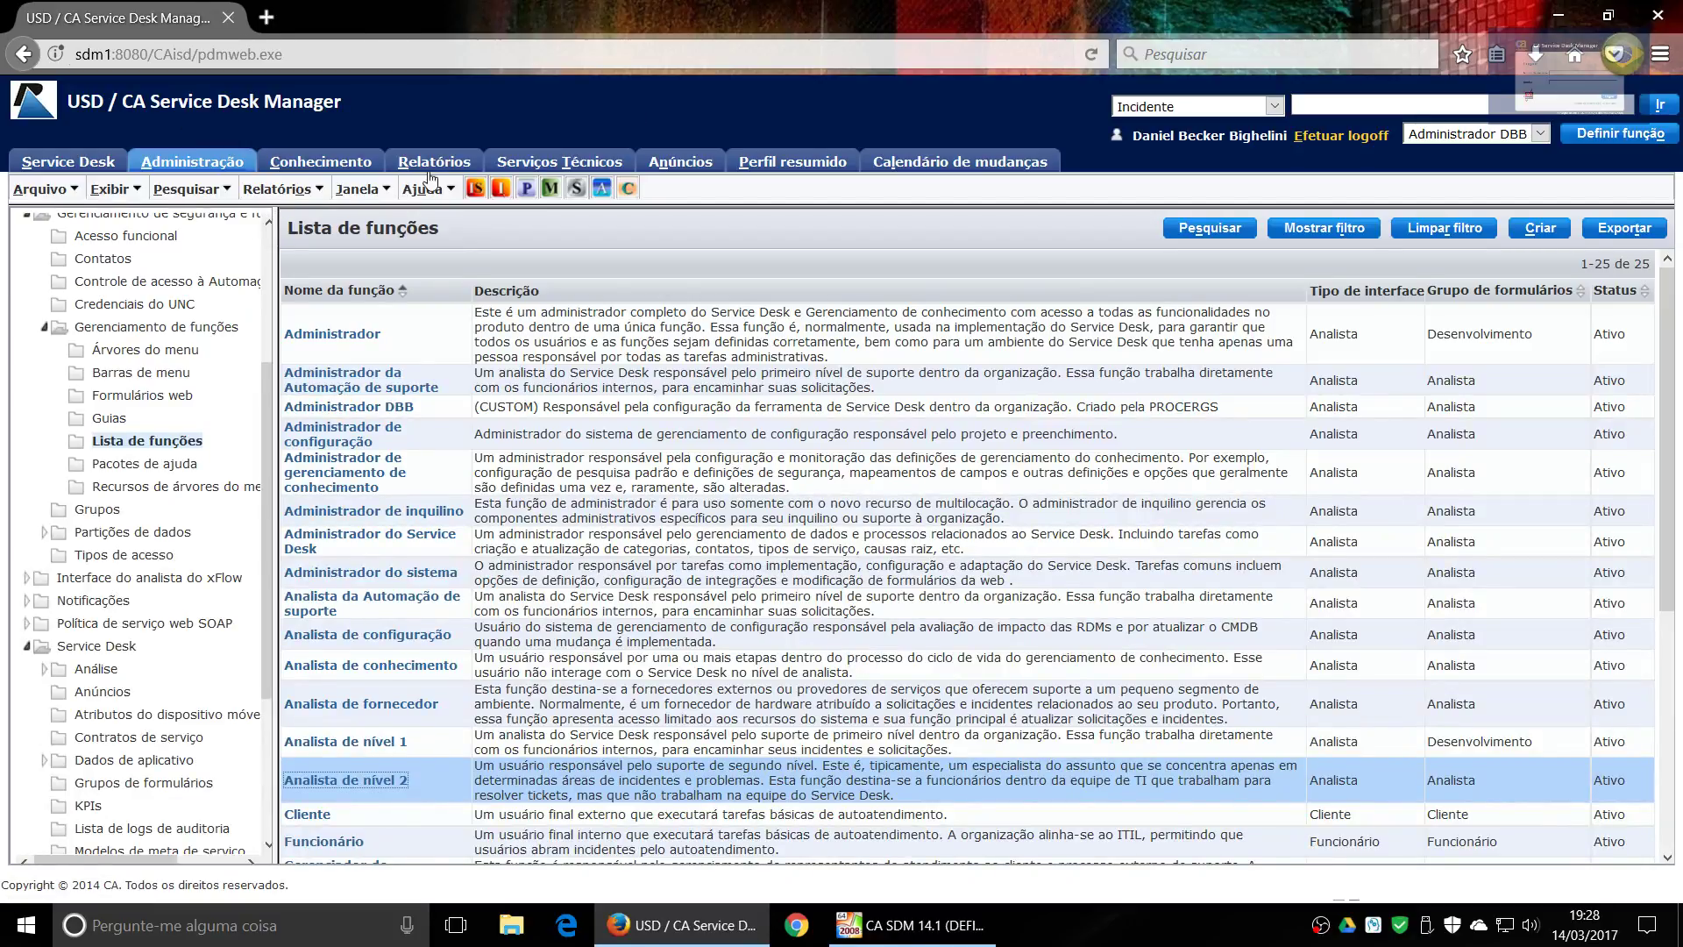
{"action": "left_click", "coordinate": [503, 187]}
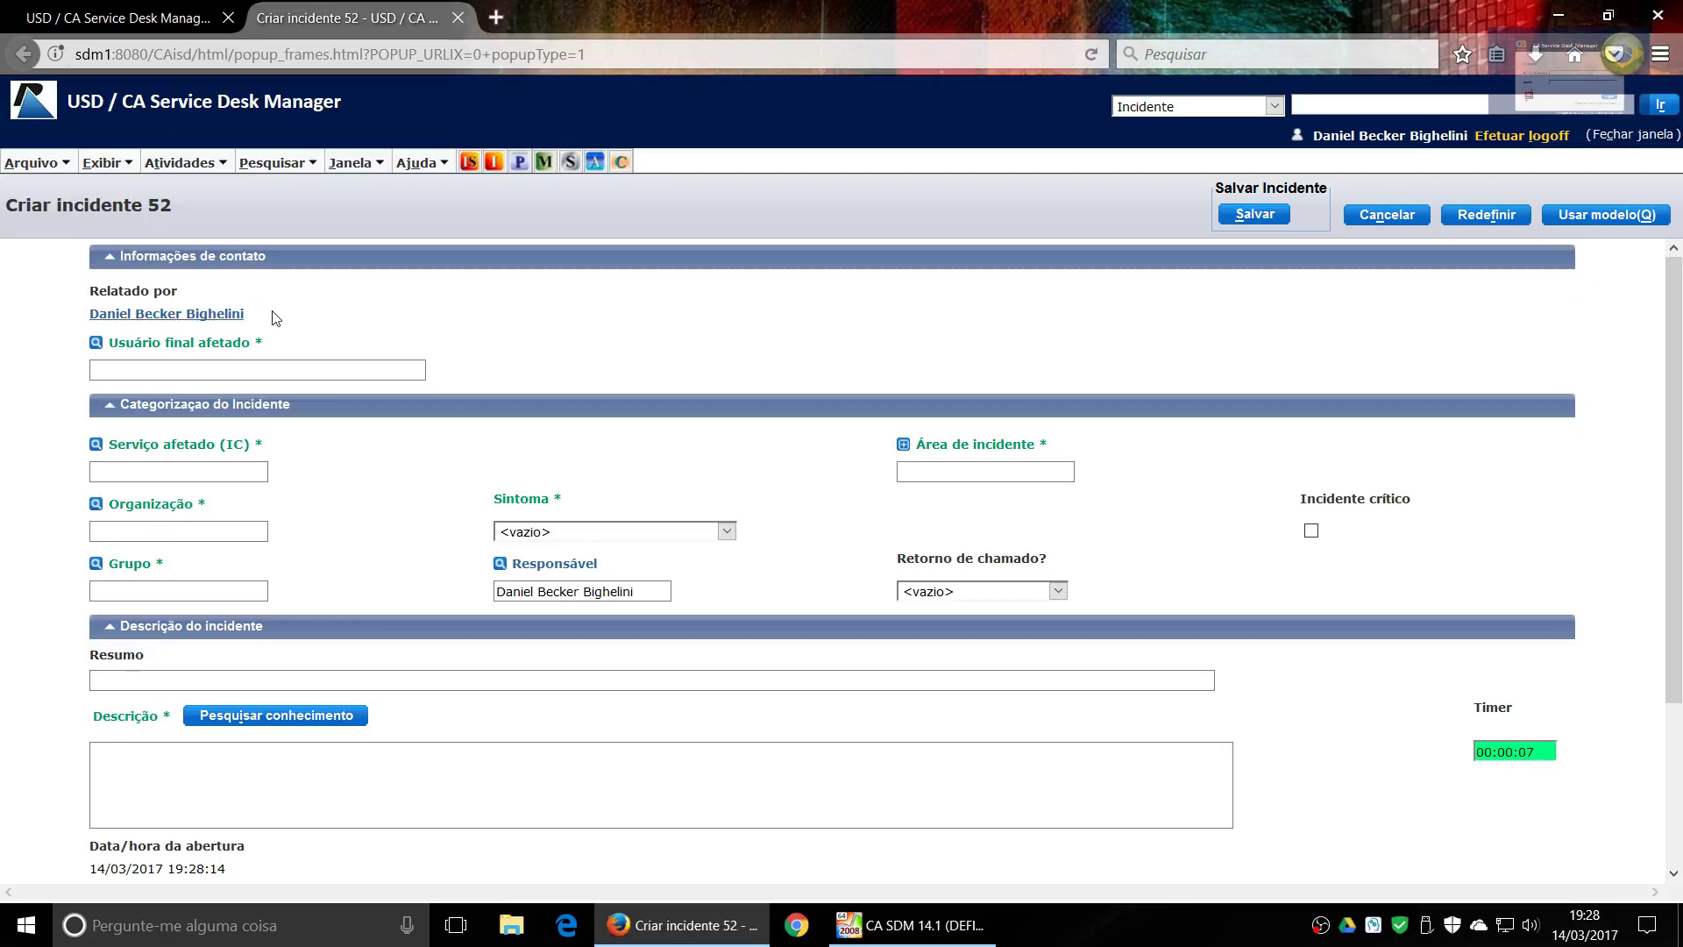
{"action": "left_click", "coordinate": [457, 19]}
Switch to the virtual machine and move detail_in.htmpl from the analyst folder into Desenvolvimento, replacing the file of that name
{"action": "left_click", "coordinate": [883, 929]}
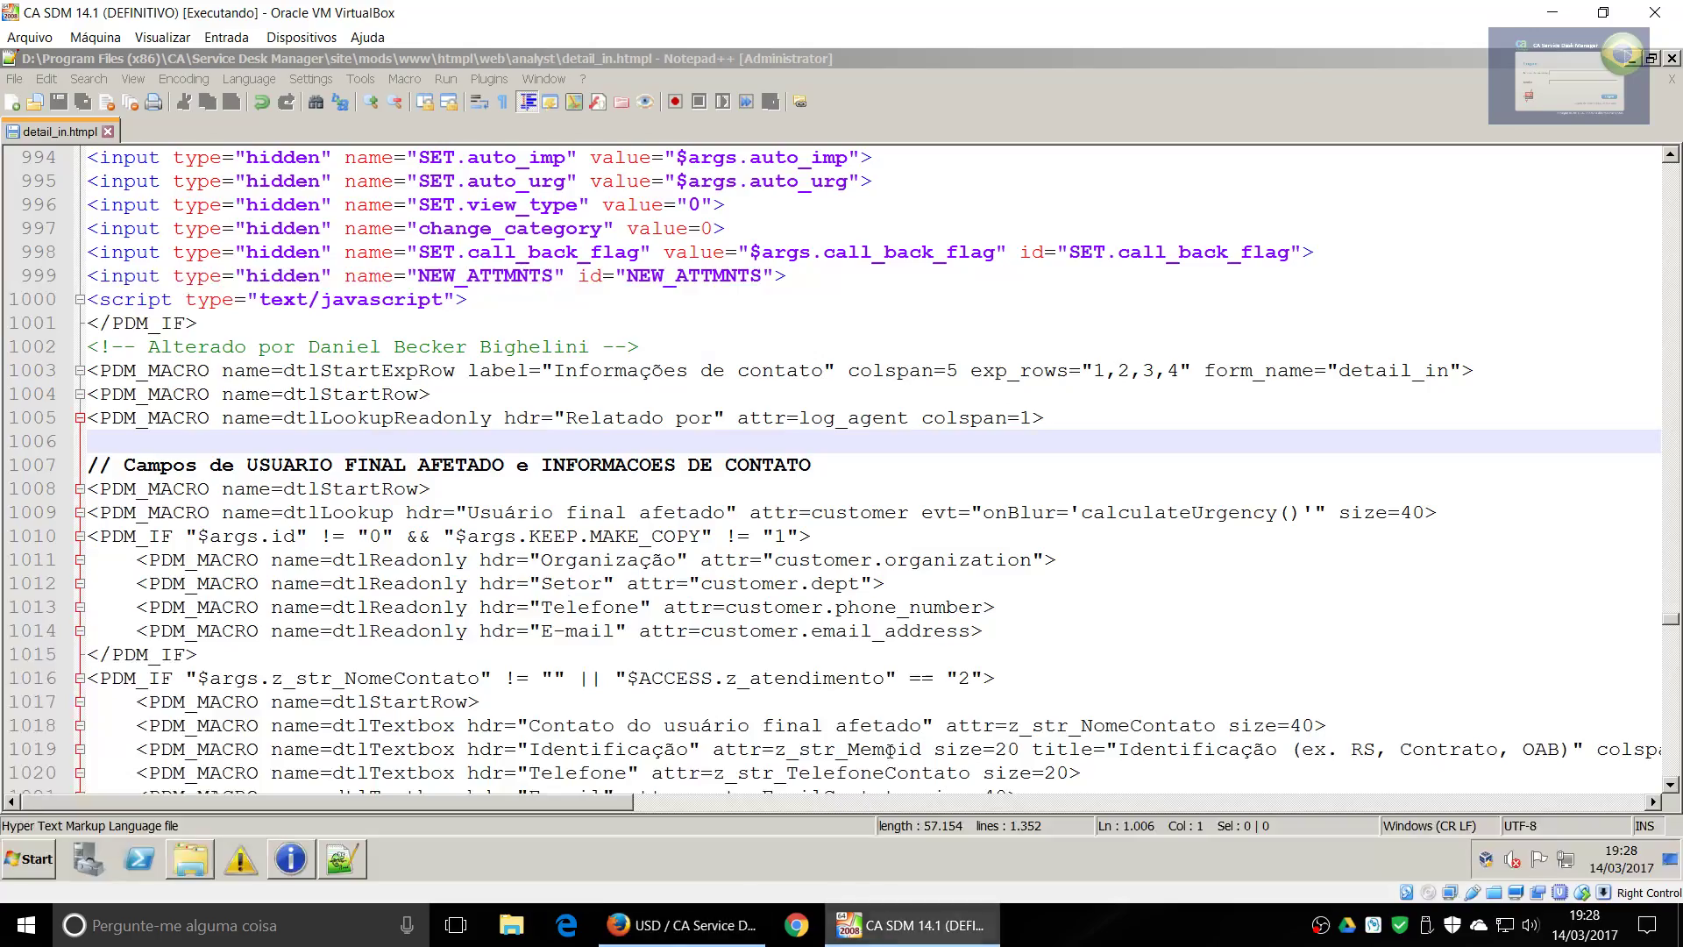
{"action": "left_click", "coordinate": [191, 860]}
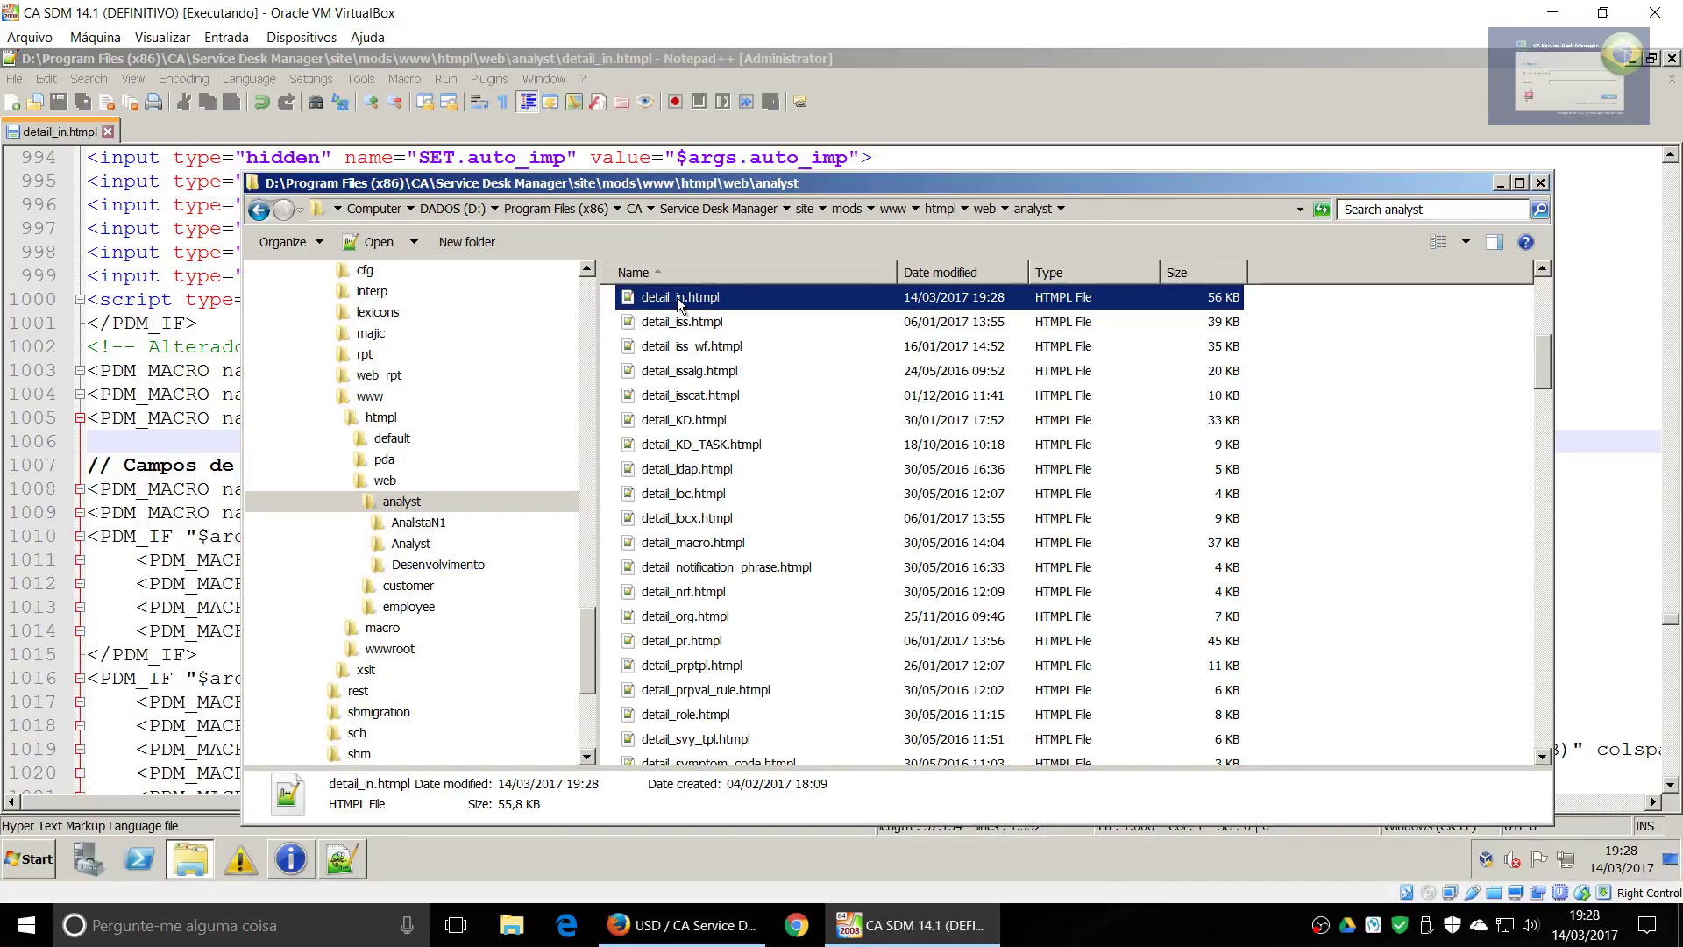
{"action": "right_click", "coordinate": [680, 300]}
{"action": "left_click", "coordinate": [744, 419]}
{"action": "left_click", "coordinate": [432, 574]}
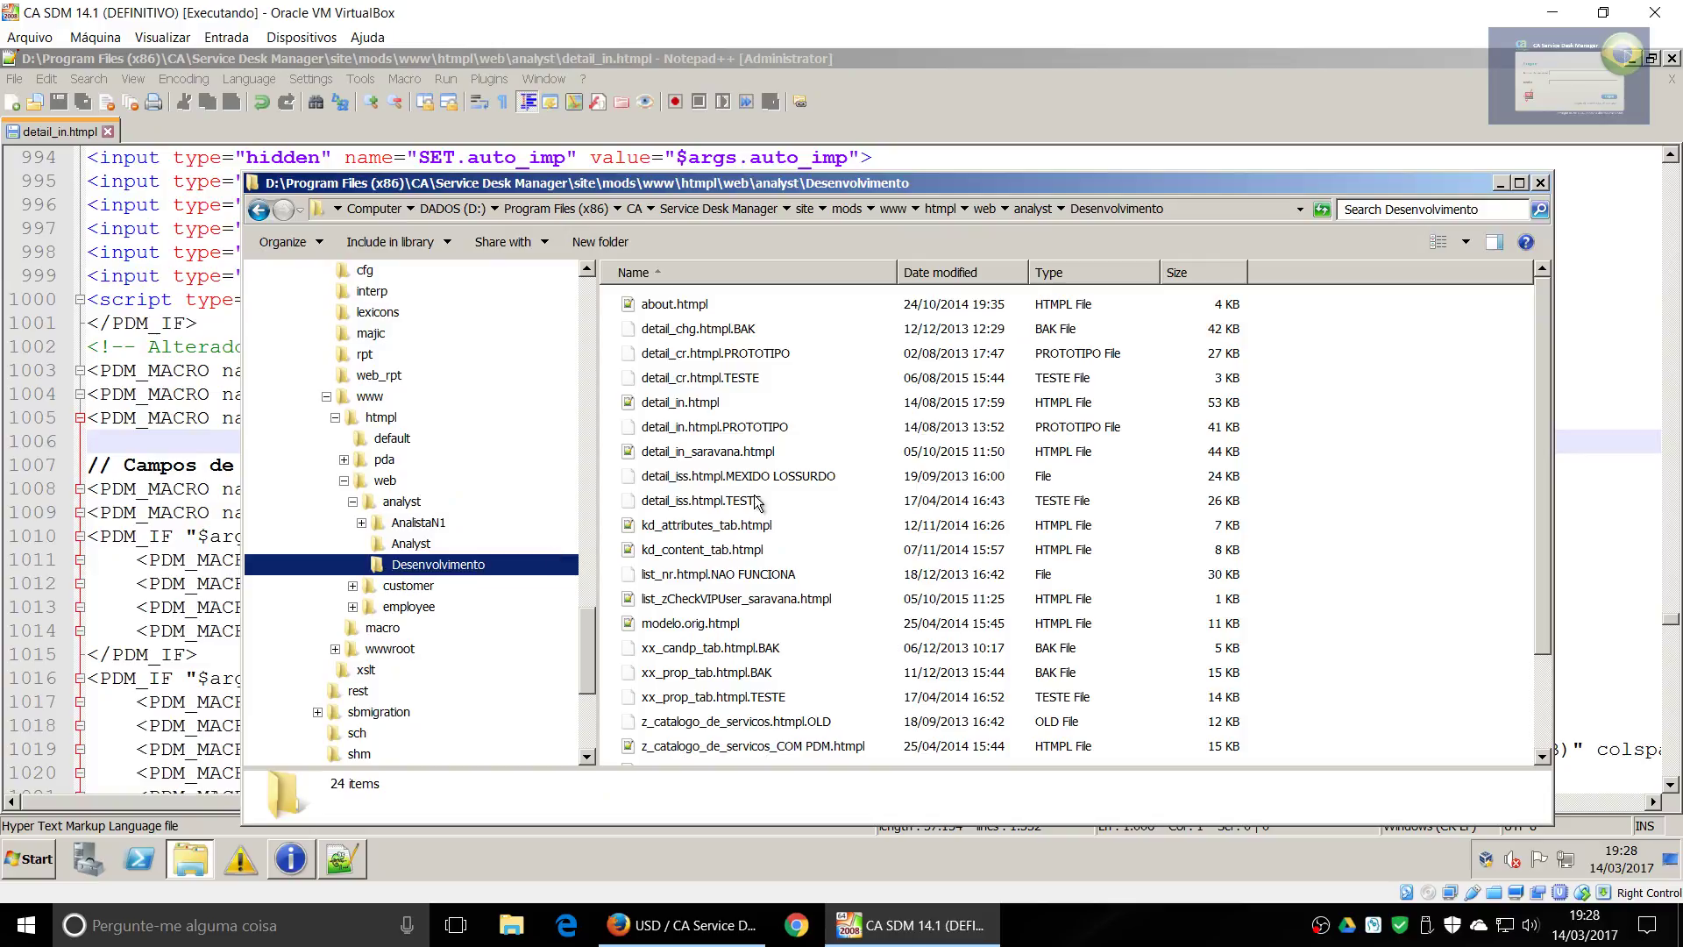
{"action": "right_click", "coordinate": [1308, 412]}
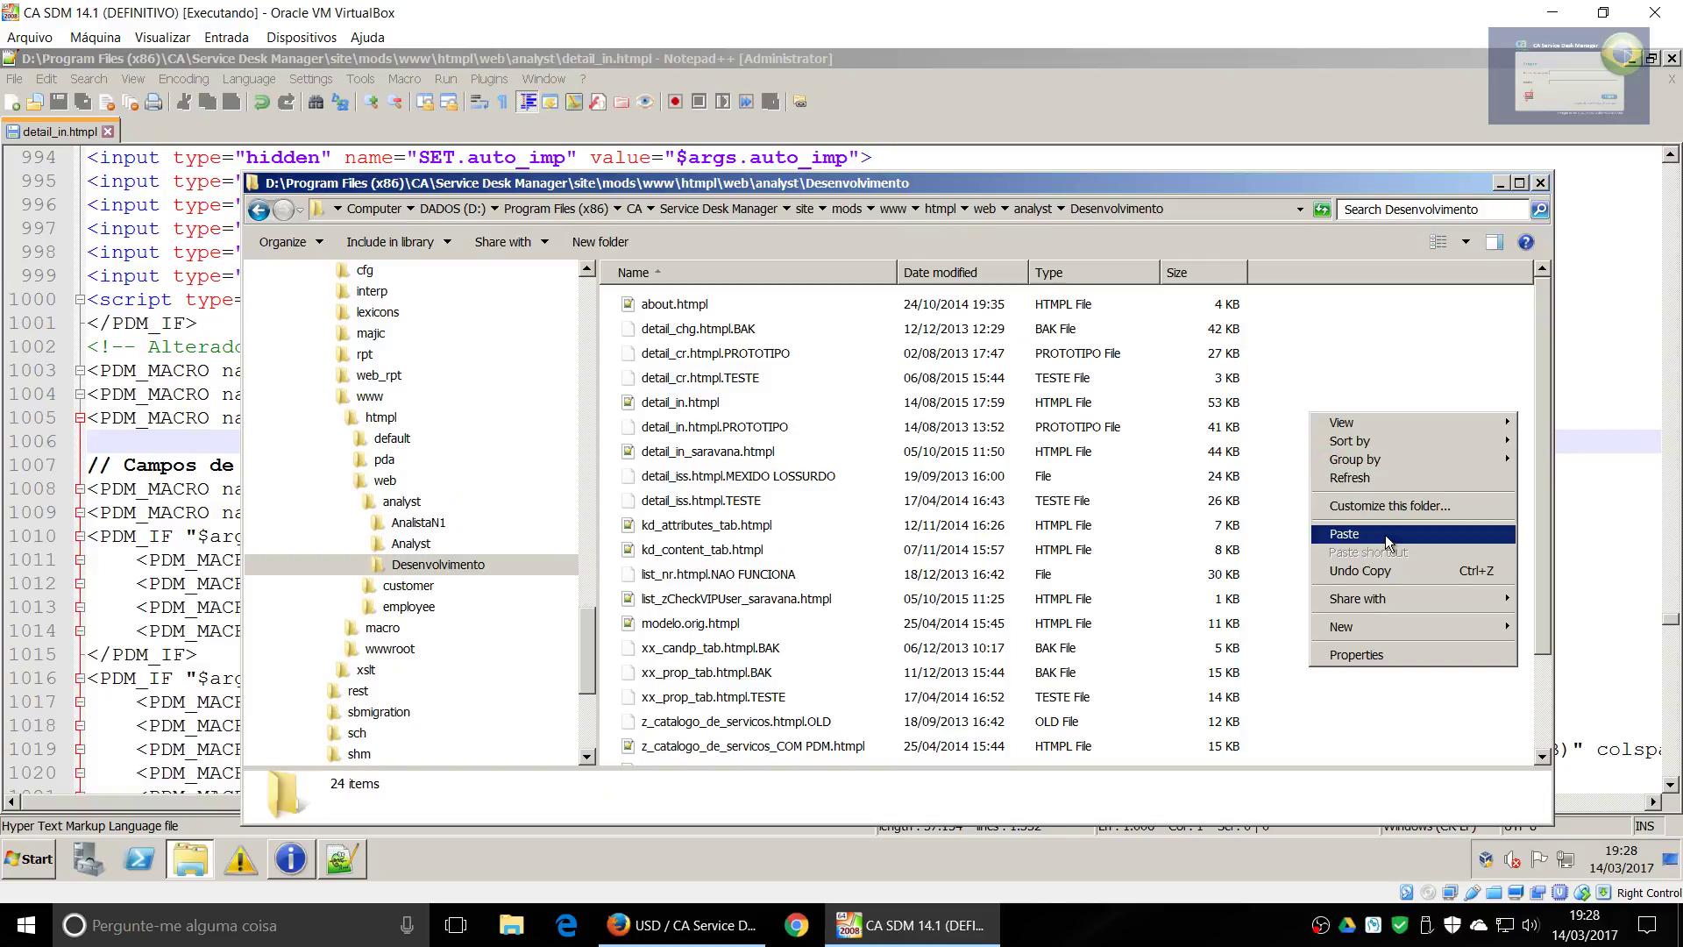
{"action": "left_click", "coordinate": [1386, 533]}
{"action": "left_click", "coordinate": [756, 364]}
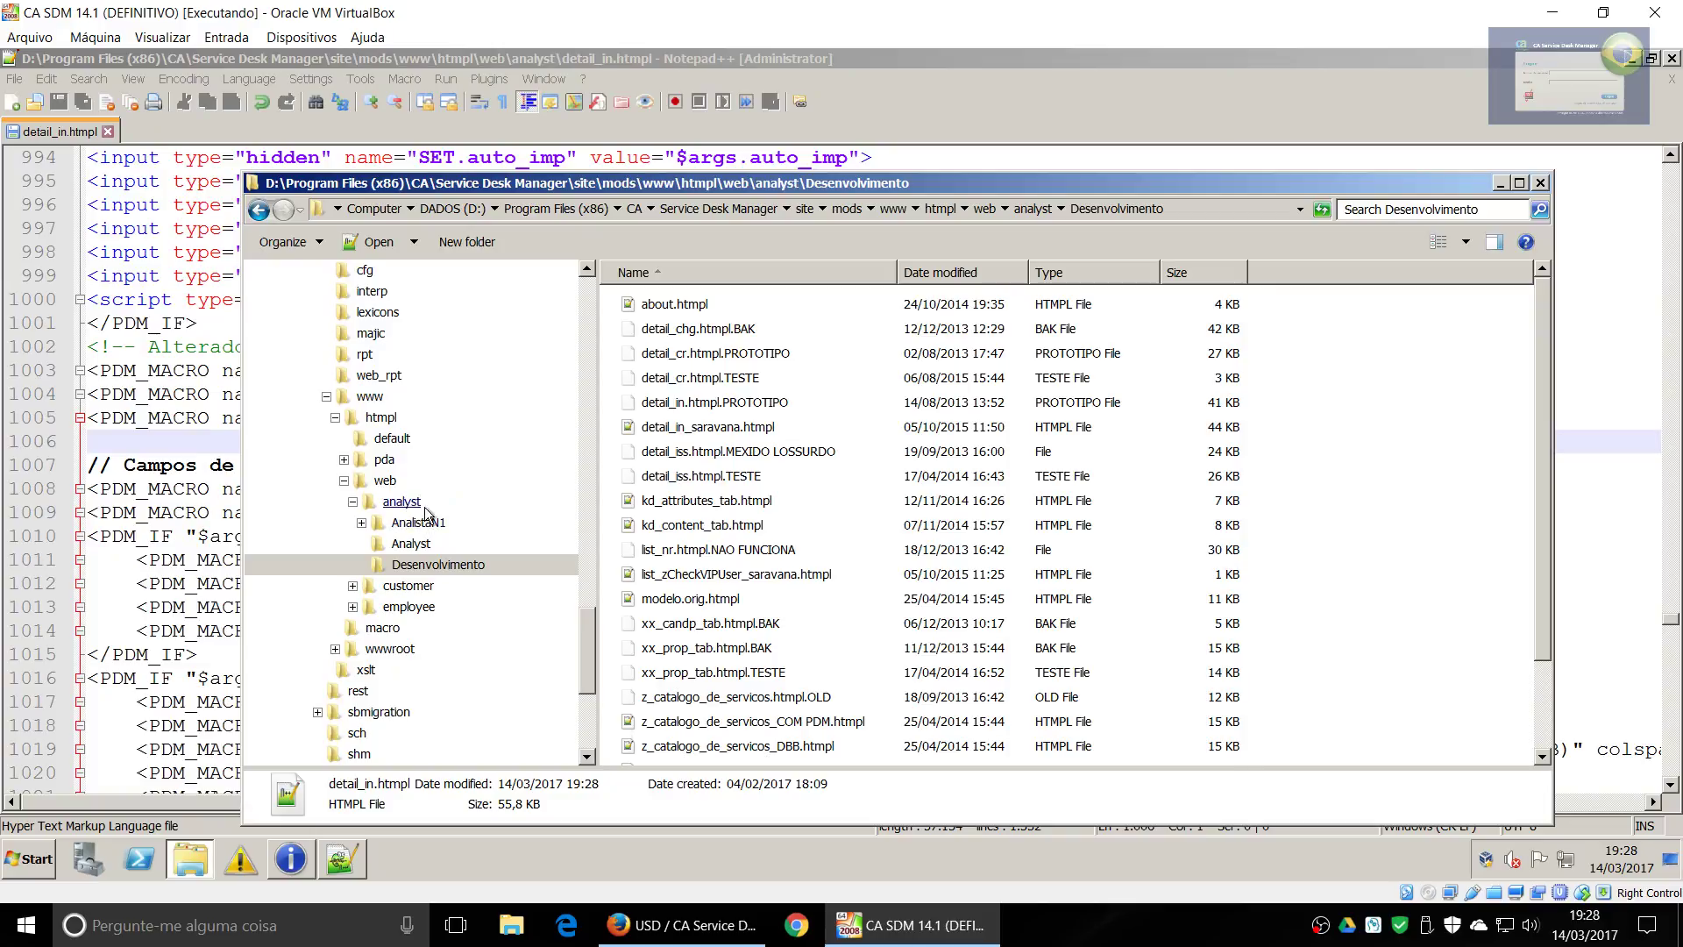
Switch to Service Desk Manager in Firefox, bring up a new incident form as Administrador DBB, and close it
{"action": "left_click", "coordinate": [682, 925]}
{"action": "left_click", "coordinate": [1444, 138]}
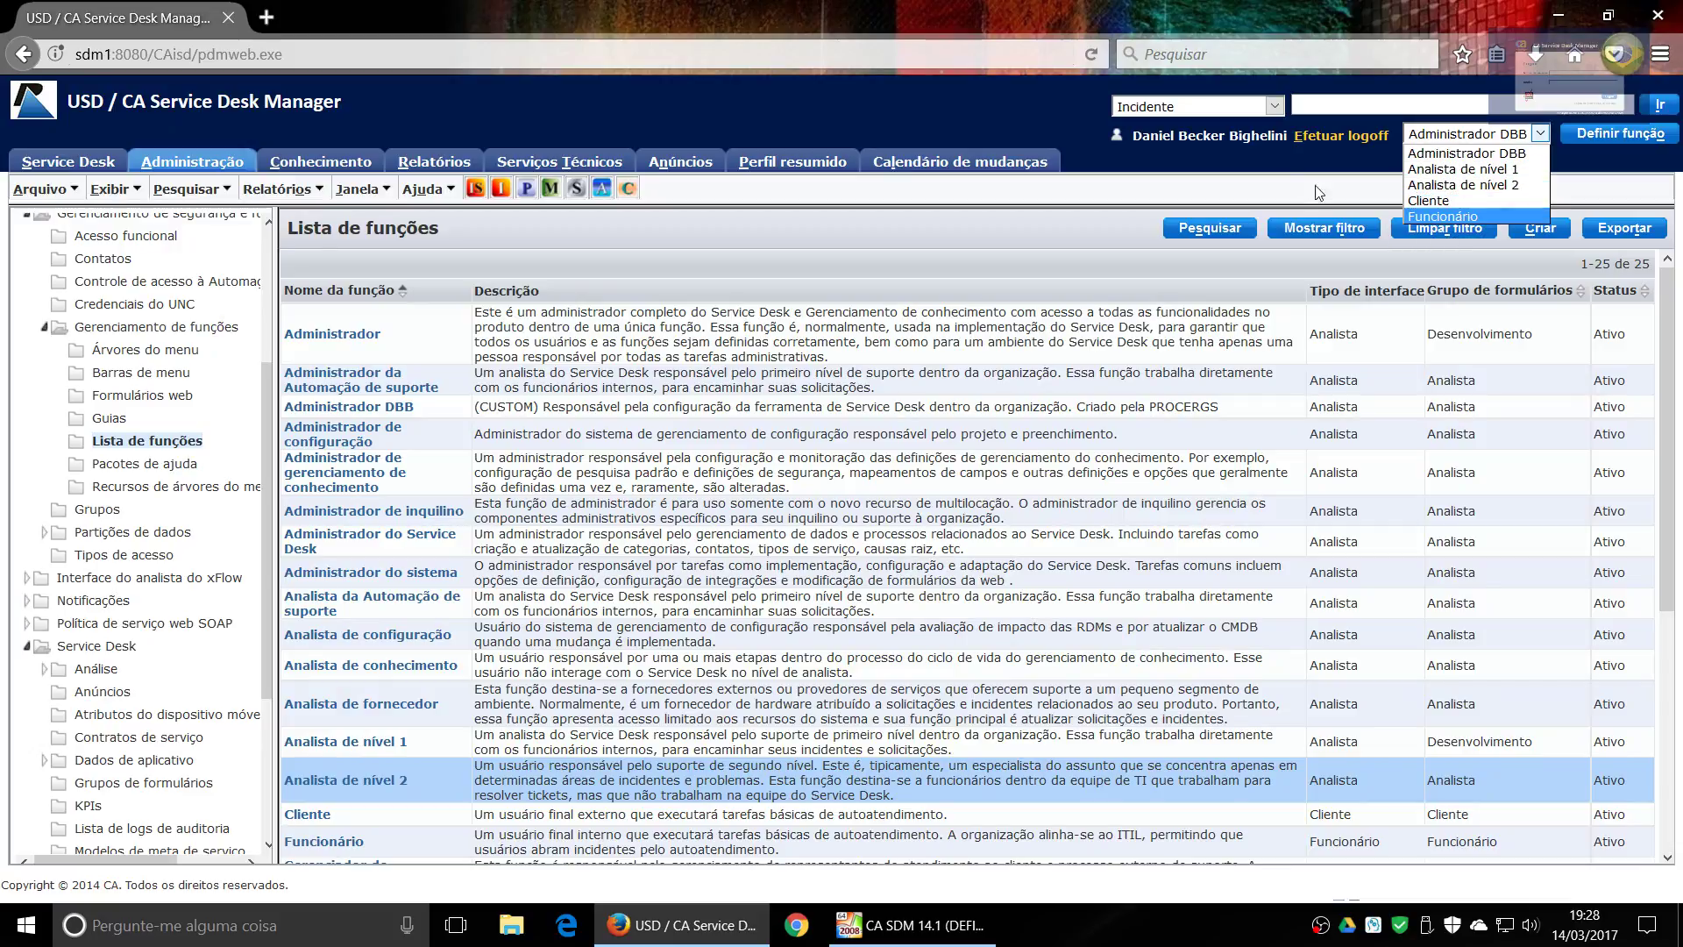
{"action": "left_click", "coordinate": [1262, 176]}
{"action": "left_click", "coordinate": [912, 925]}
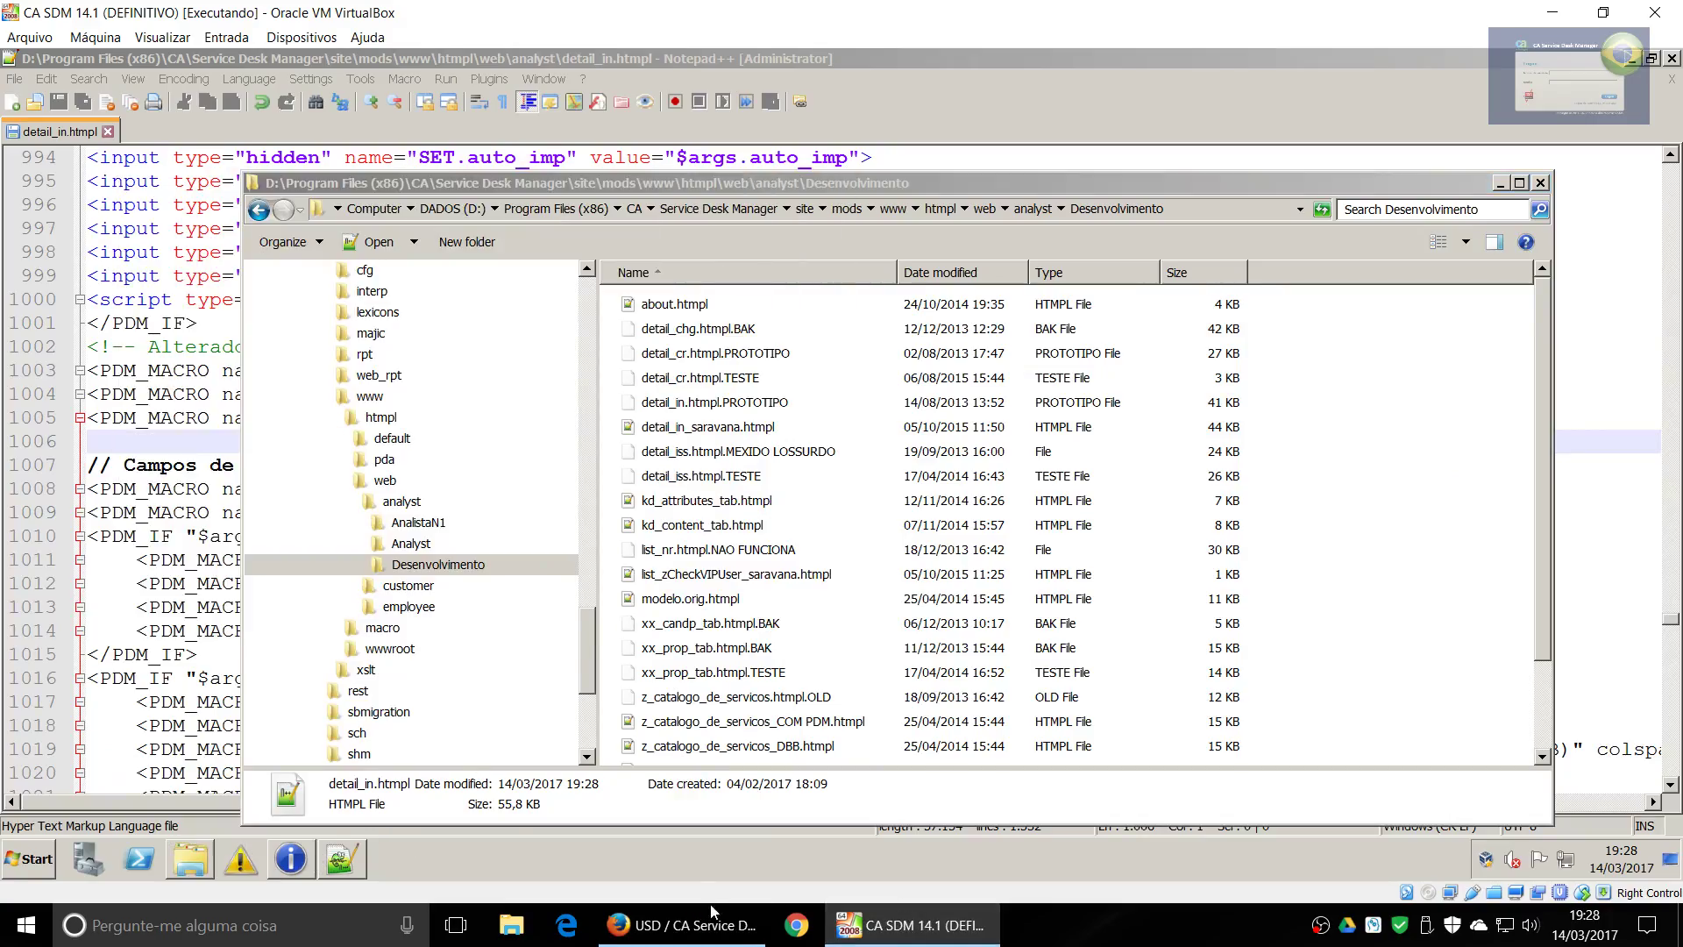
{"action": "left_click", "coordinate": [679, 925]}
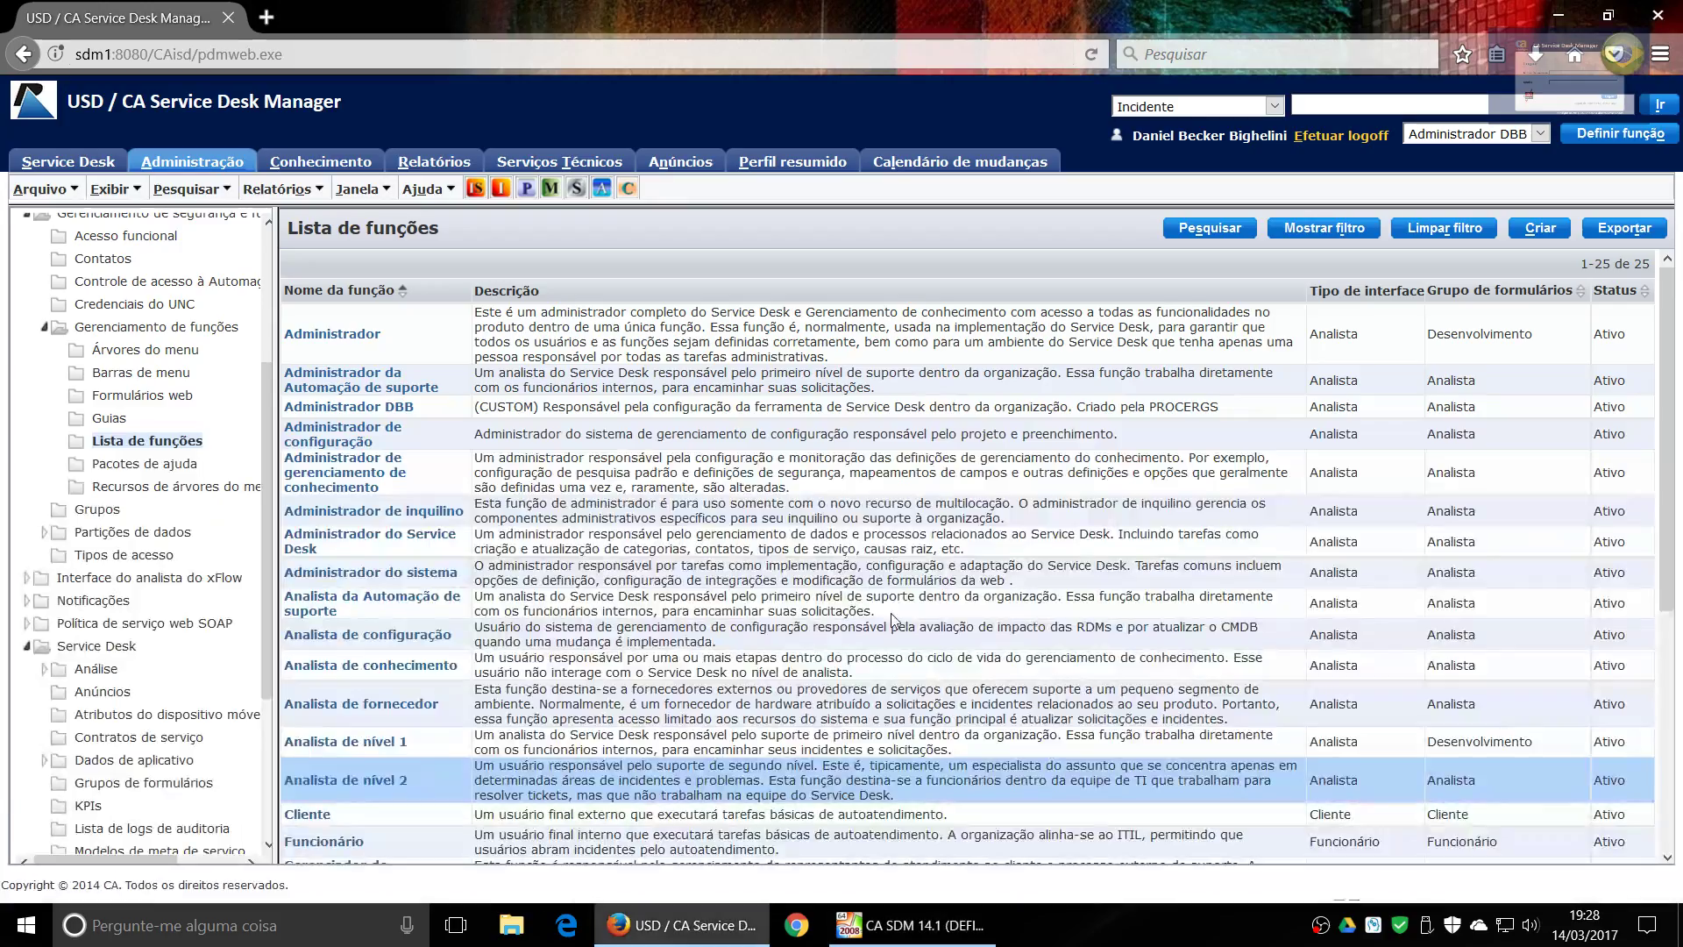
{"action": "left_click", "coordinate": [500, 188]}
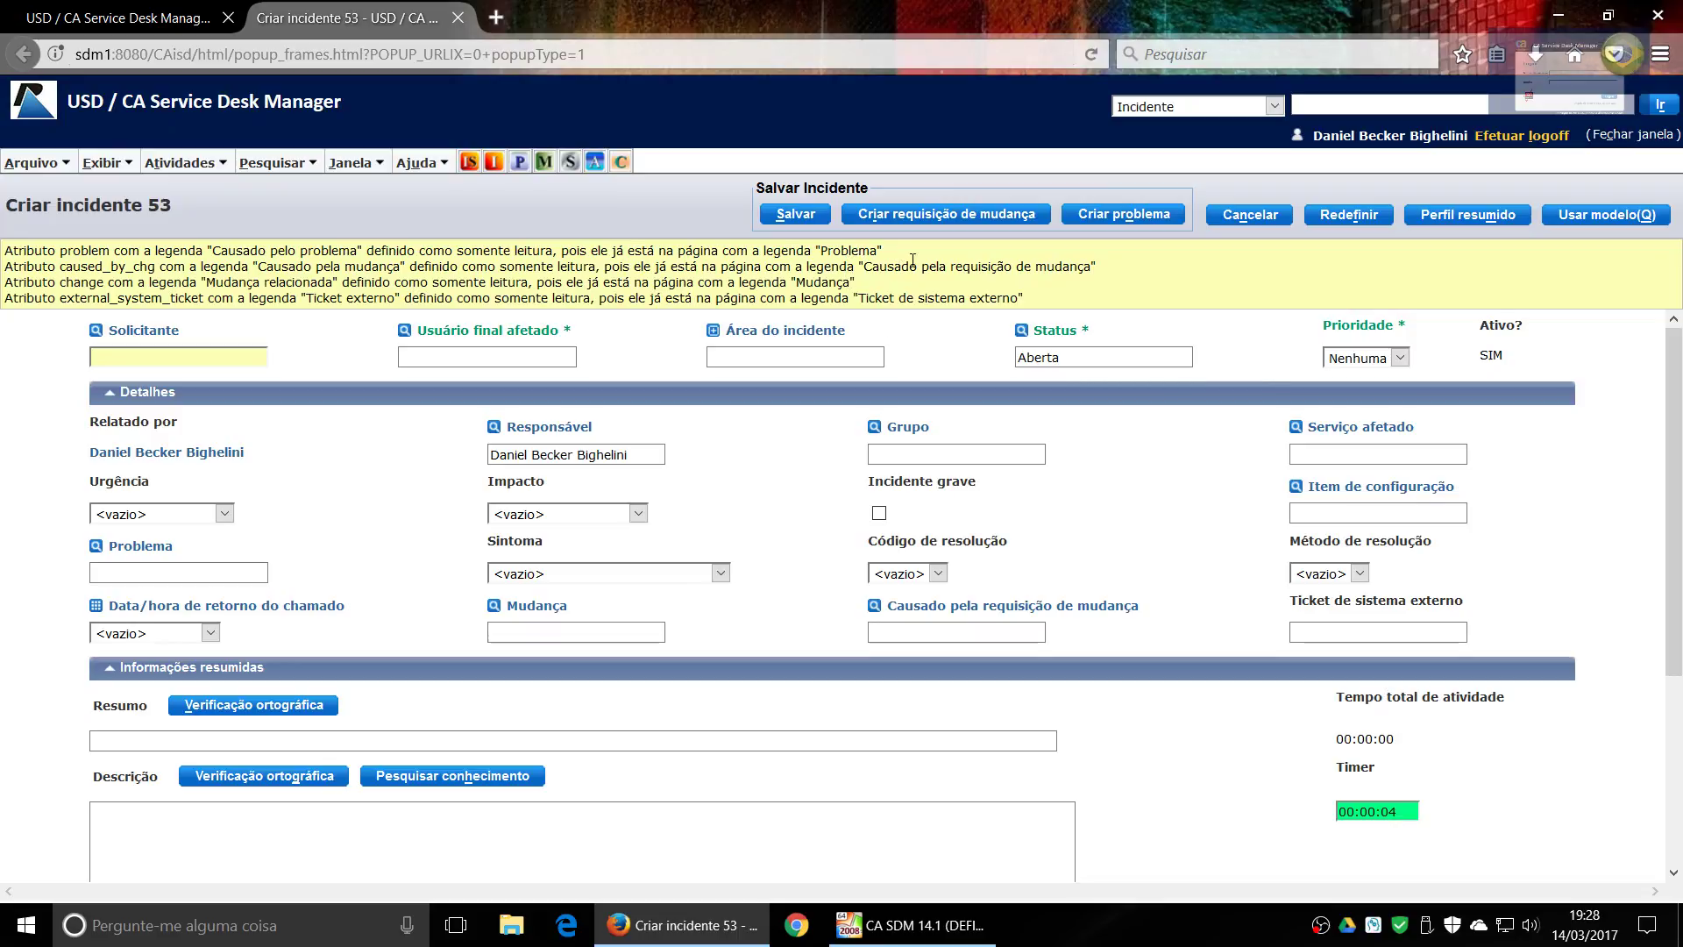
{"action": "left_click", "coordinate": [458, 17]}
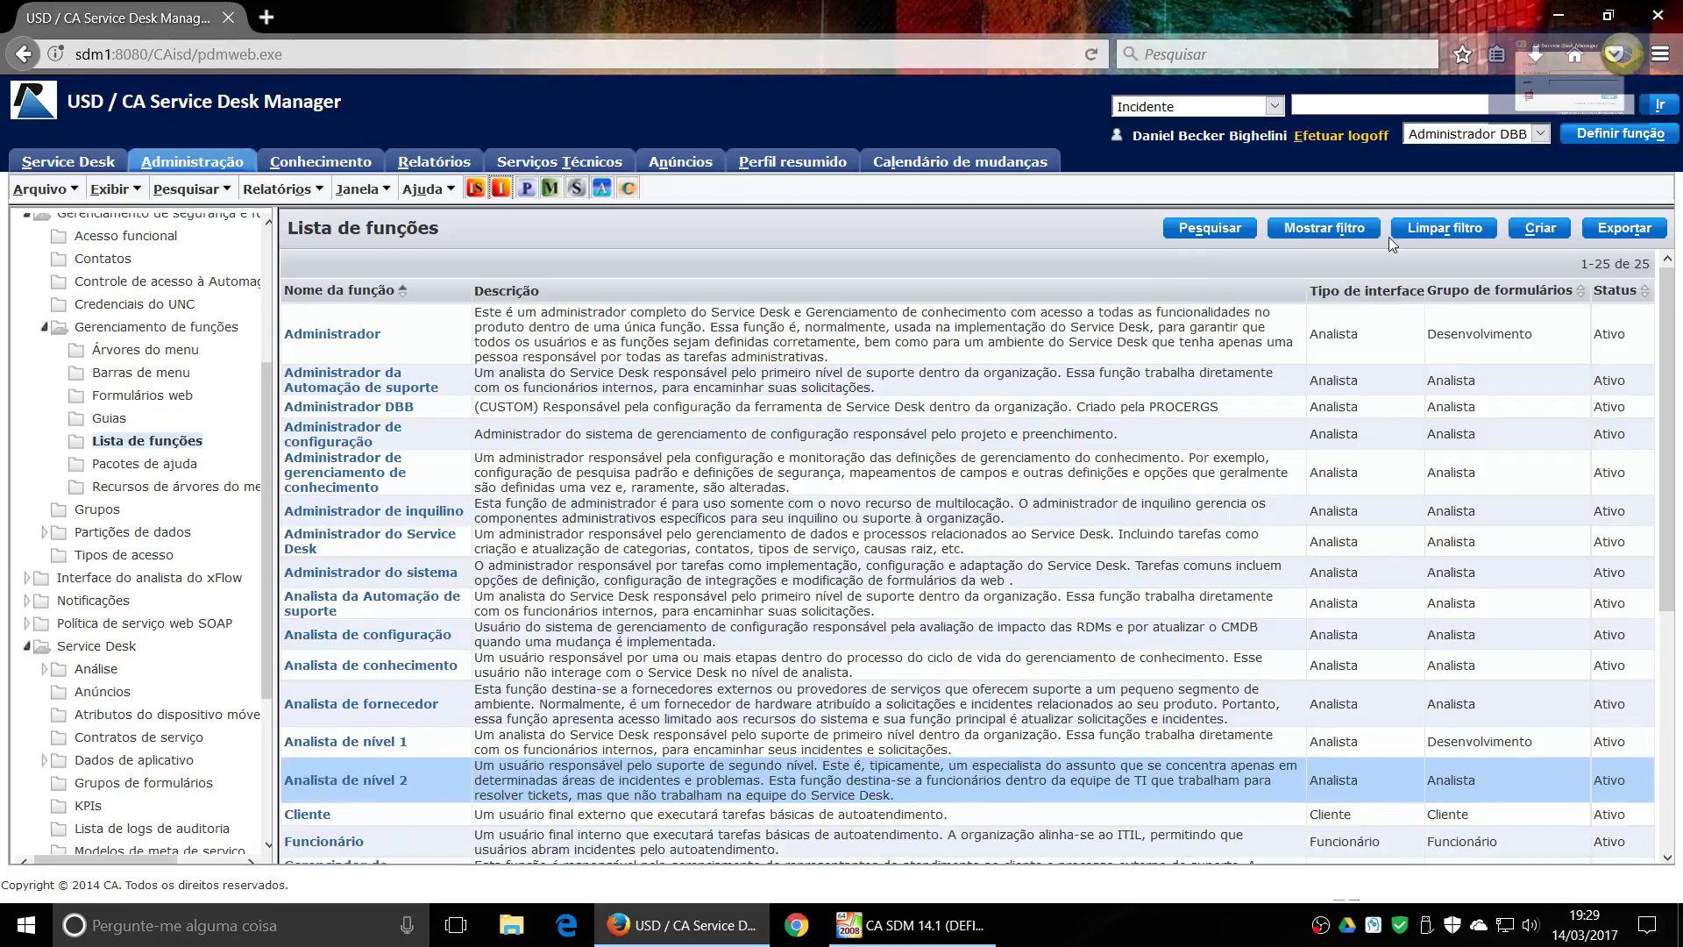
Set the active role to Analista de nível 1, bring up a new incident form, and close it
{"action": "left_click", "coordinate": [1459, 135]}
{"action": "left_click", "coordinate": [1462, 169]}
{"action": "left_click", "coordinate": [1621, 134]}
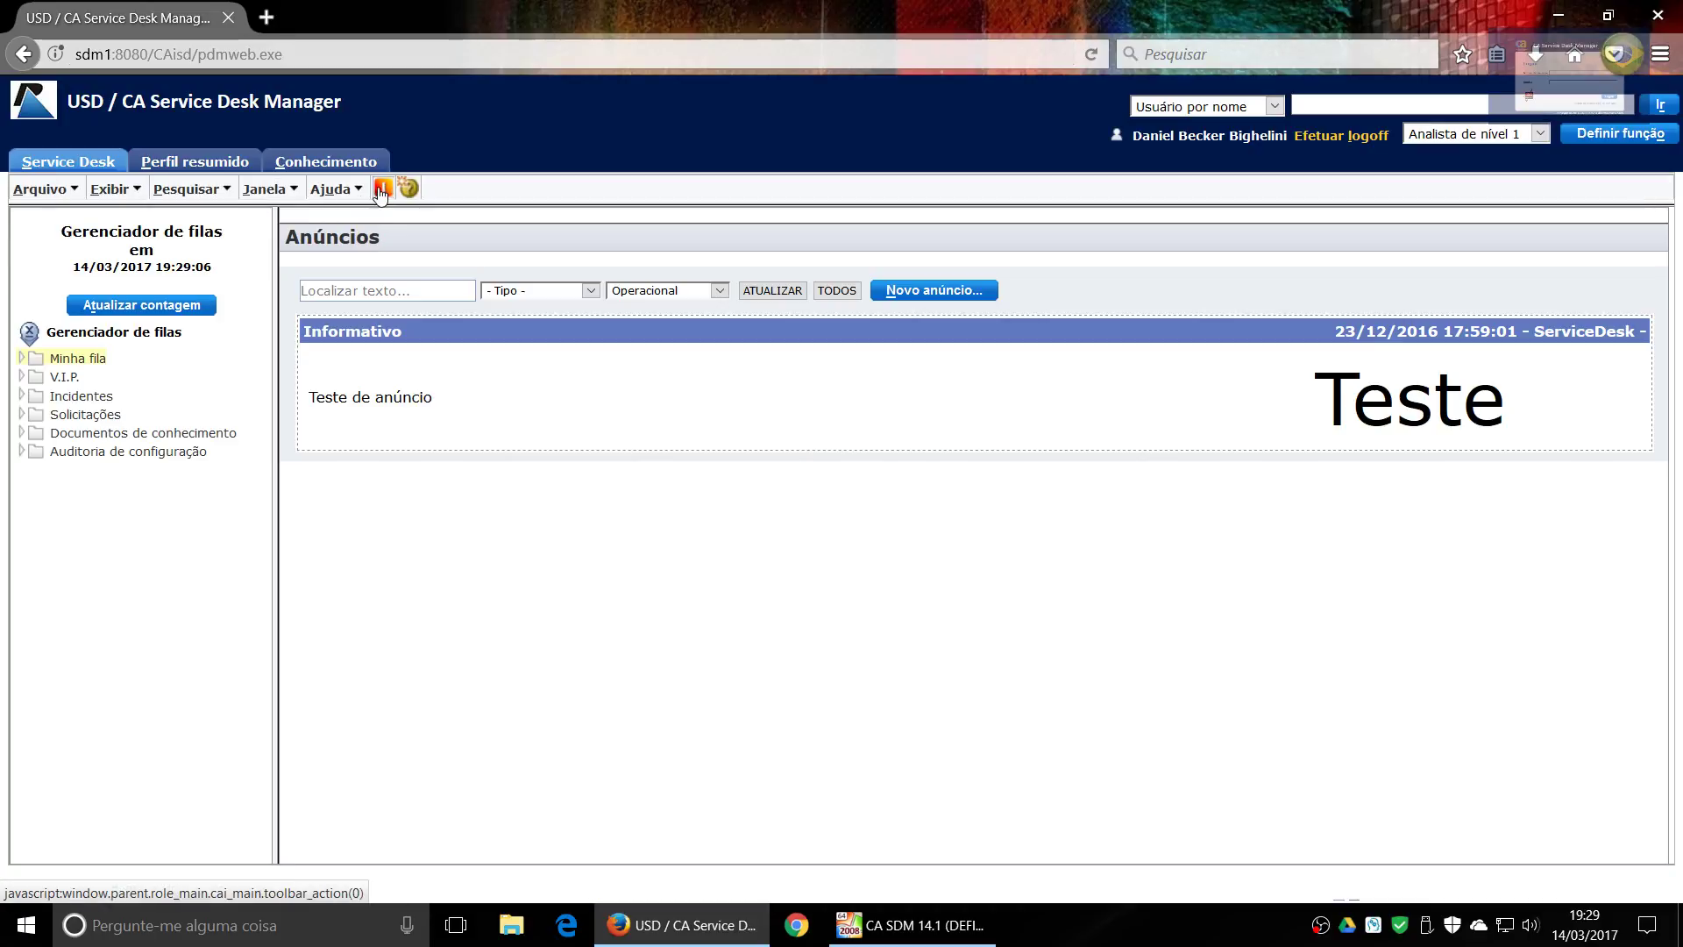
{"action": "left_click", "coordinate": [382, 189]}
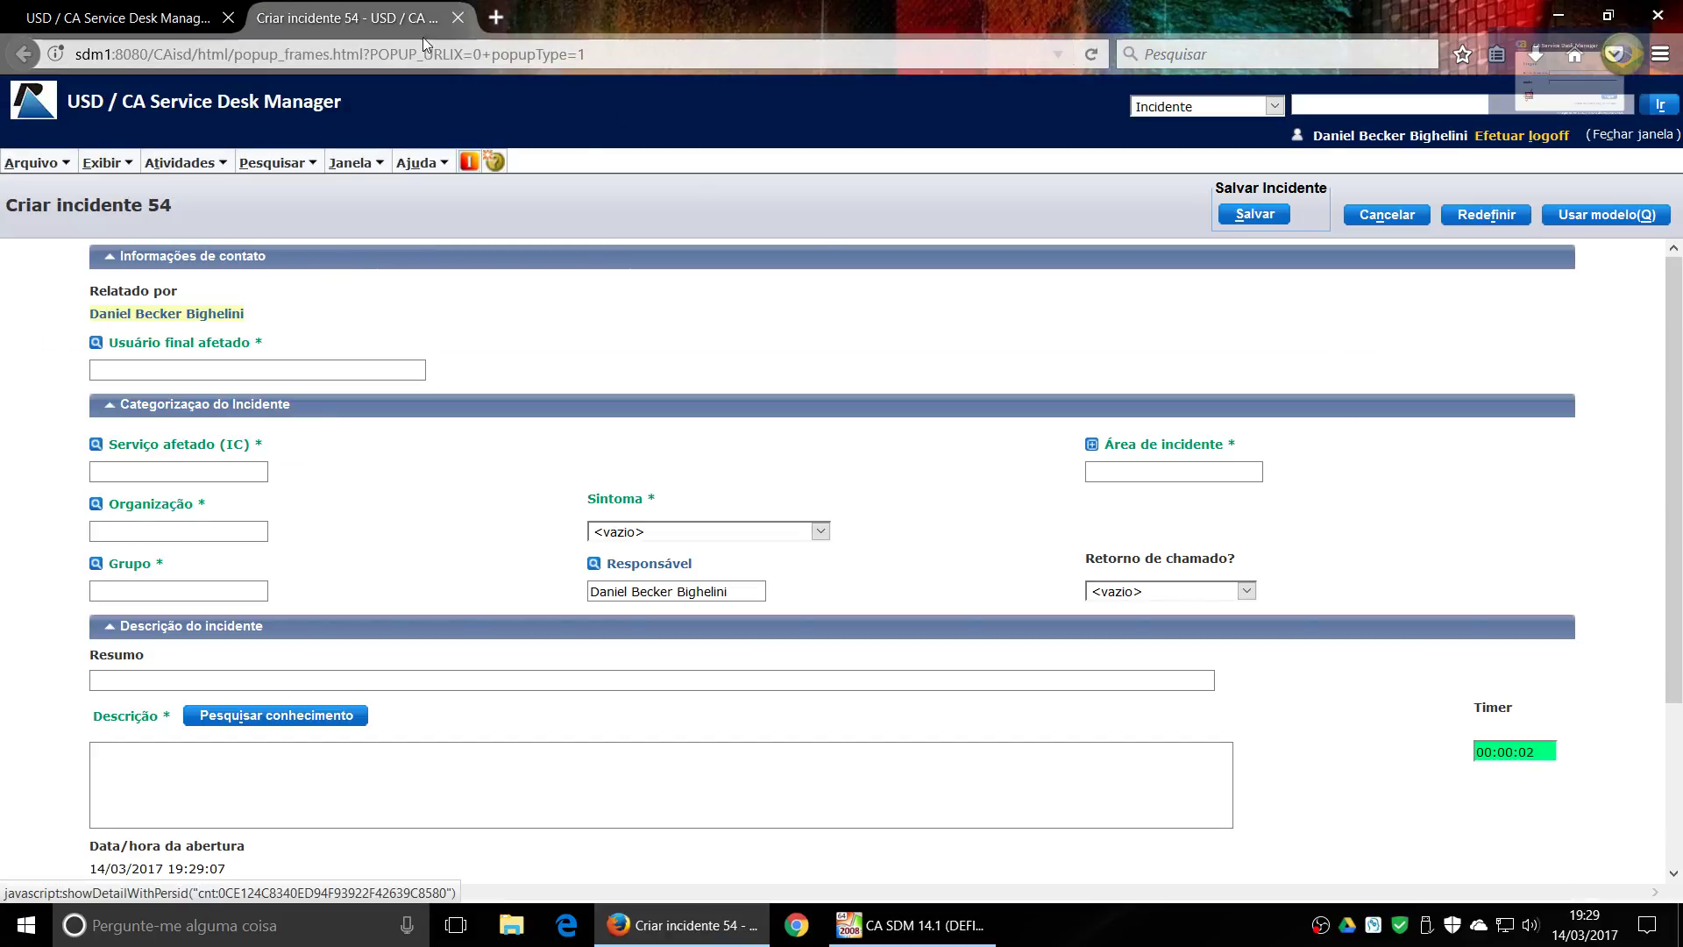
{"action": "left_click", "coordinate": [458, 18]}
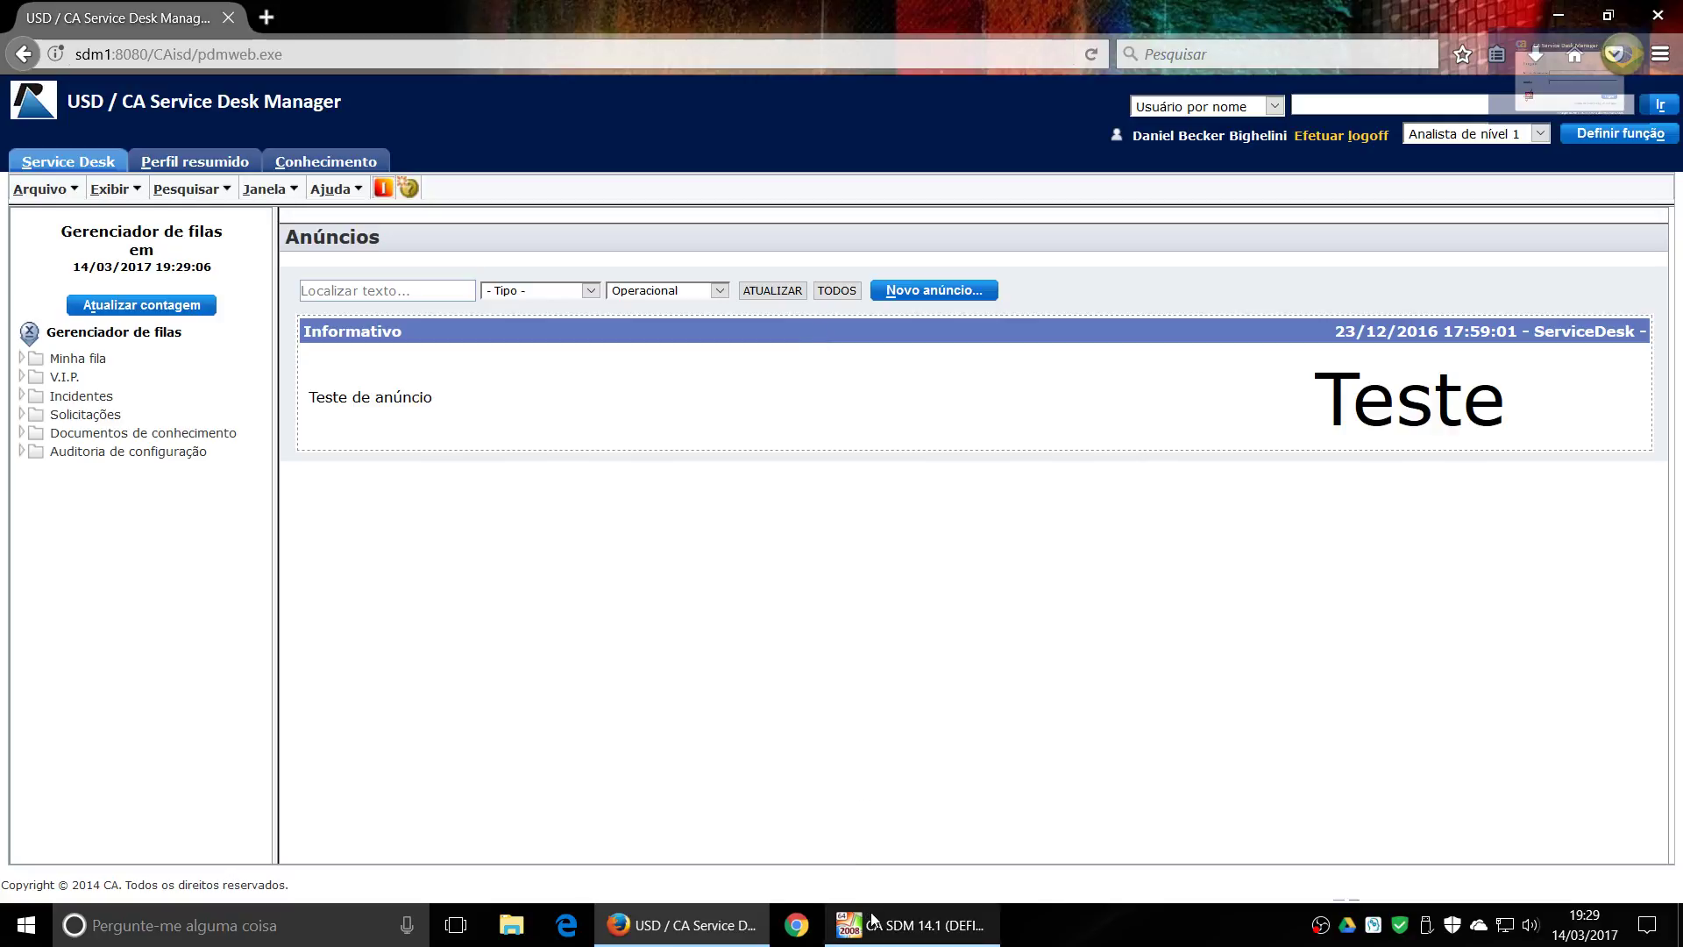
{"action": "mouse_move", "coordinate": [874, 917]}
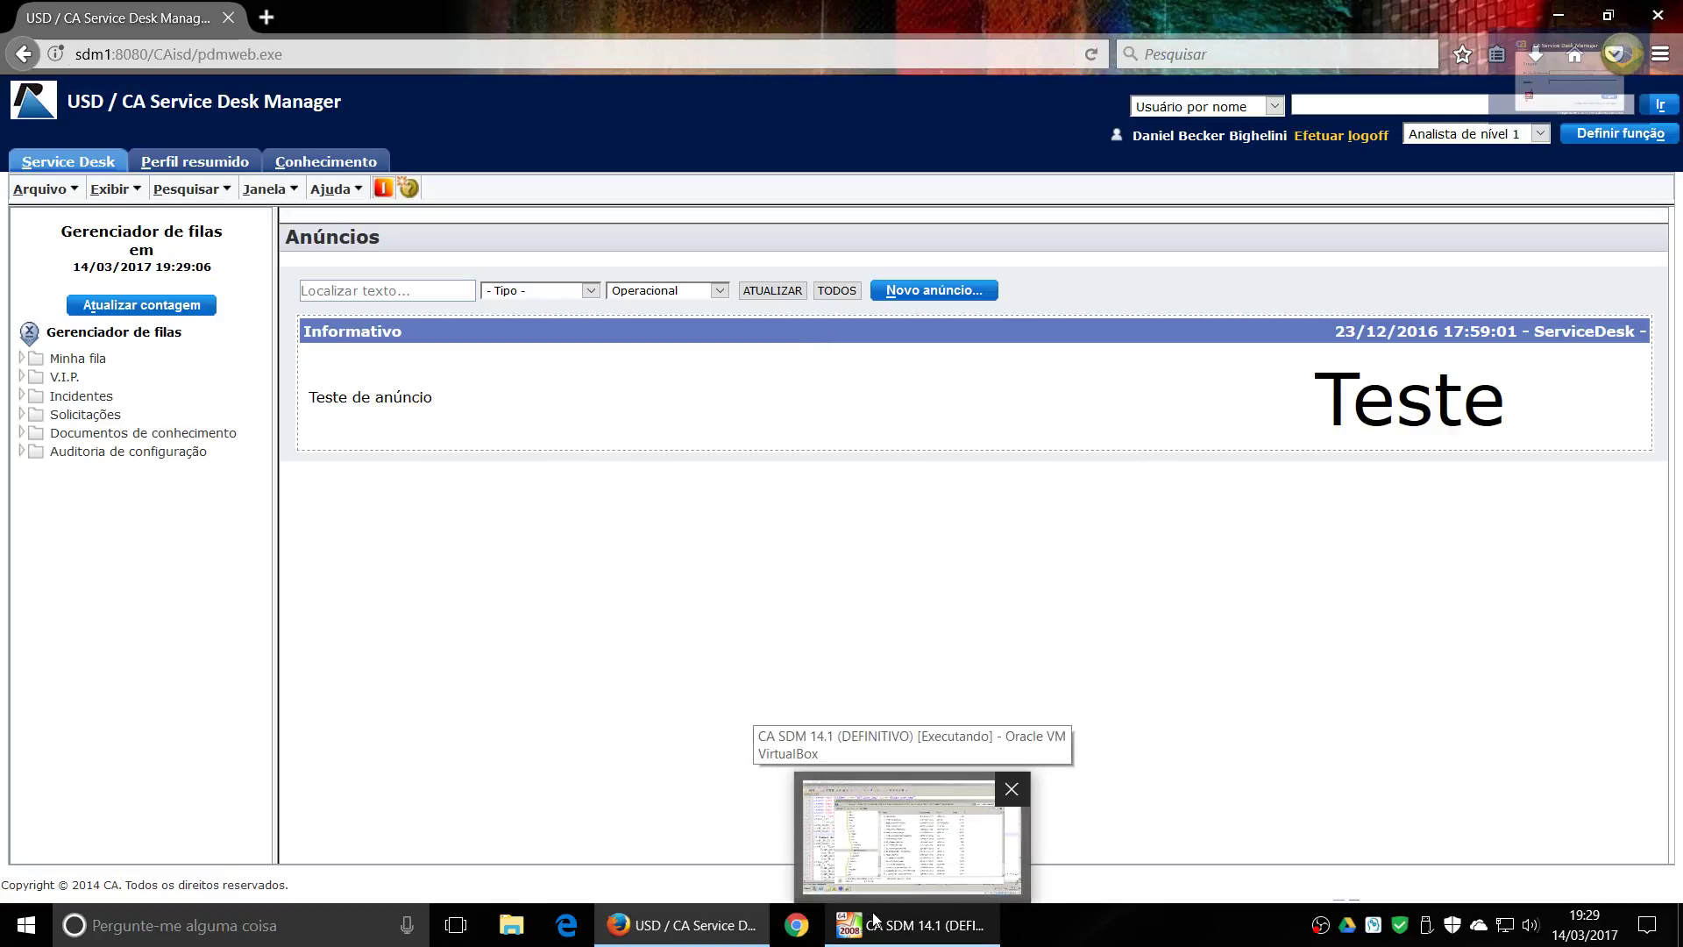
{"action": "left_click", "coordinate": [1473, 133]}
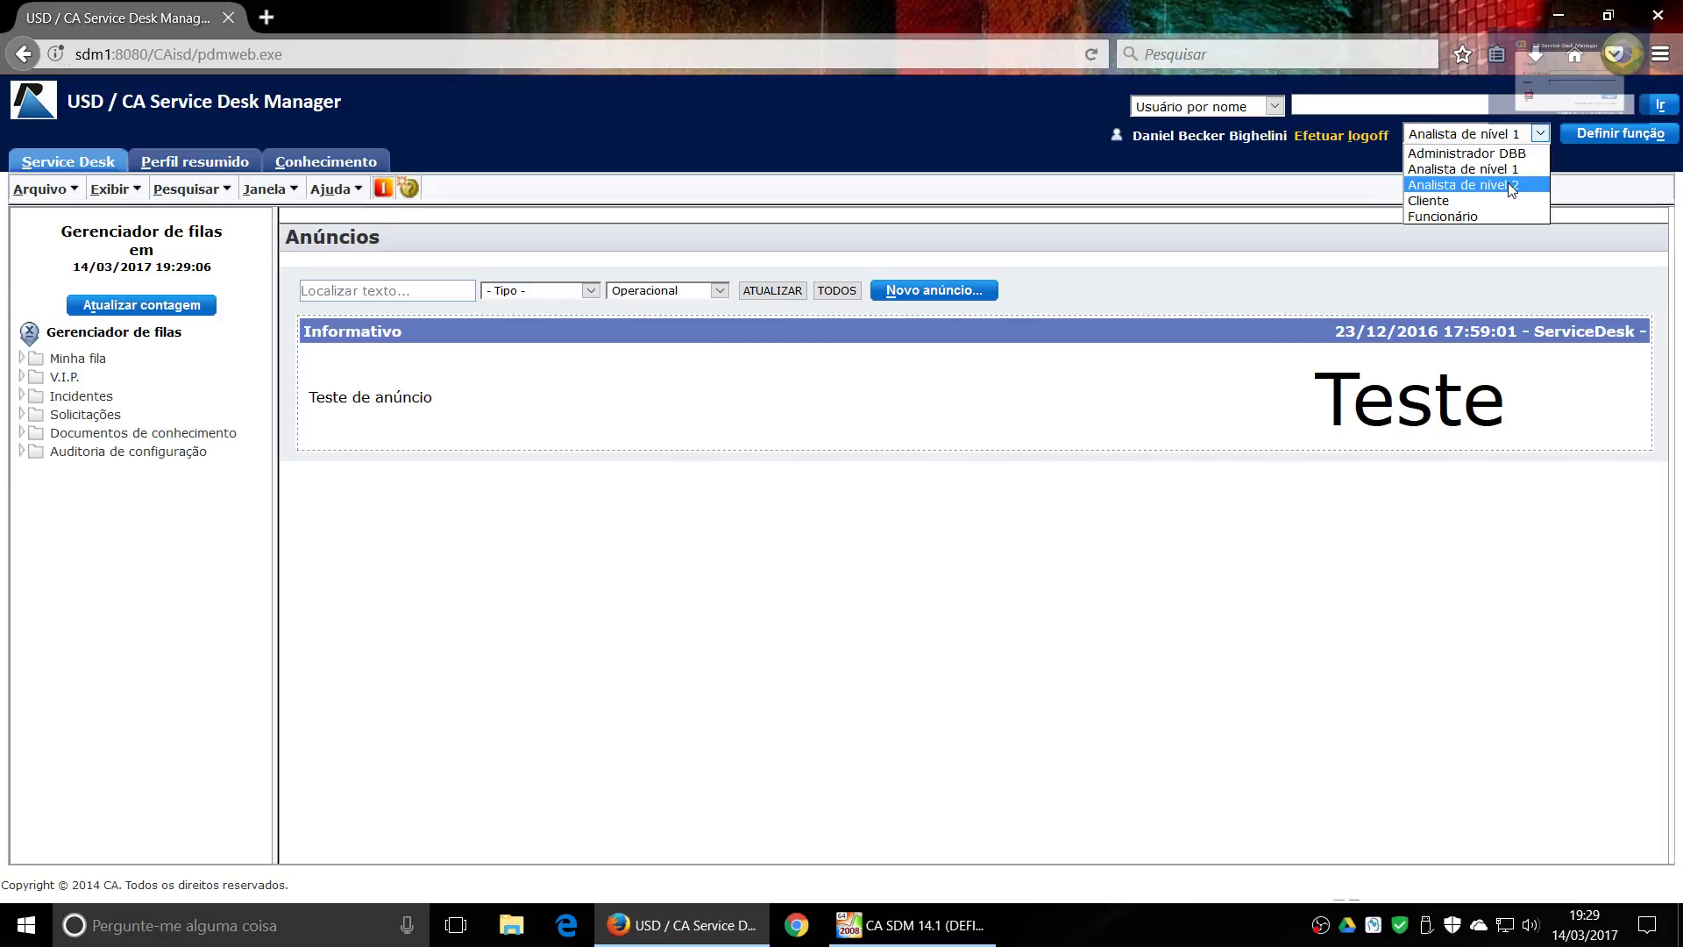
{"action": "left_click", "coordinate": [1173, 152]}
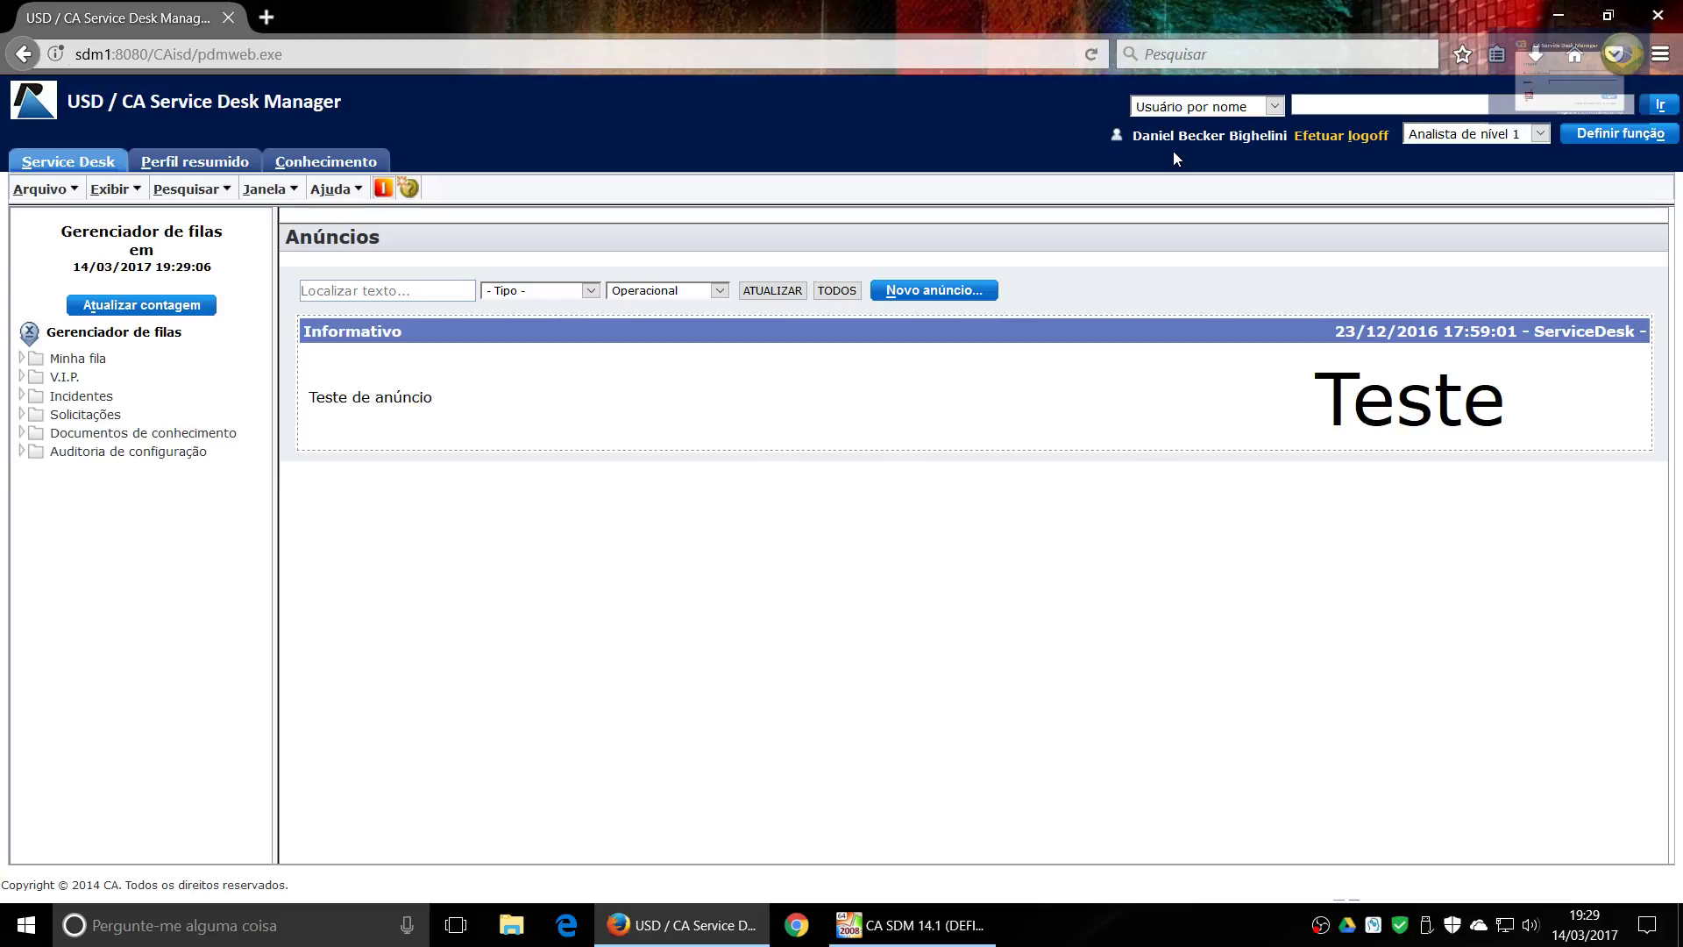
Switch to the virtual machine, open cmdb_detail.htmpl from the analyst folder, and drop the missing detail_in.htmpl from the editor
{"action": "left_click", "coordinate": [911, 925]}
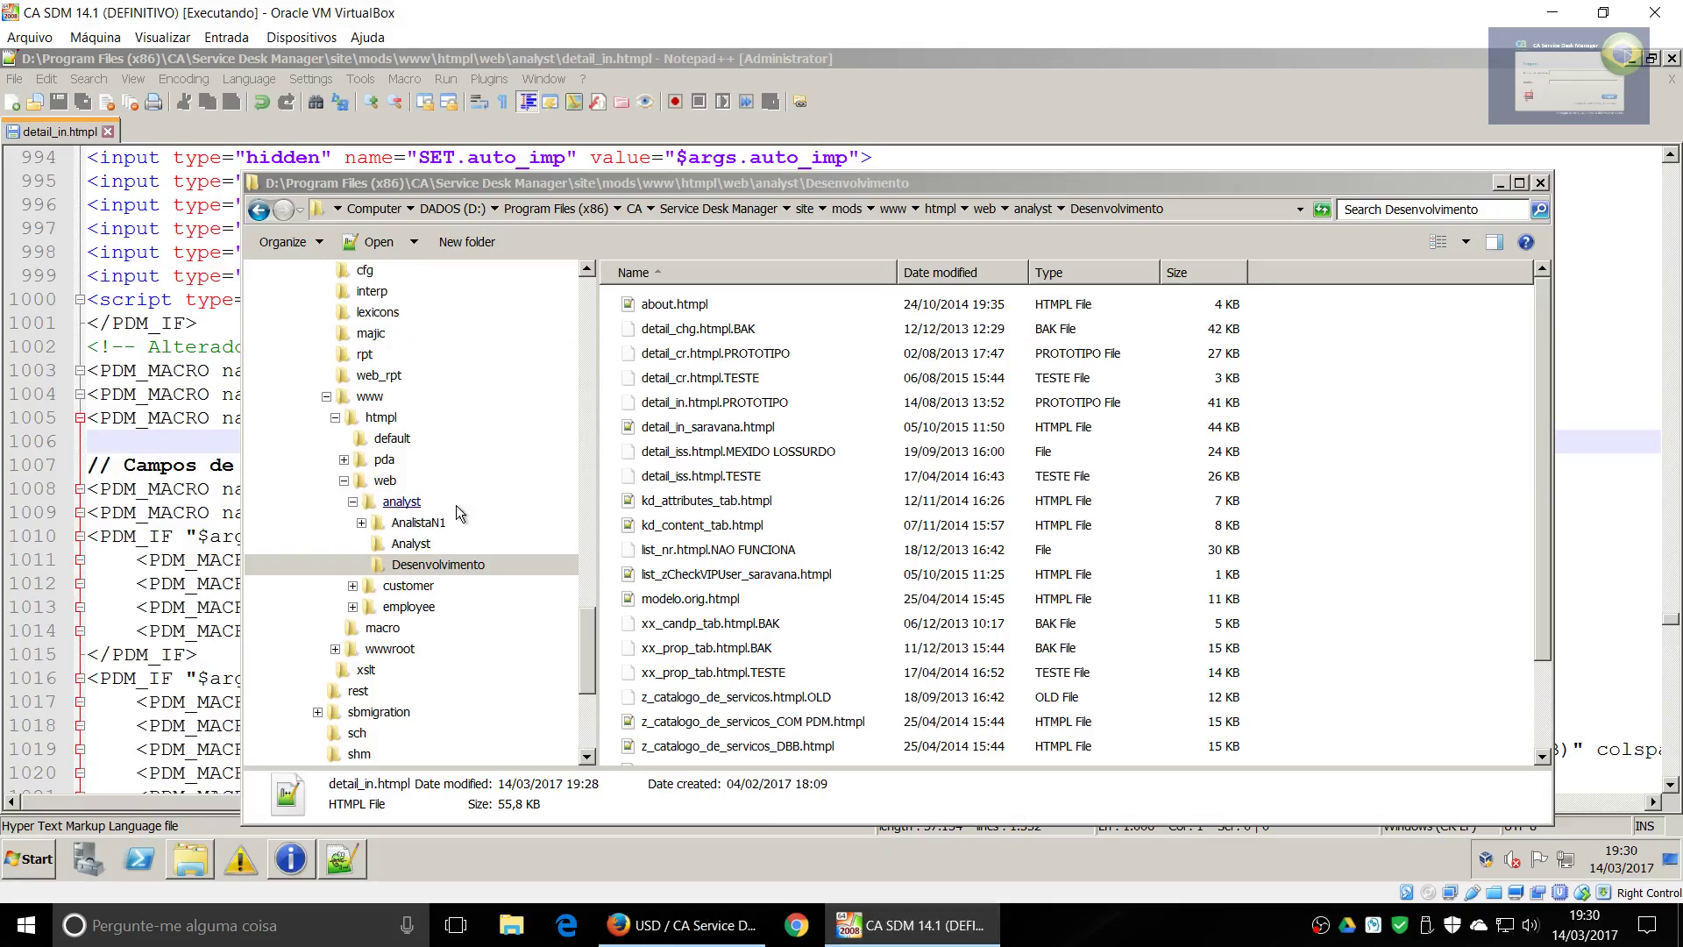
{"action": "left_click", "coordinate": [412, 522]}
{"action": "key", "text": "BackSpace"}
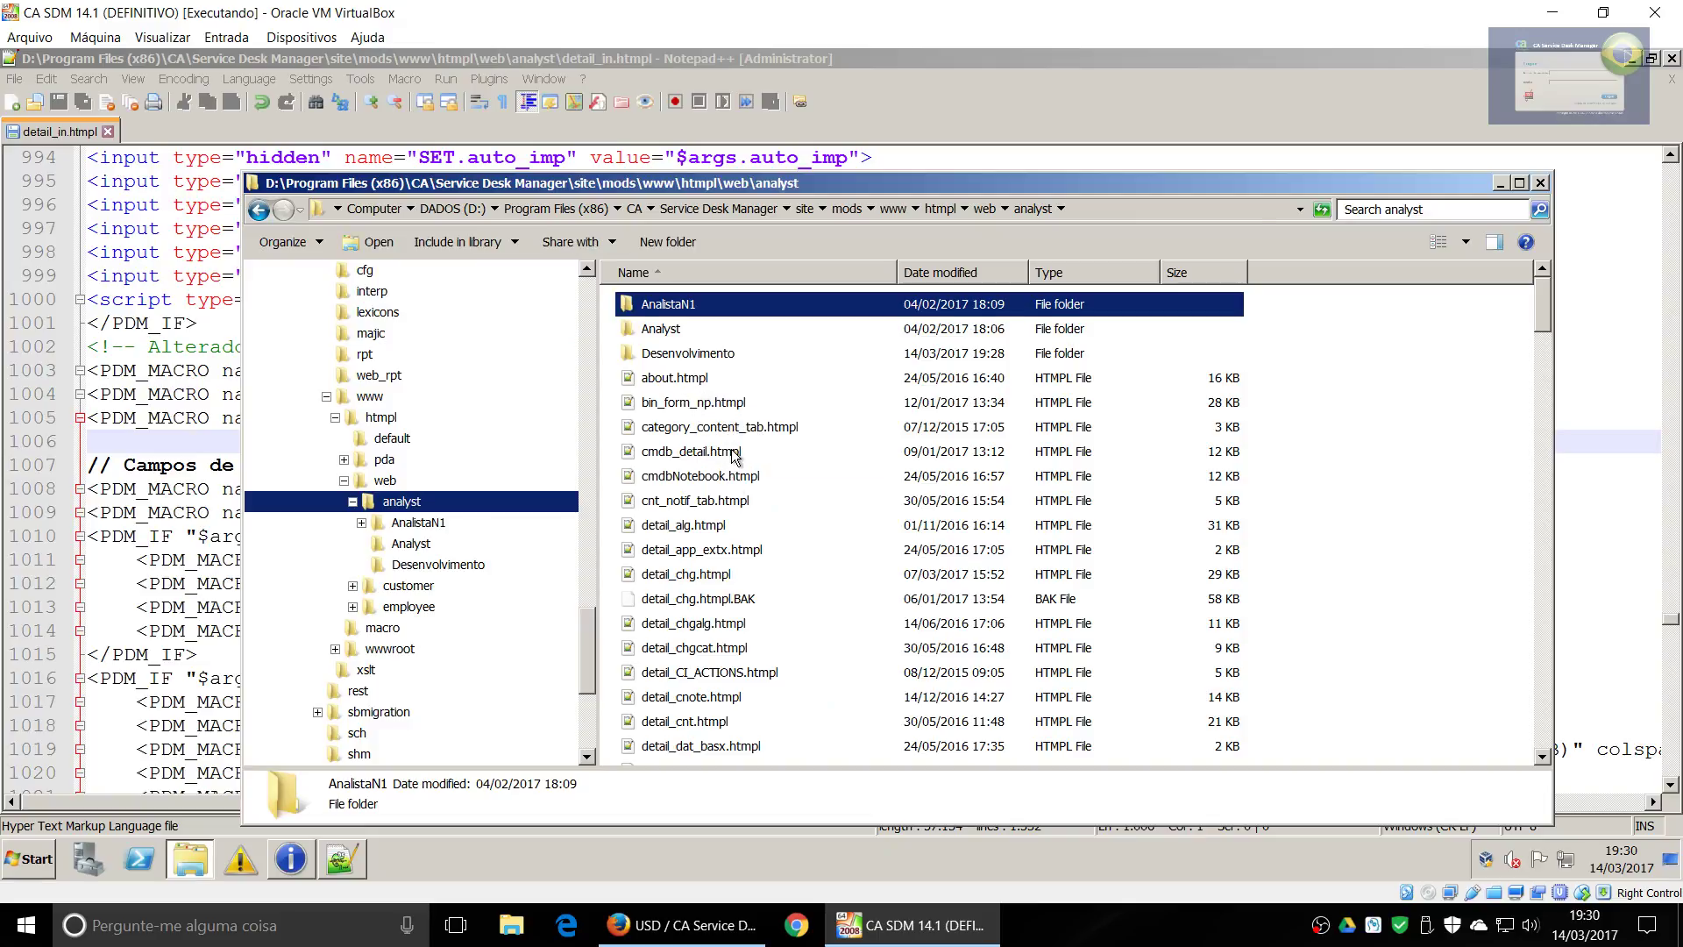
{"action": "double_click", "coordinate": [735, 452]}
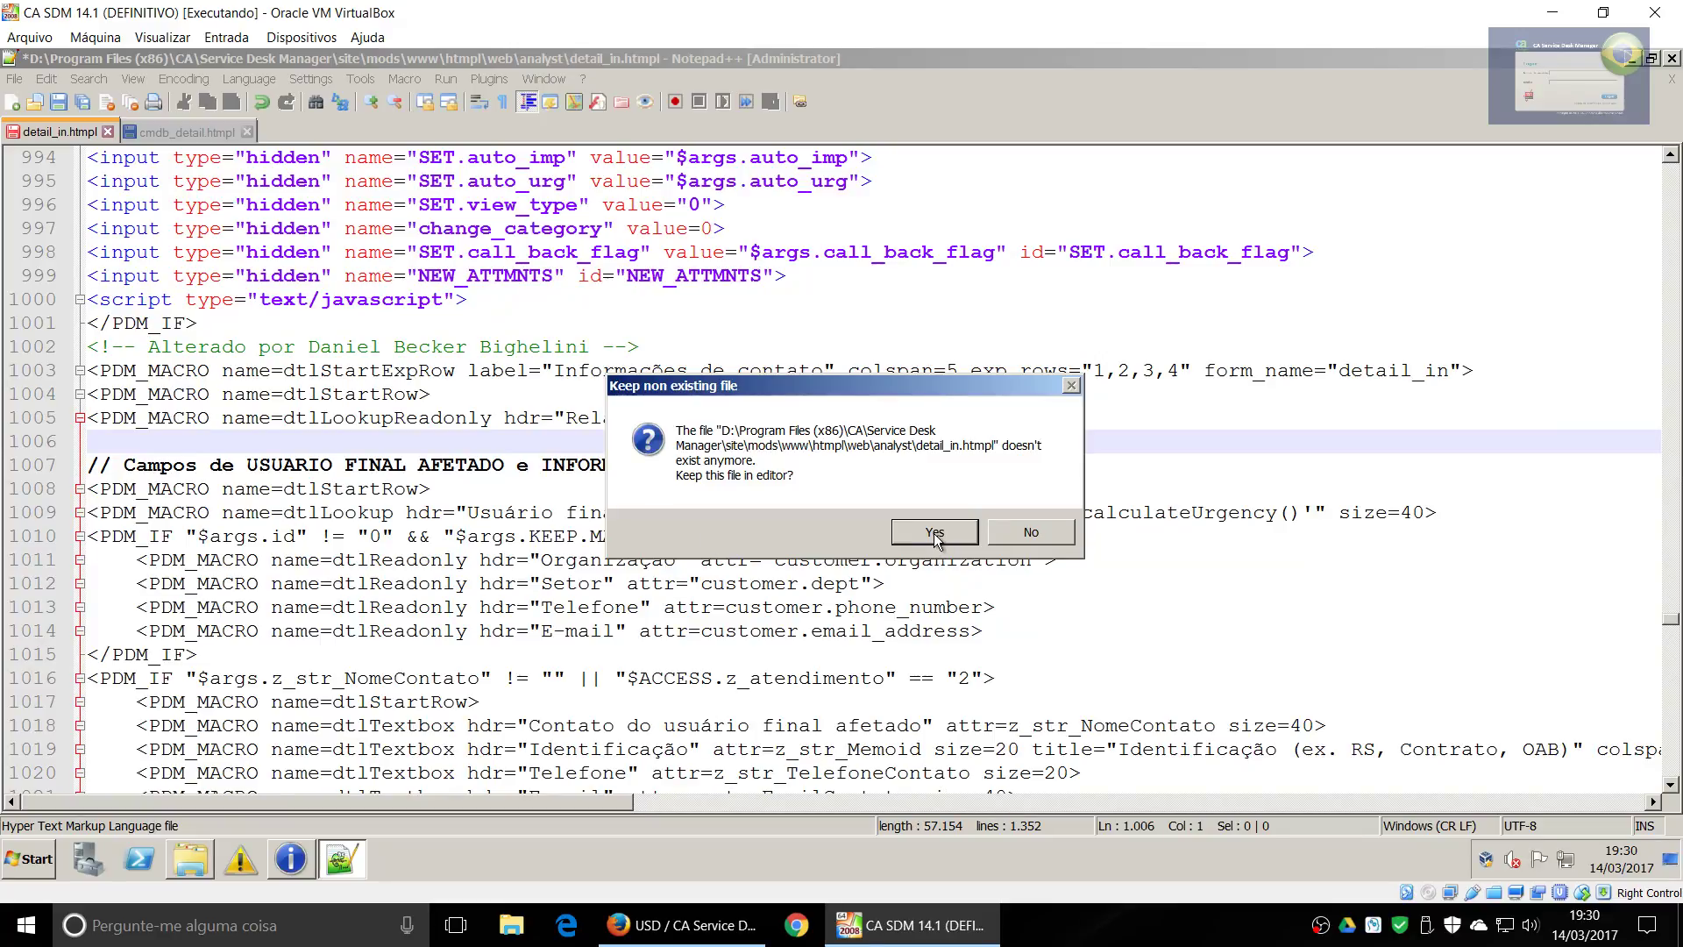
{"action": "left_click", "coordinate": [1031, 539]}
Look through cmdb_detail.htmpl from its end back up to the customized button includes, and close the file and the text editor
{"action": "left_click", "coordinate": [536, 419]}
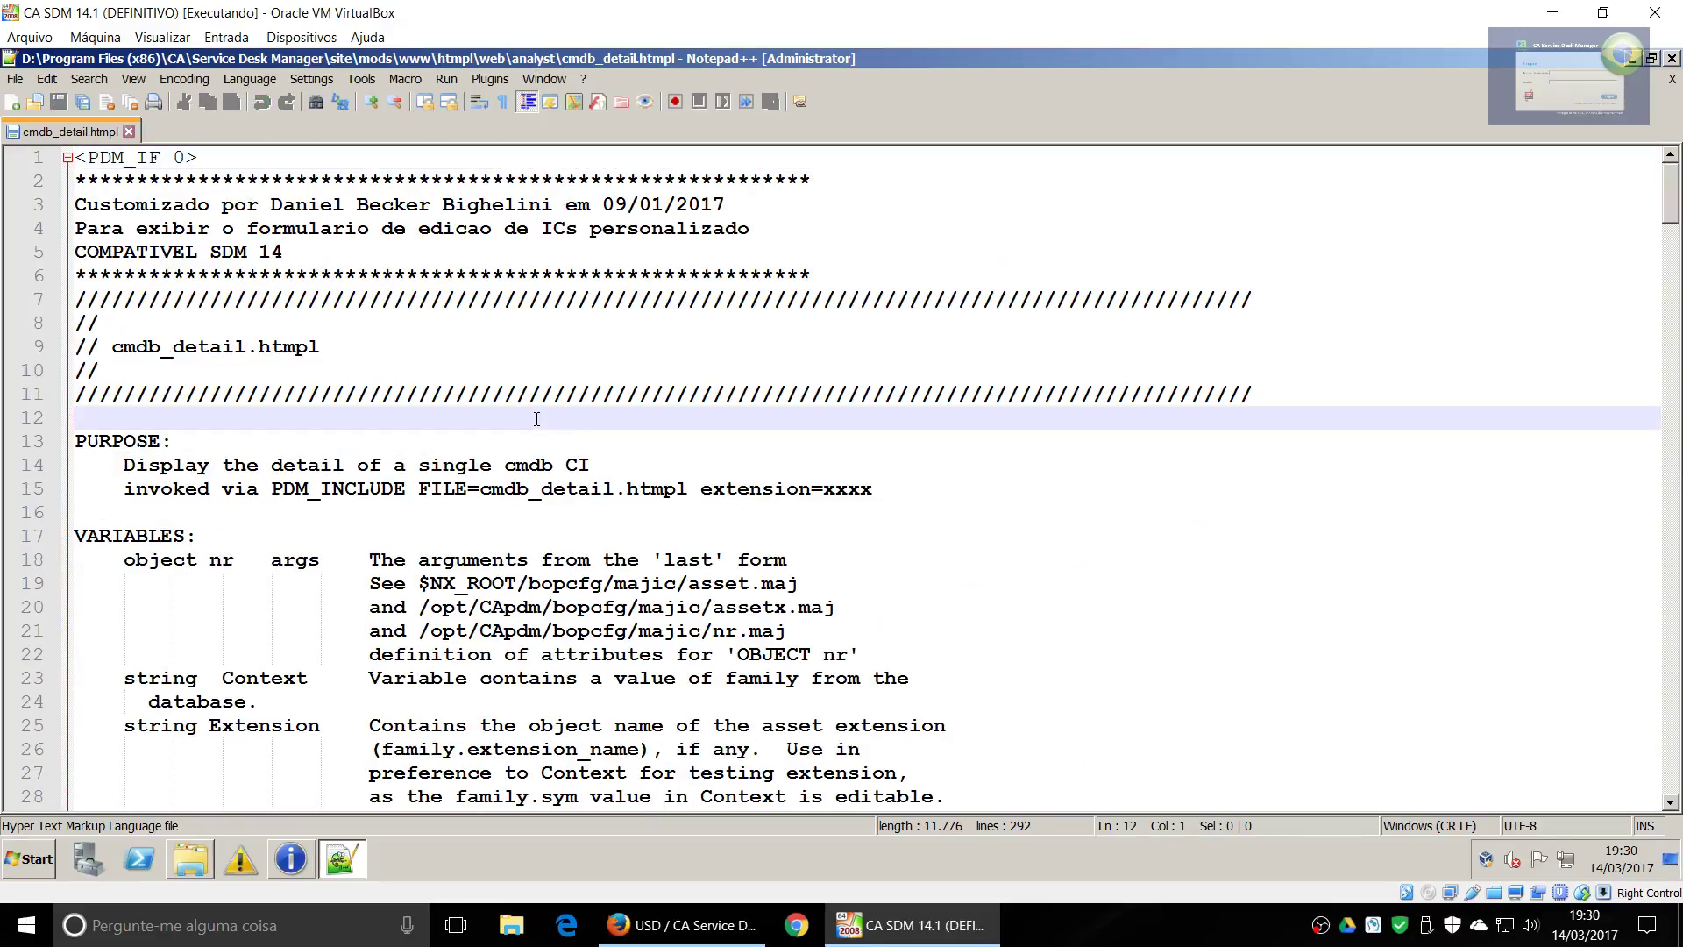
{"action": "key", "text": "ctrl+End"}
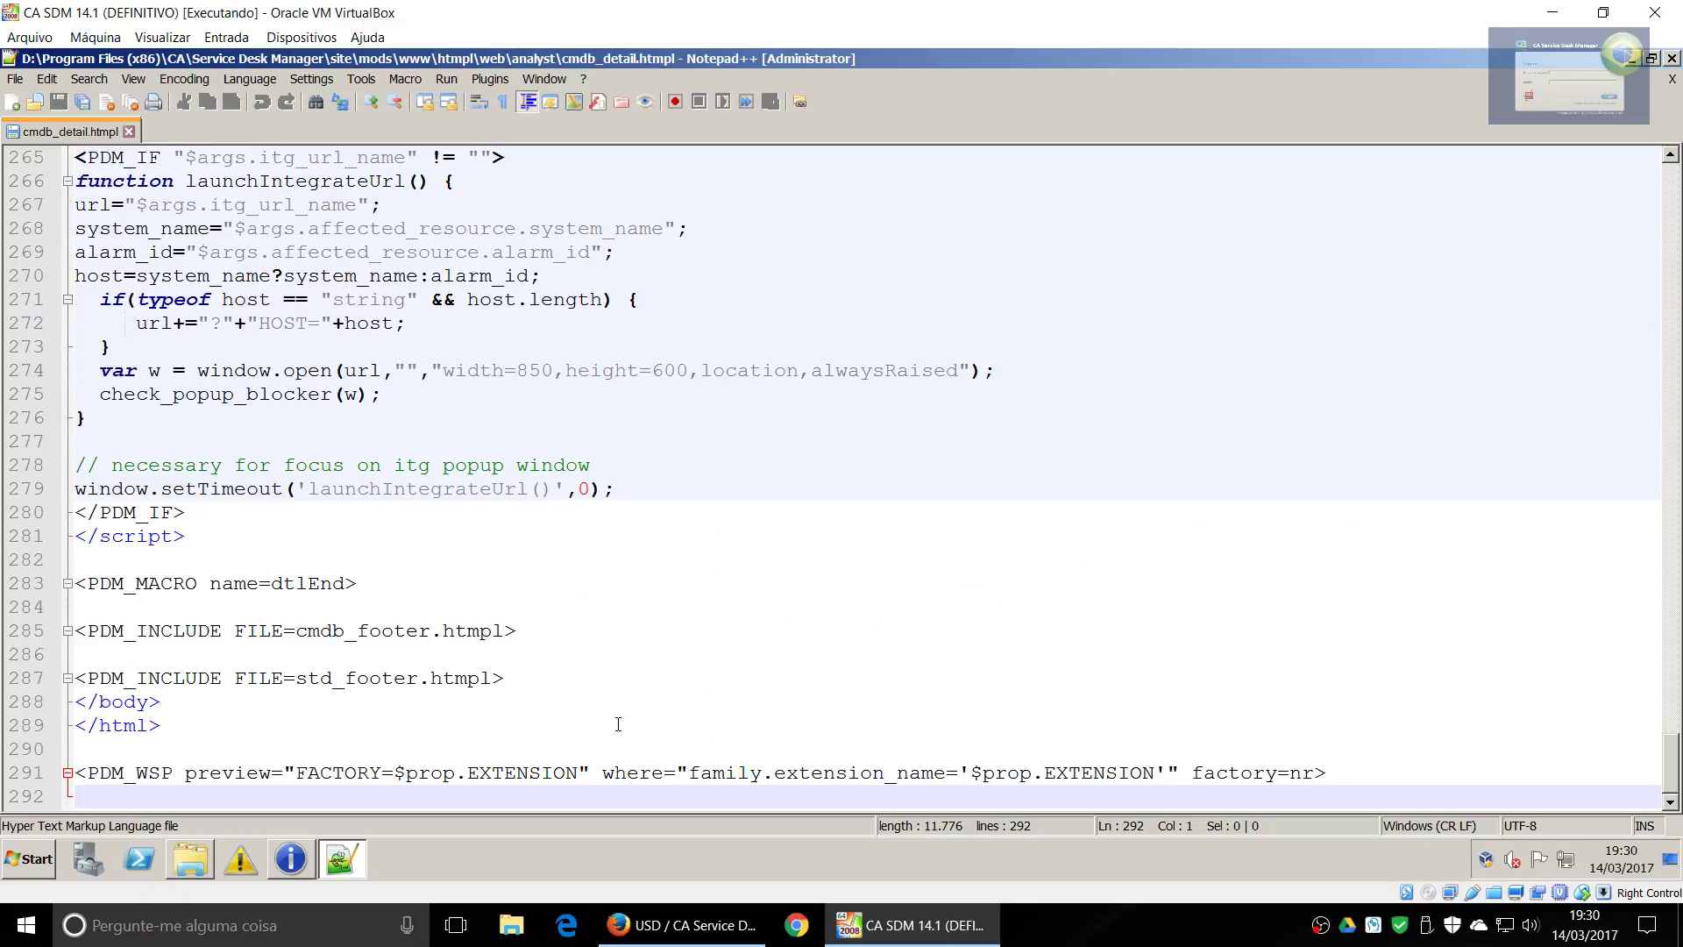
{"action": "left_click", "coordinate": [558, 735]}
{"action": "scroll", "coordinate": [602, 579], "scroll_direction": "up", "scroll_amount": 20}
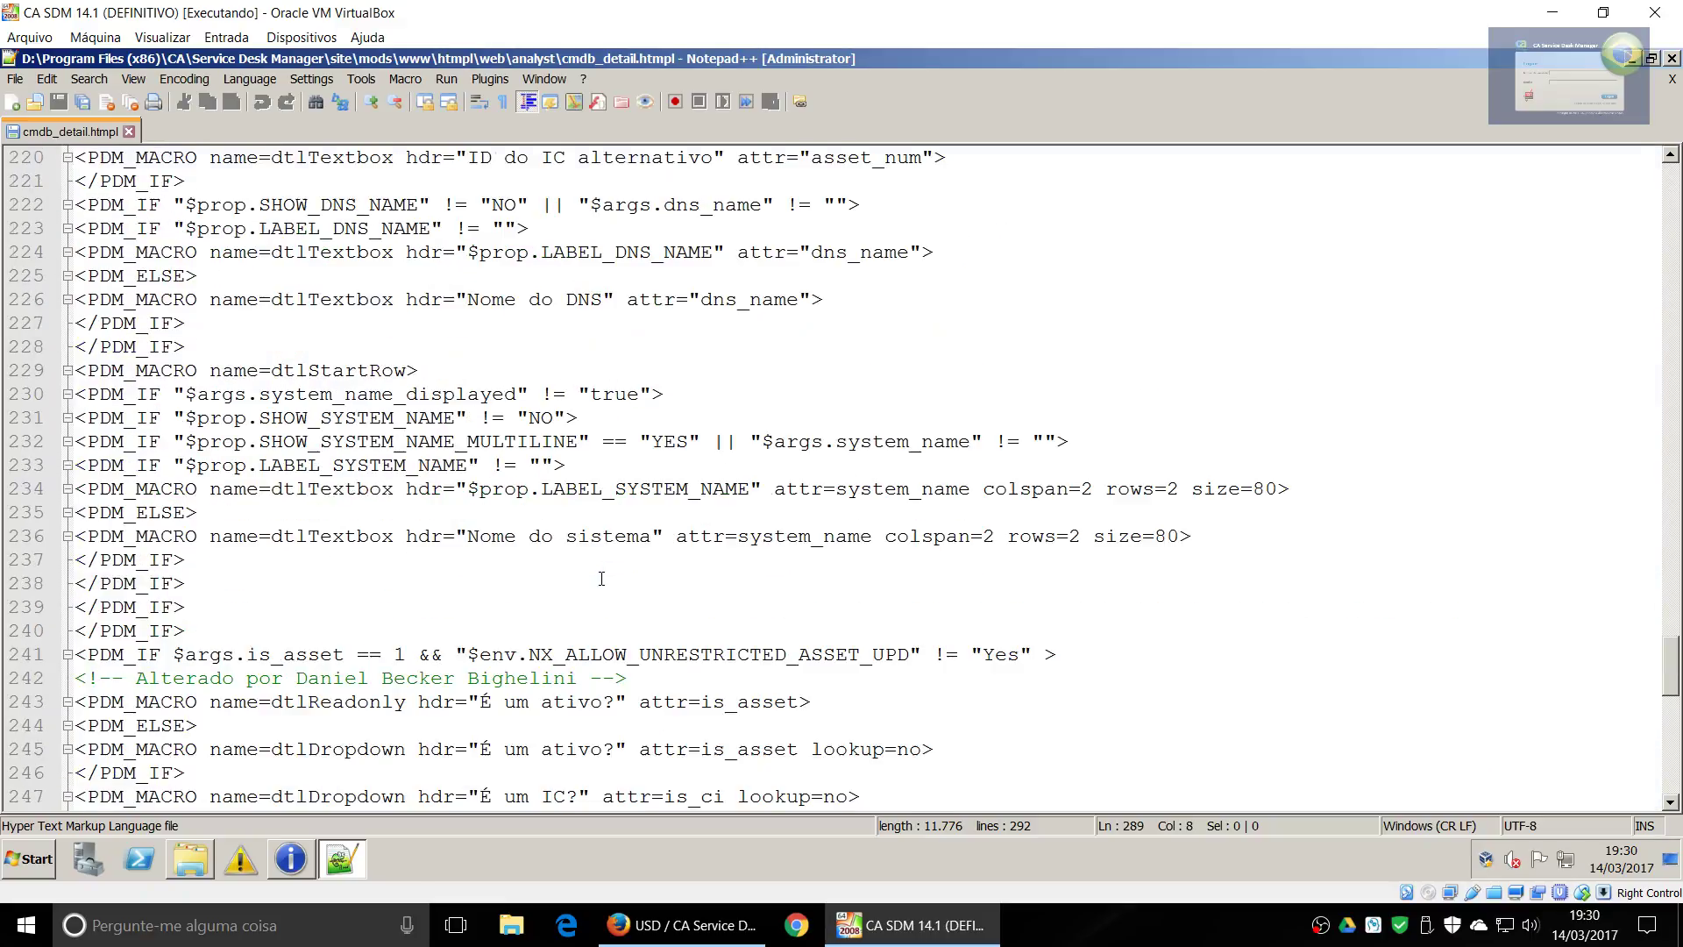
{"action": "scroll", "coordinate": [601, 579], "scroll_direction": "up", "scroll_amount": 11}
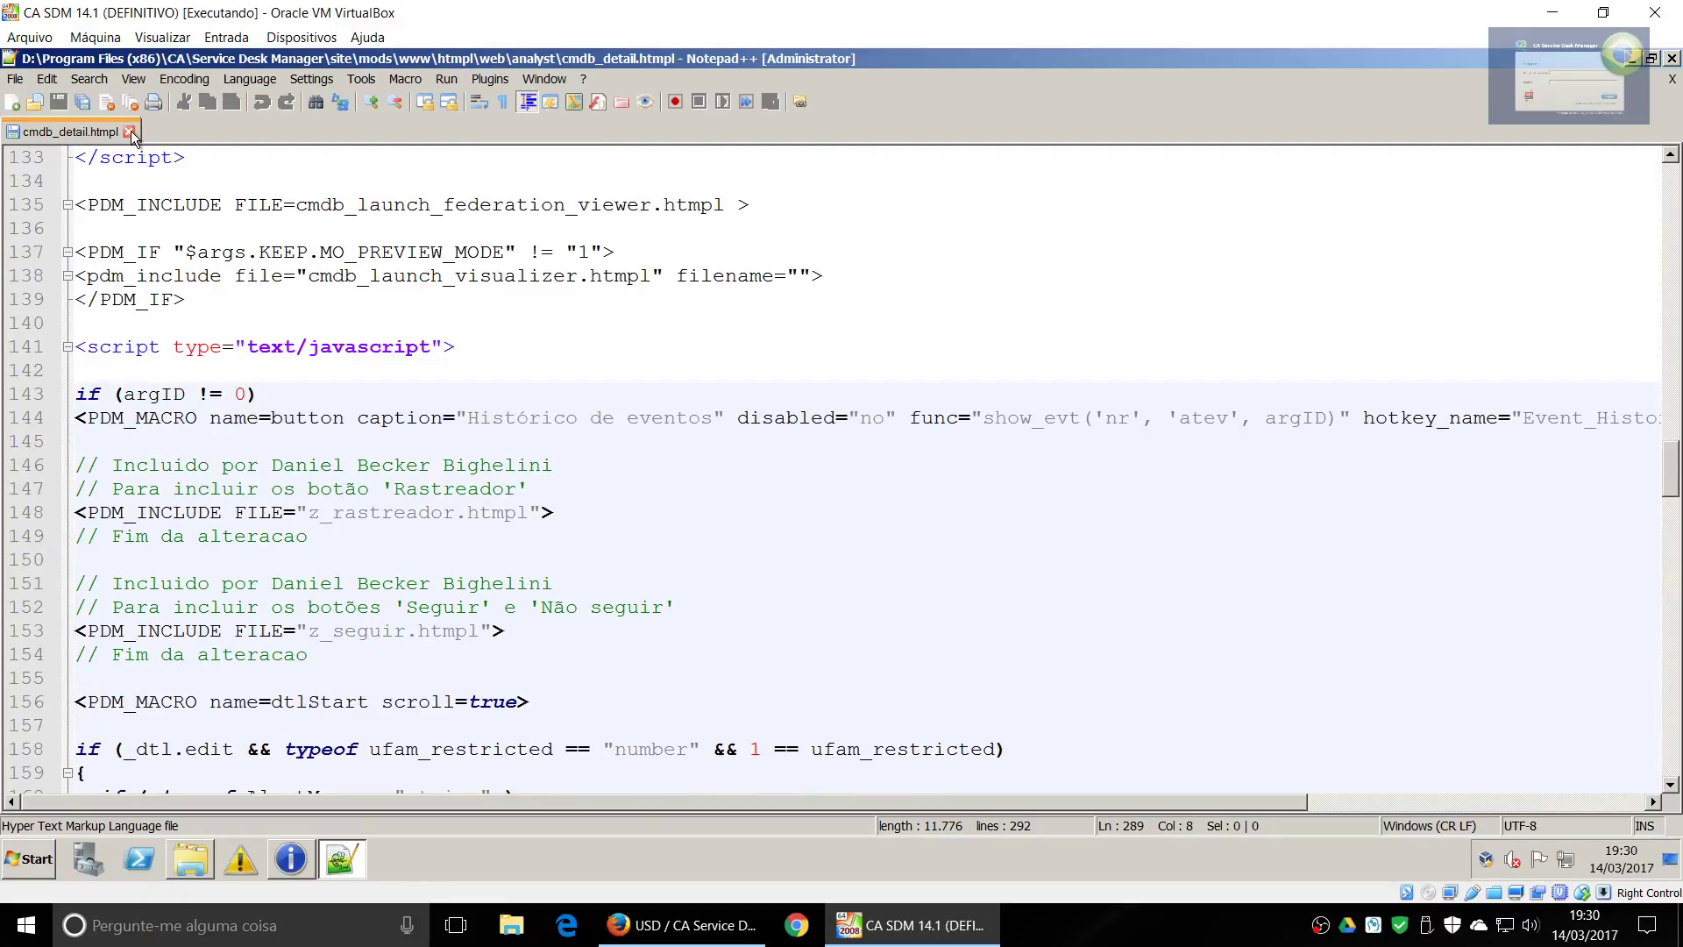
{"action": "left_click", "coordinate": [130, 131]}
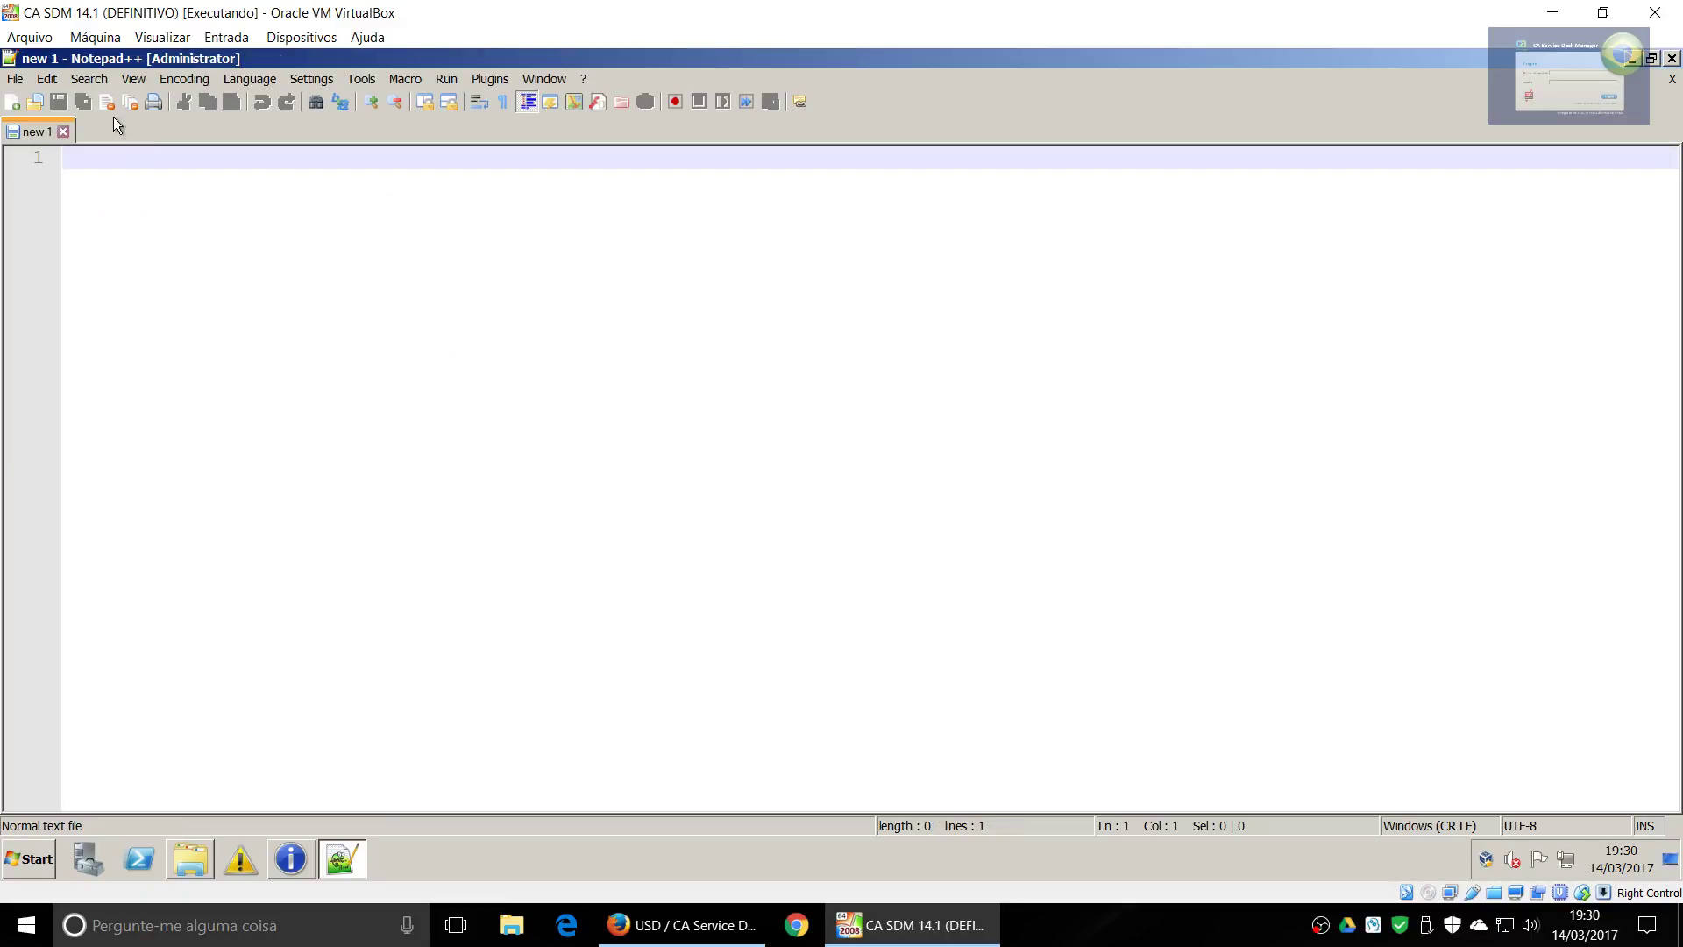
{"action": "double_click", "coordinate": [4, 60]}
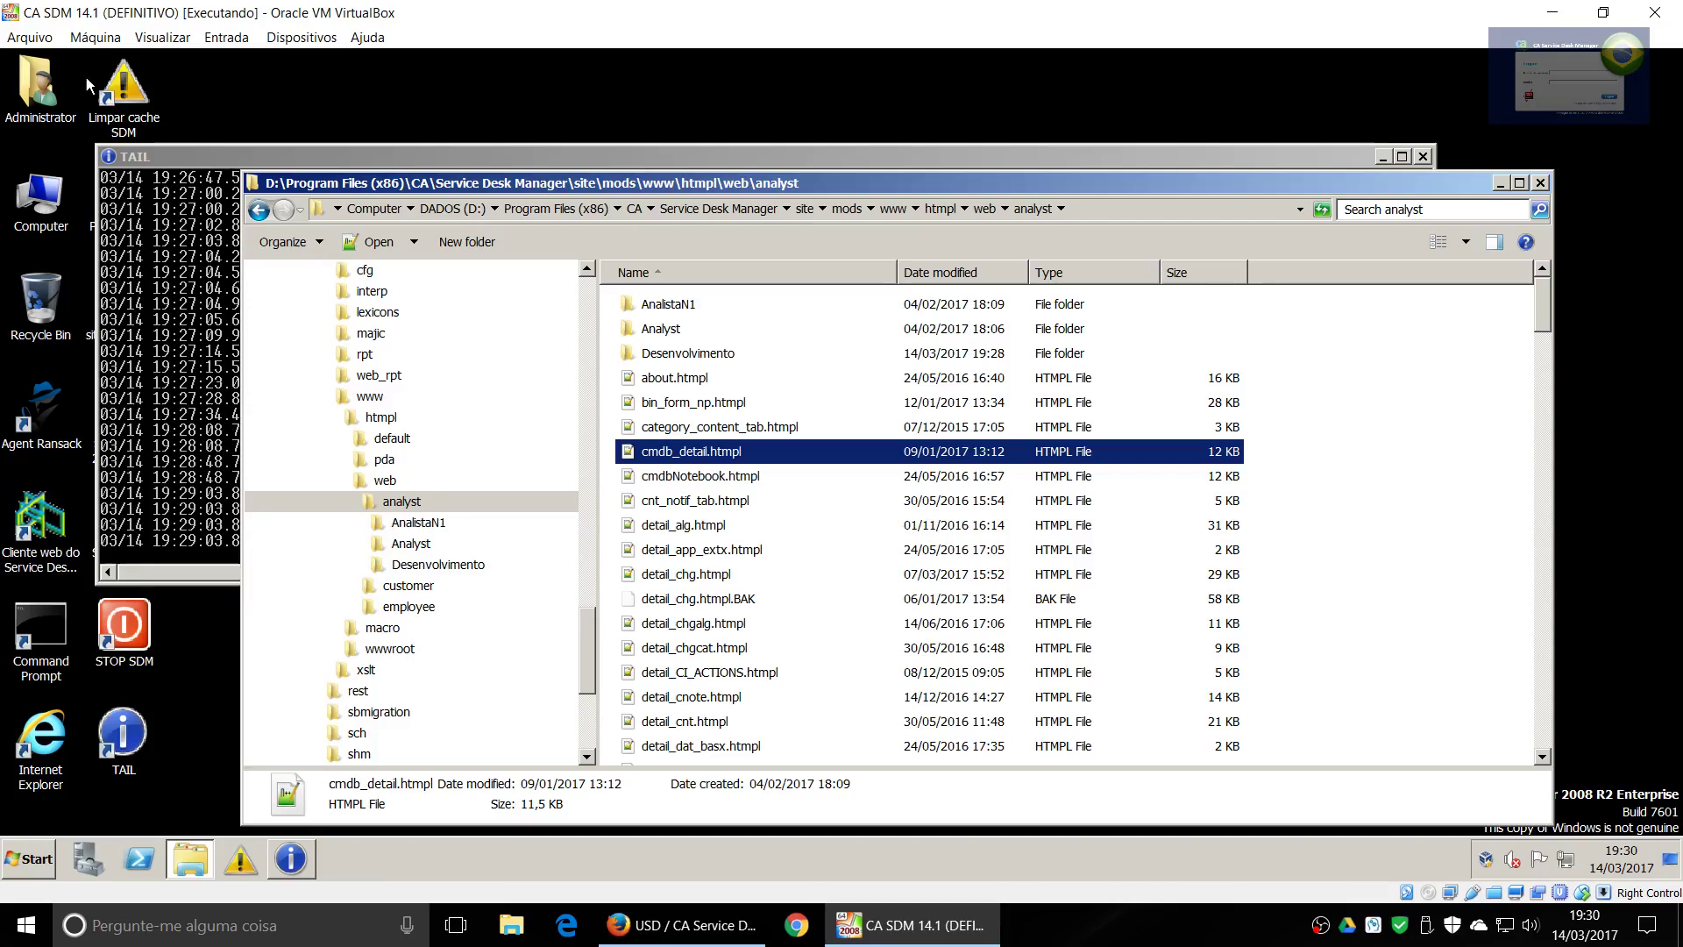
Open detail_chg.htmpl from the analyst folder and examine the Id version line near the end of the file
{"action": "double_click", "coordinate": [706, 575]}
{"action": "left_click", "coordinate": [435, 345]}
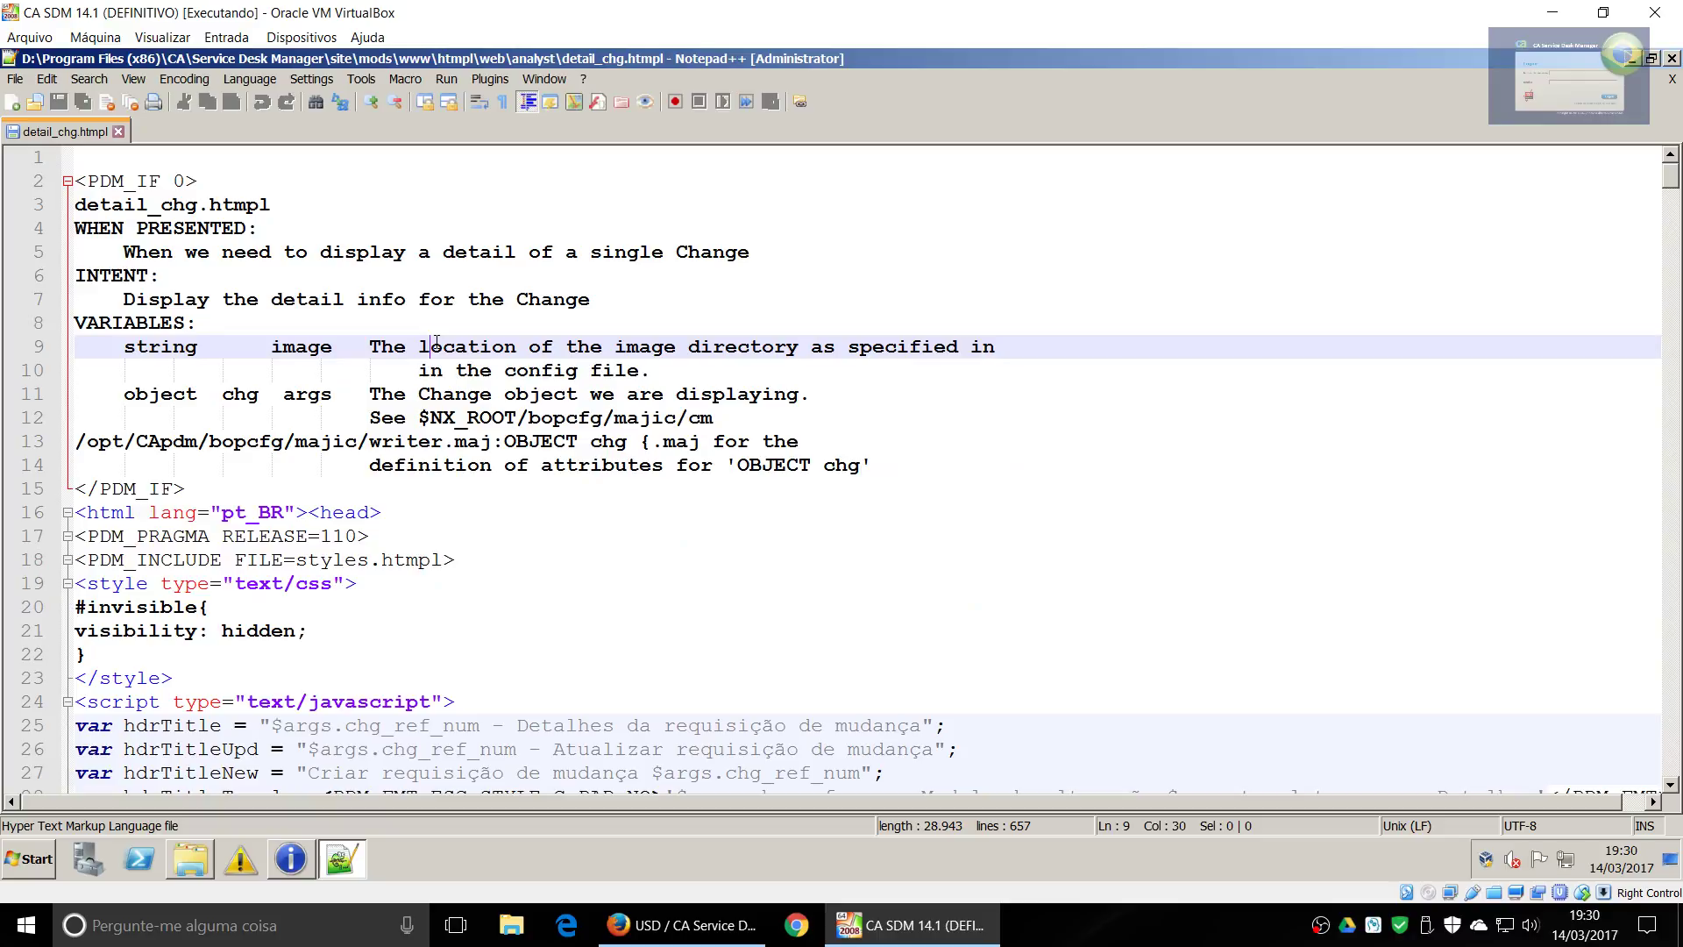
{"action": "key", "text": "ctrl+End"}
{"action": "key", "text": "Up"}
{"action": "key", "text": "Up"}
{"action": "key", "text": "Up"}
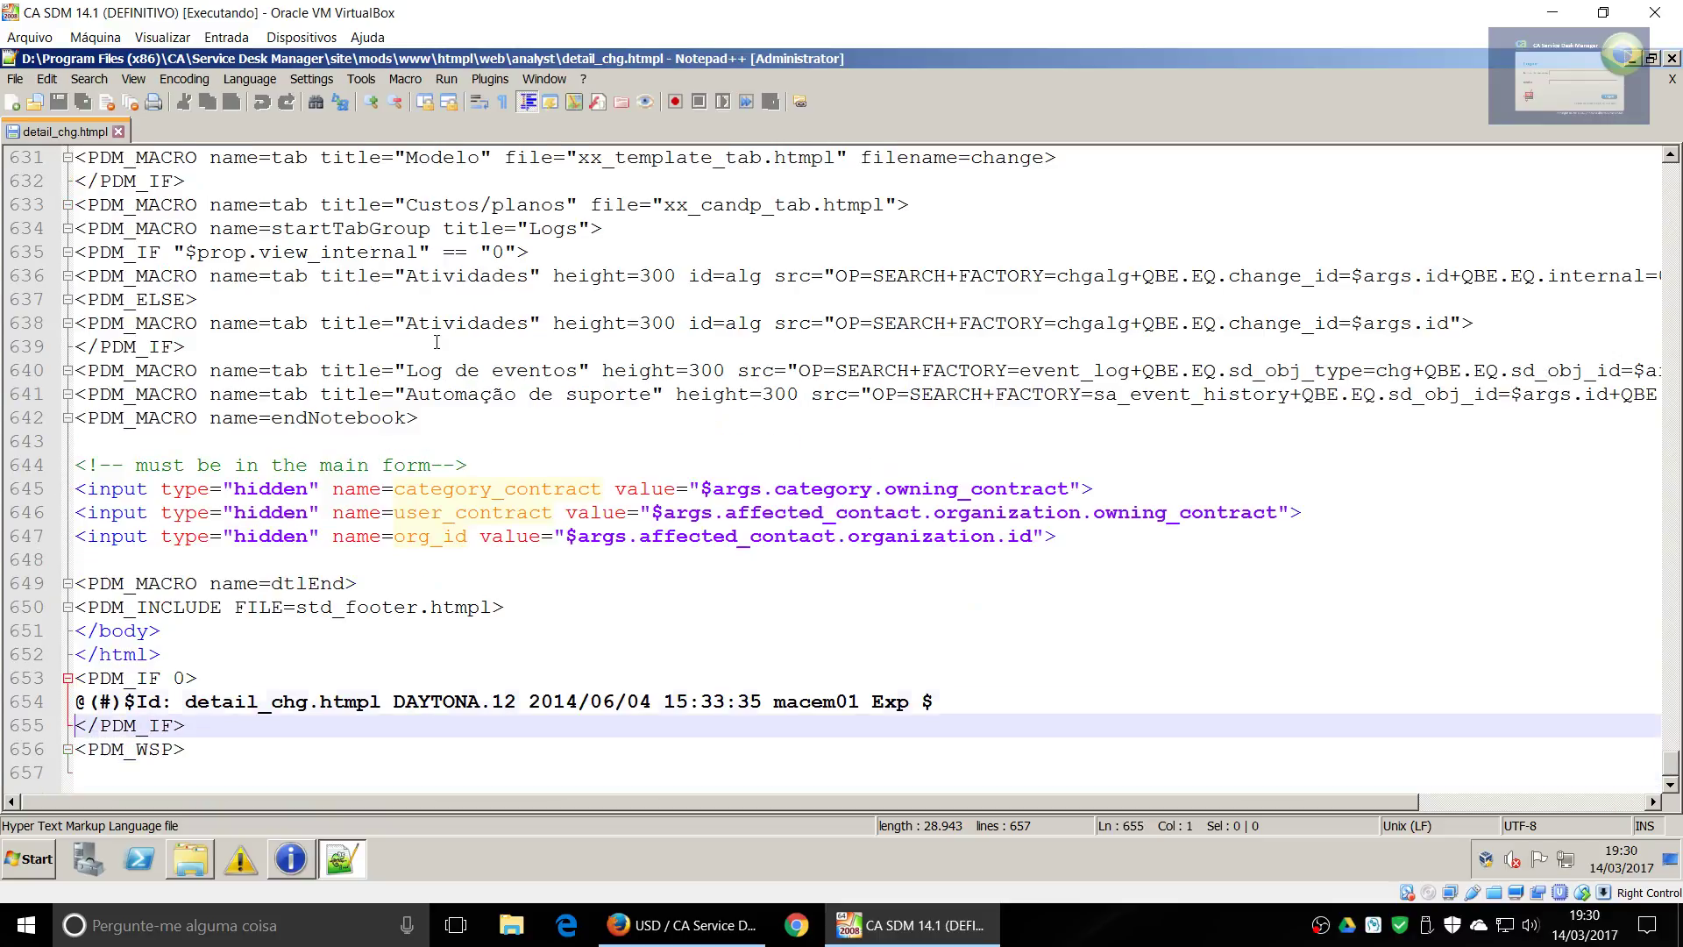
{"action": "key", "text": "End"}
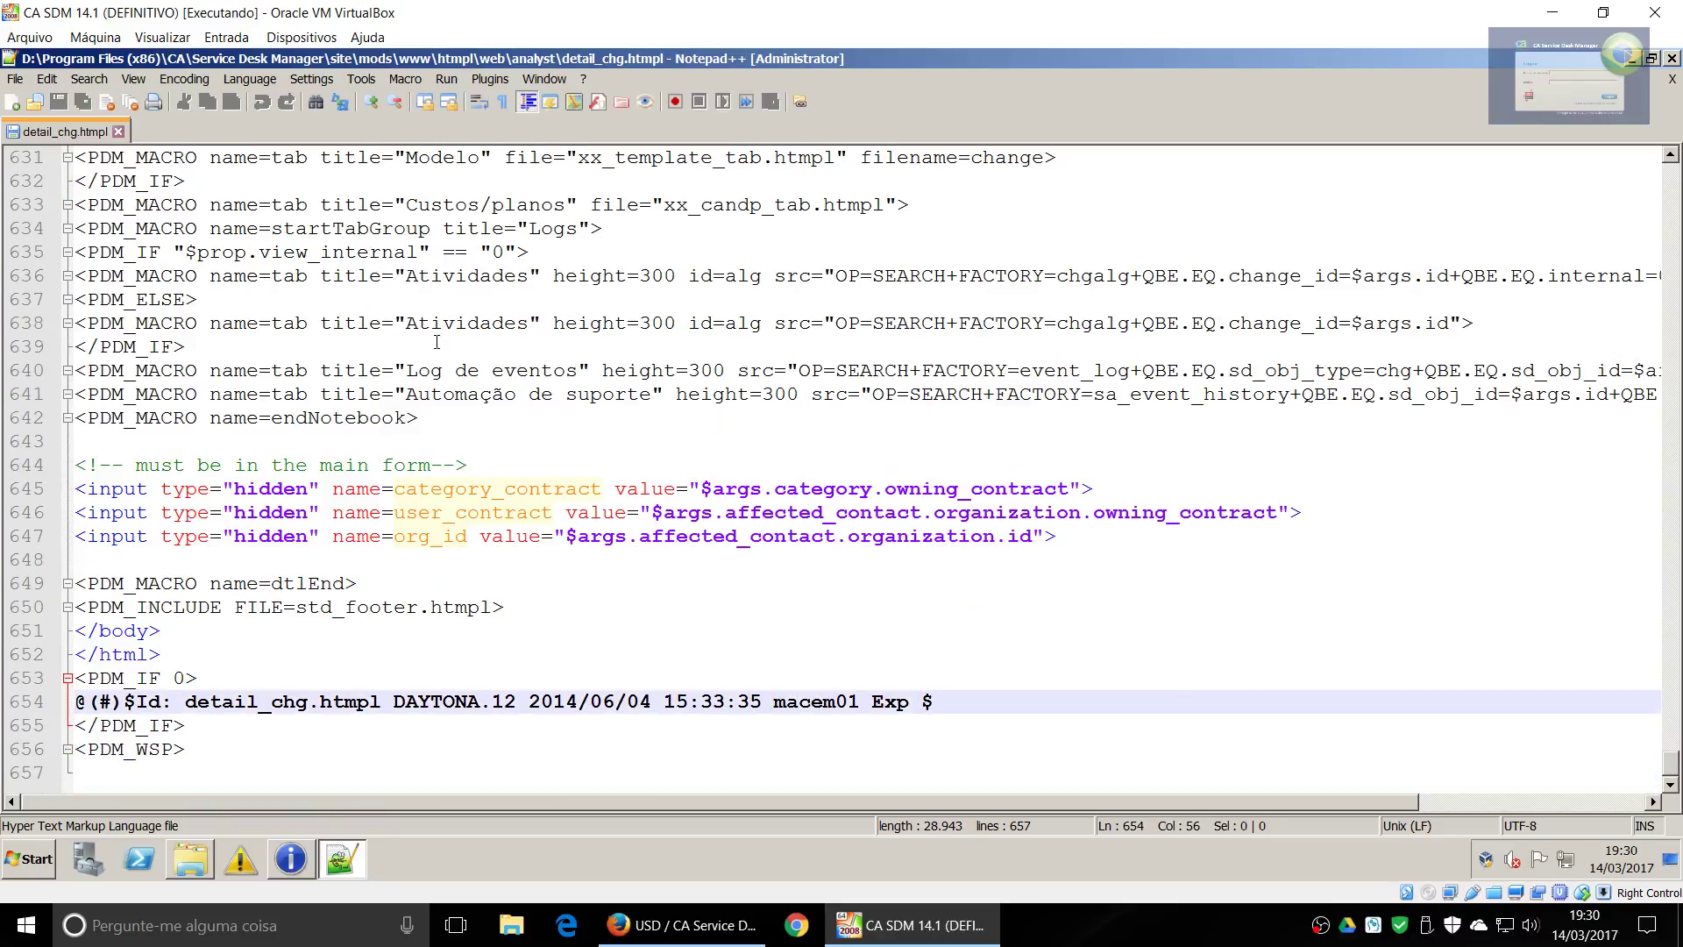
{"action": "key", "text": "Right"}
Switch to Service Desk Manager in Firefox and set the active role to Administrador DBB
{"action": "left_click", "coordinate": [668, 927]}
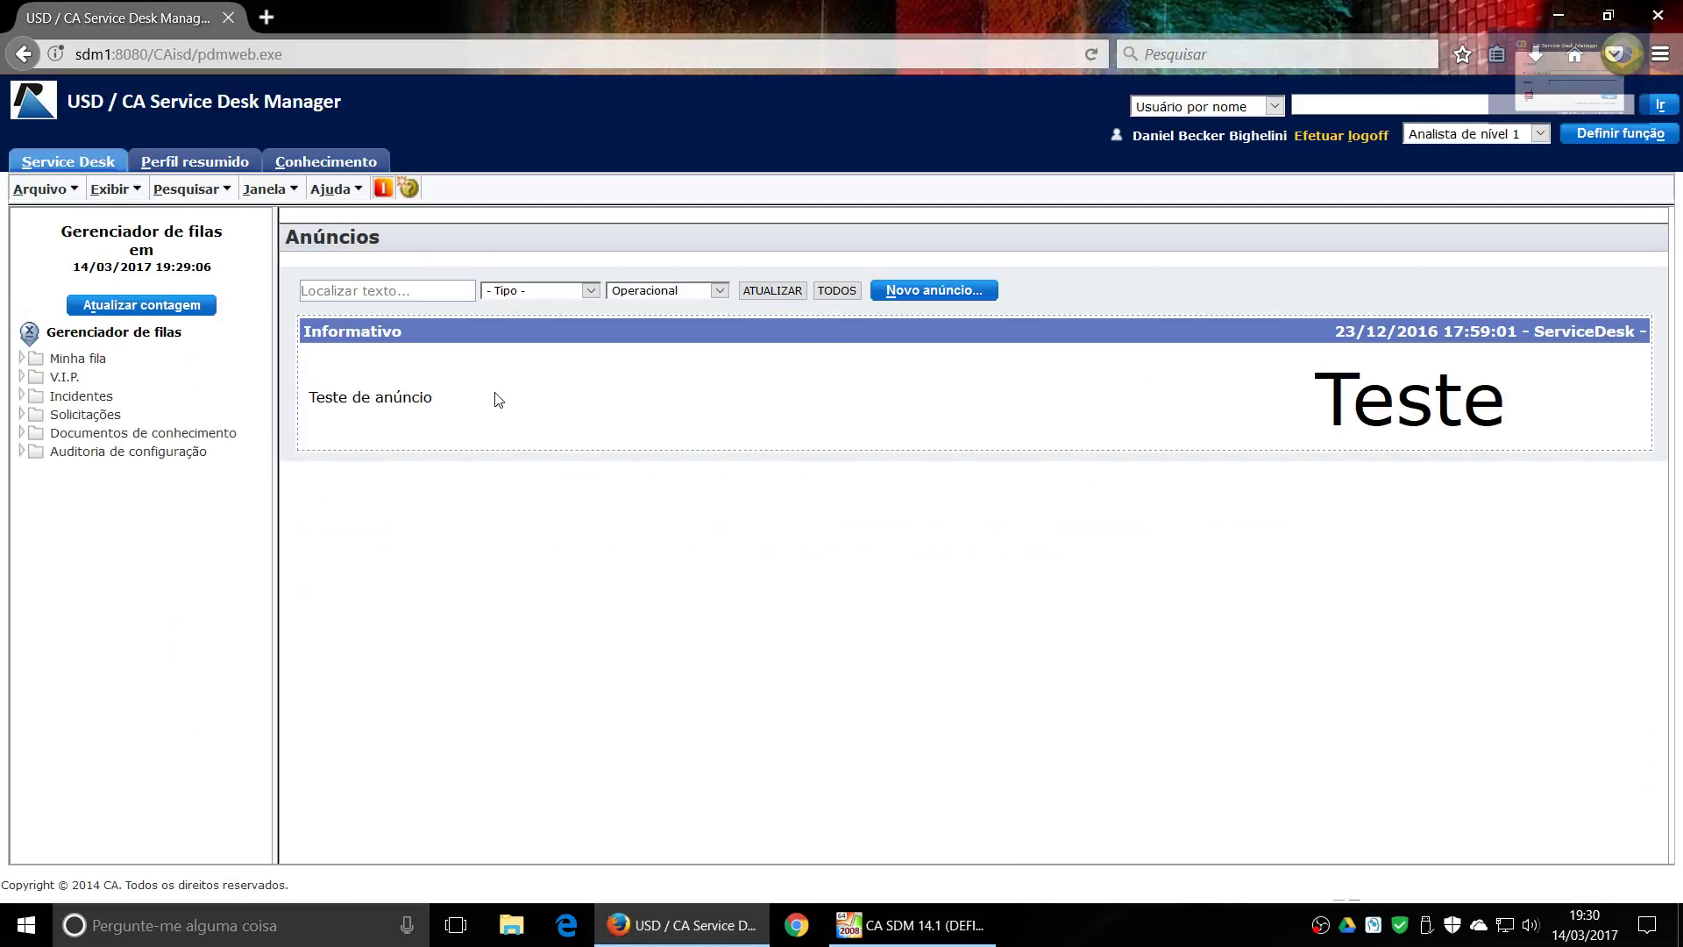
{"action": "left_click", "coordinate": [1414, 132]}
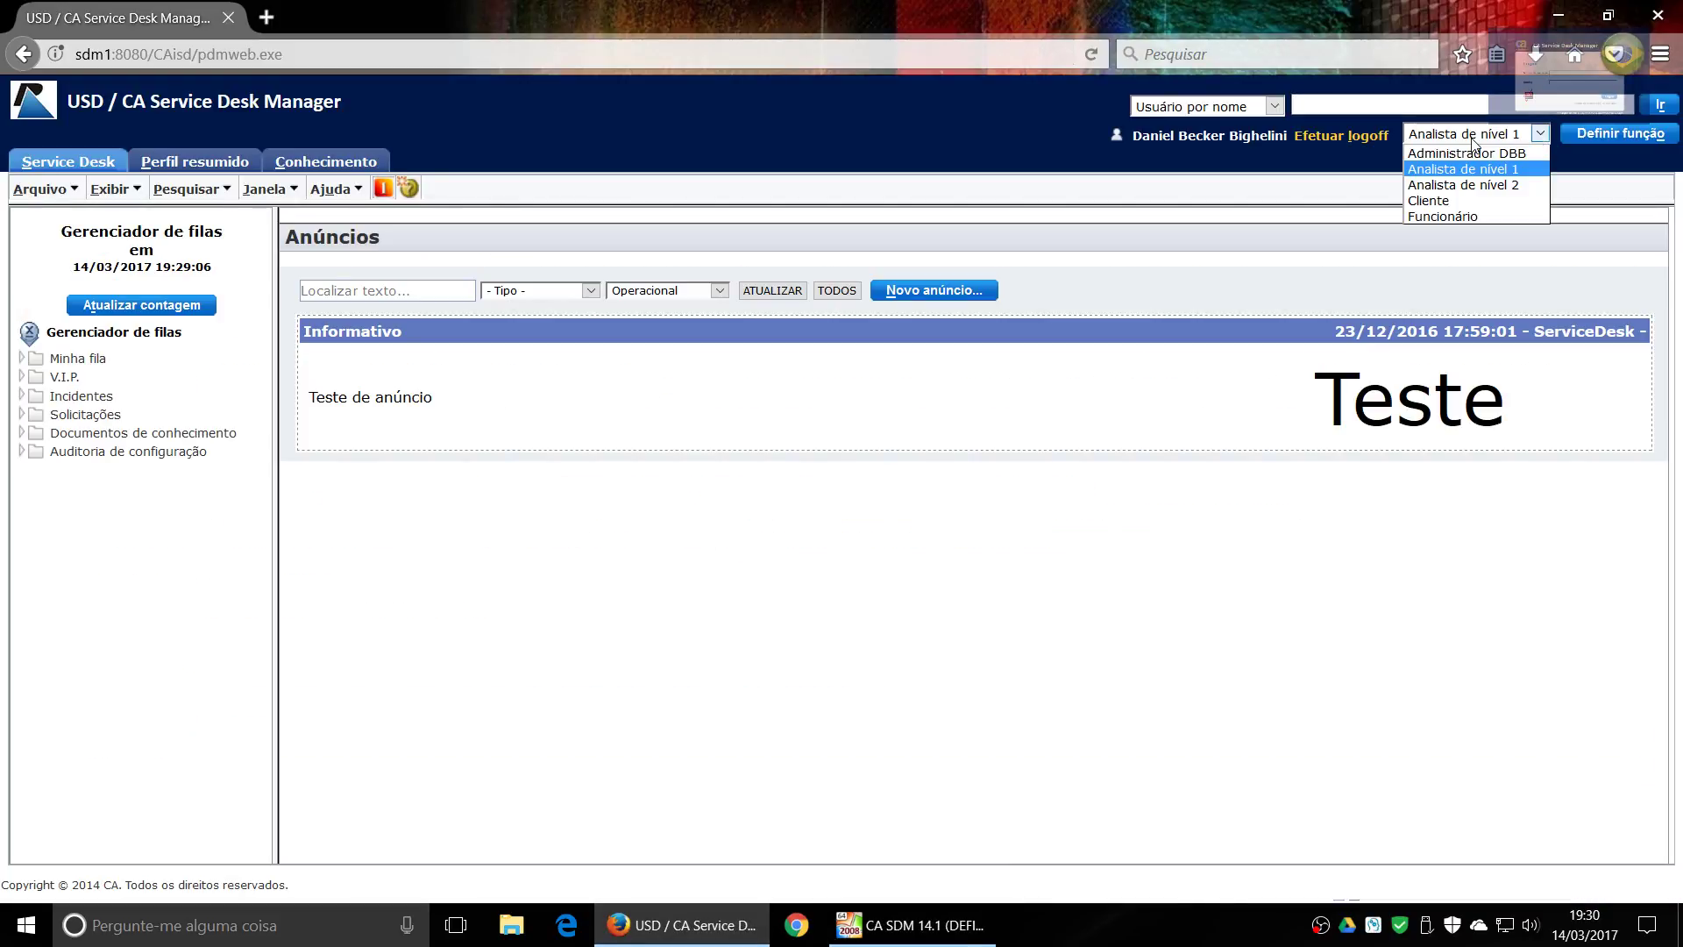
{"action": "left_click", "coordinate": [1473, 151]}
{"action": "left_click", "coordinate": [1623, 133]}
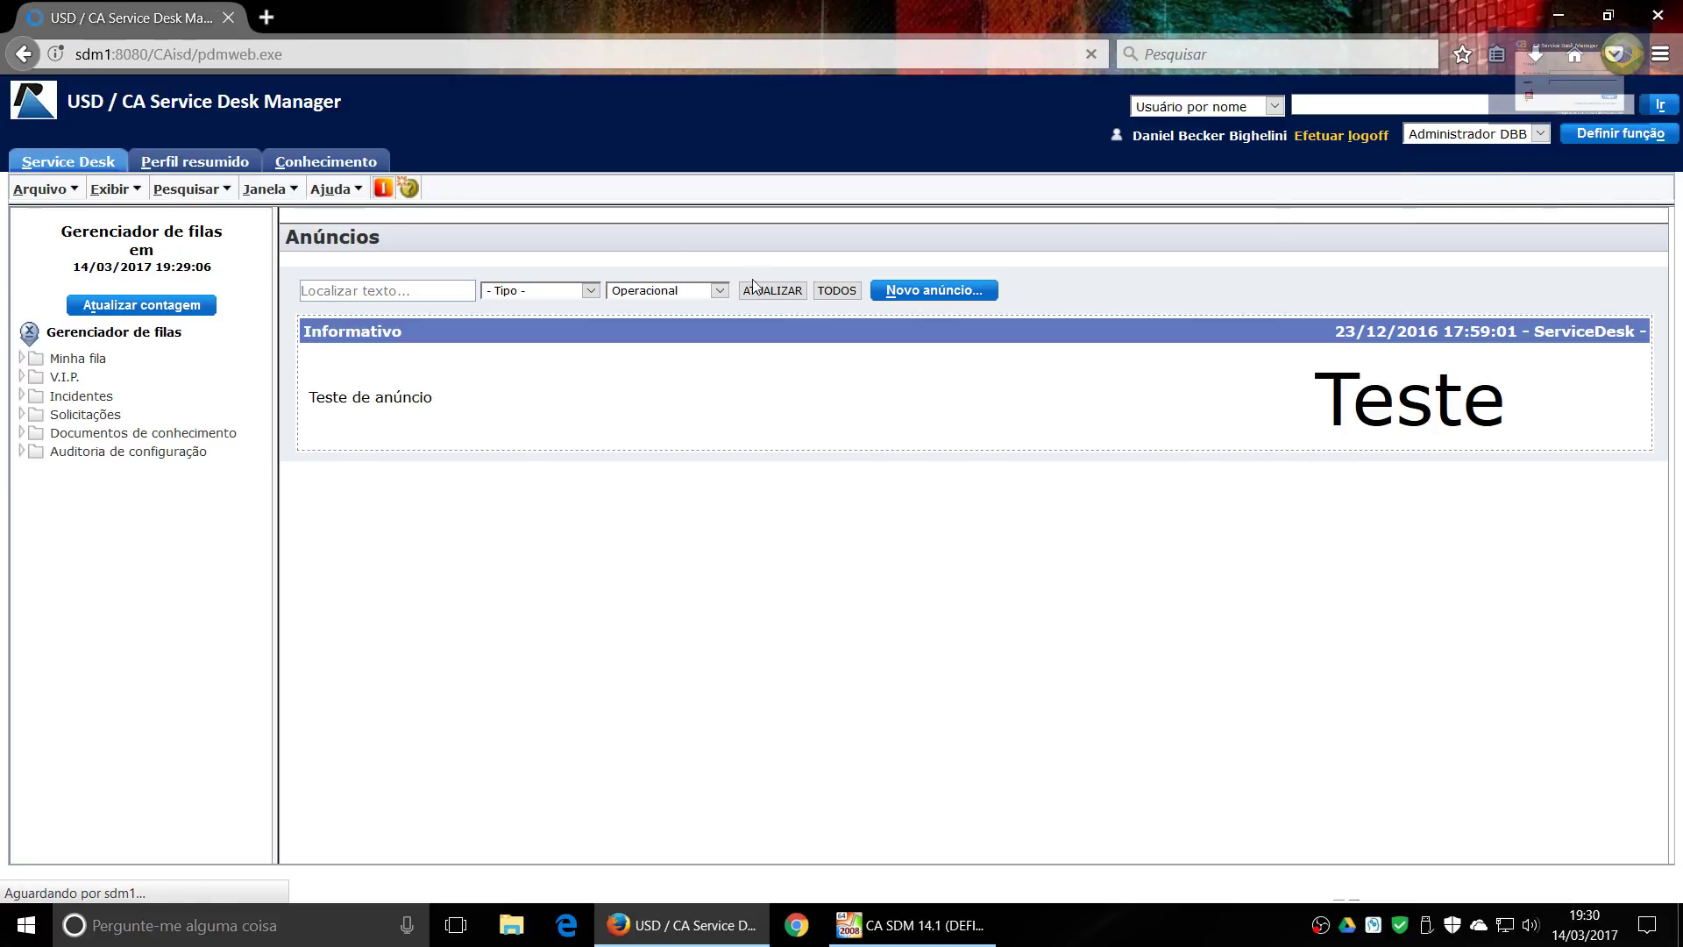
In the administration area, bring up the functional access list (Acesso funcional) under security and role management
{"action": "left_click", "coordinate": [169, 166]}
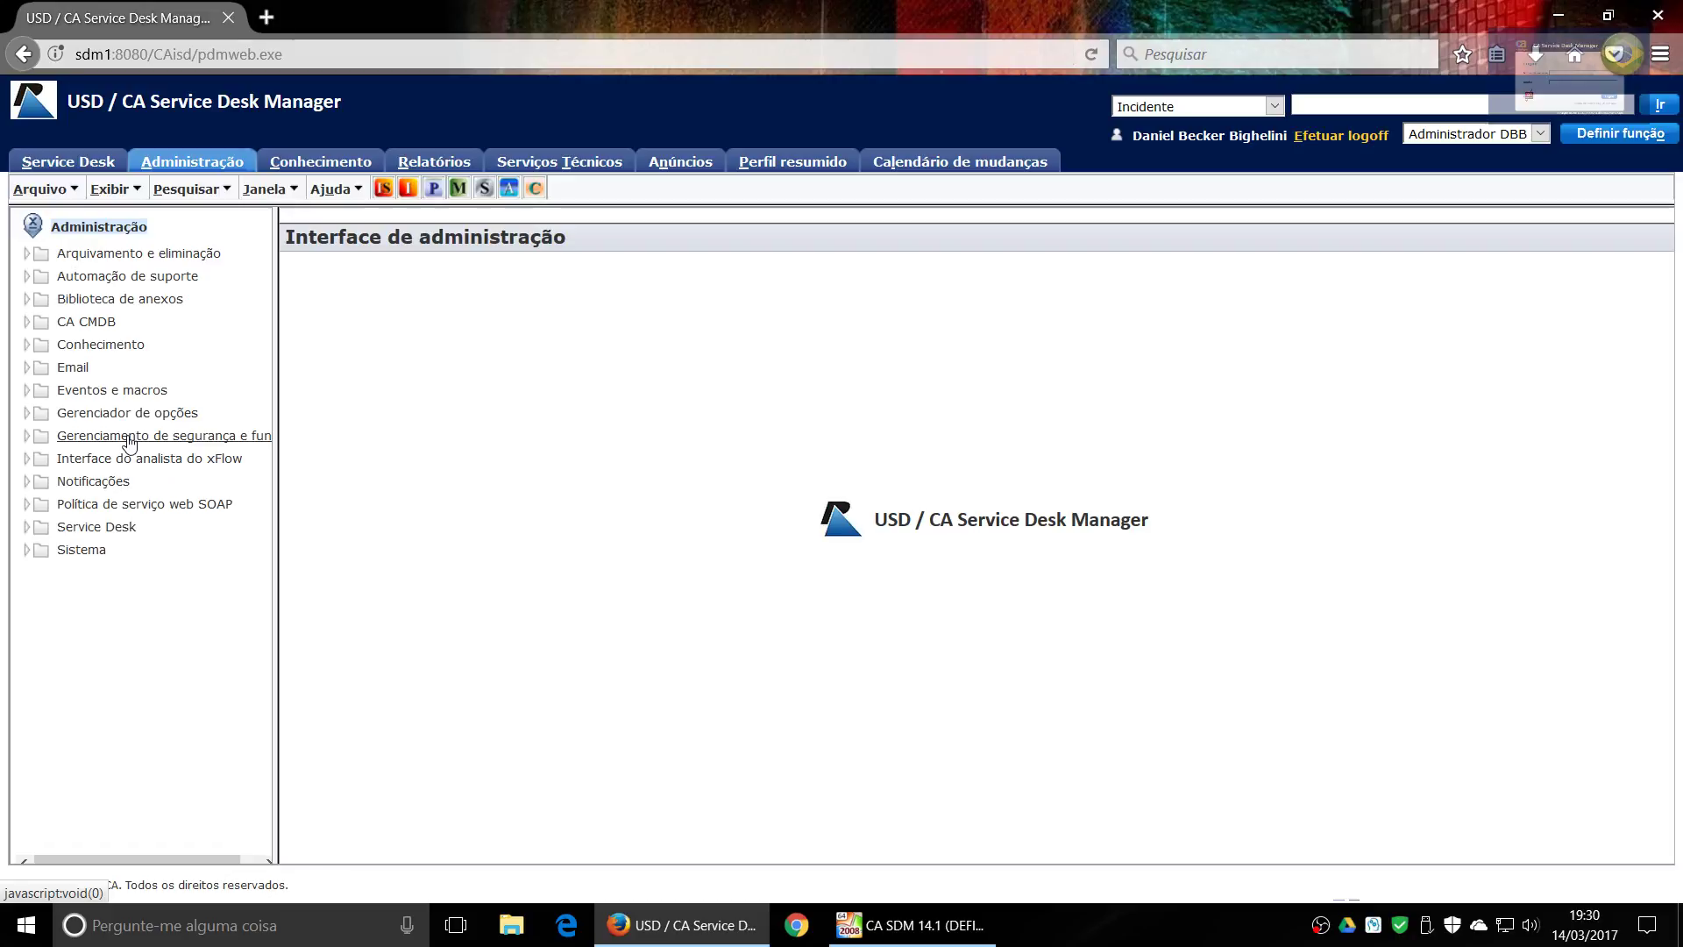
{"action": "left_click", "coordinate": [132, 436]}
{"action": "left_click", "coordinate": [141, 460]}
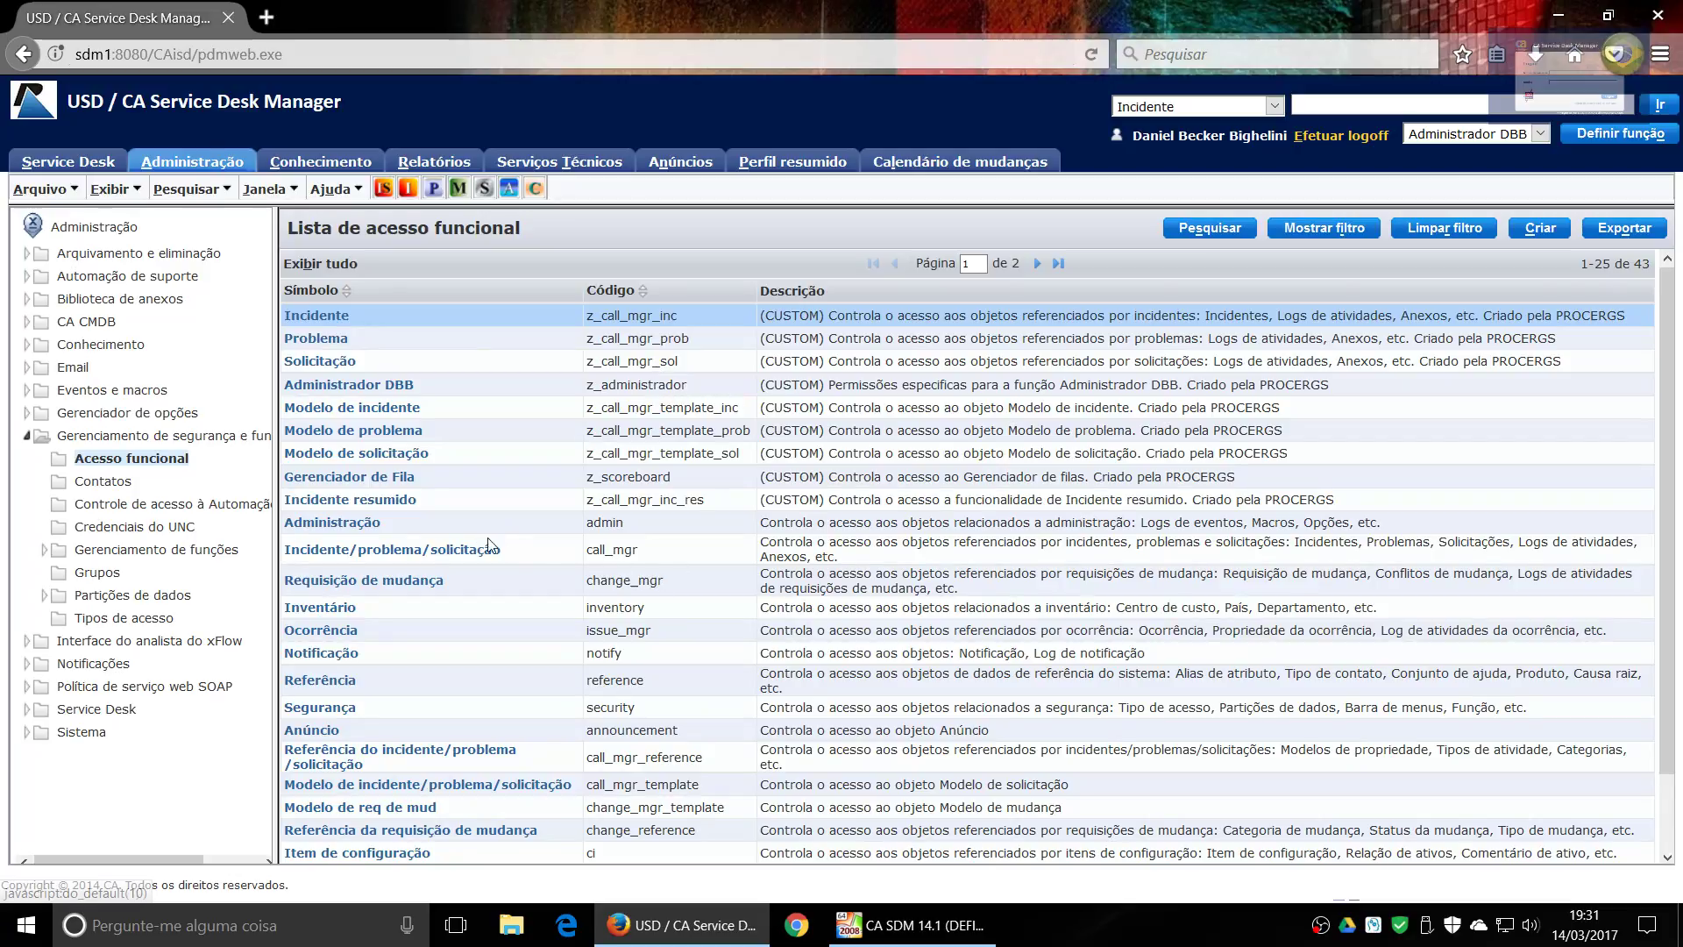
Highlight the code call_mgr of Incidente/problema/solicitação and the custom code z_call_mgr_prob of Problema in the functional access list
{"action": "left_click_drag", "start_coordinate": [645, 550], "coordinate": [588, 552]}
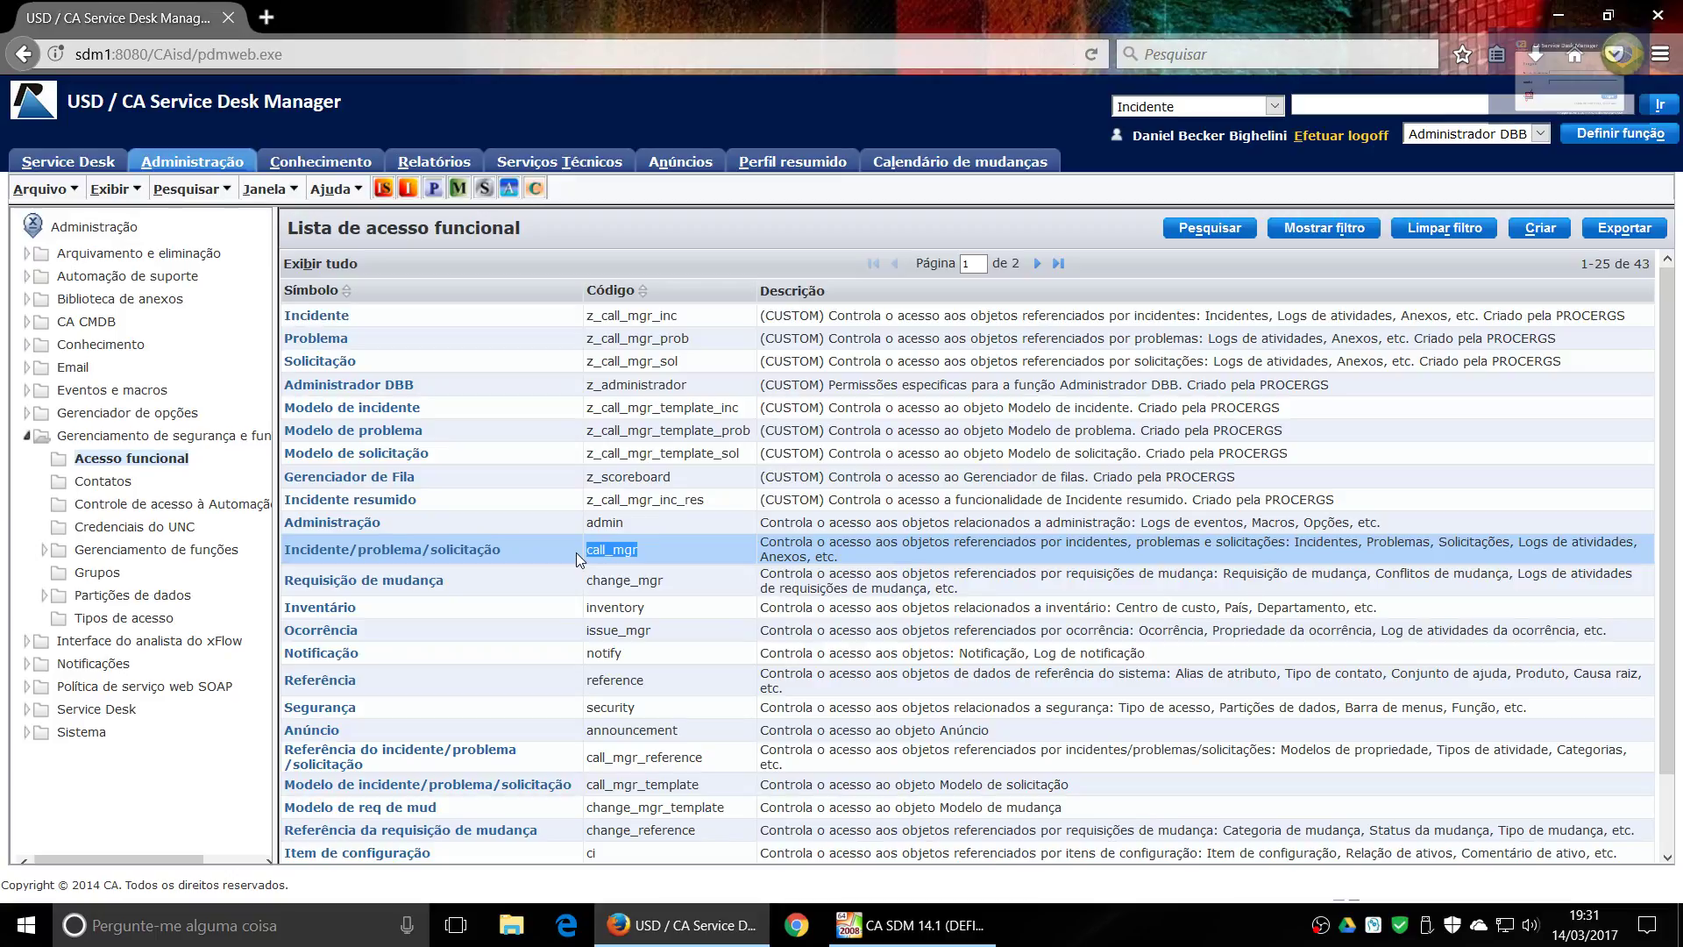
{"action": "left_click", "coordinate": [522, 553]}
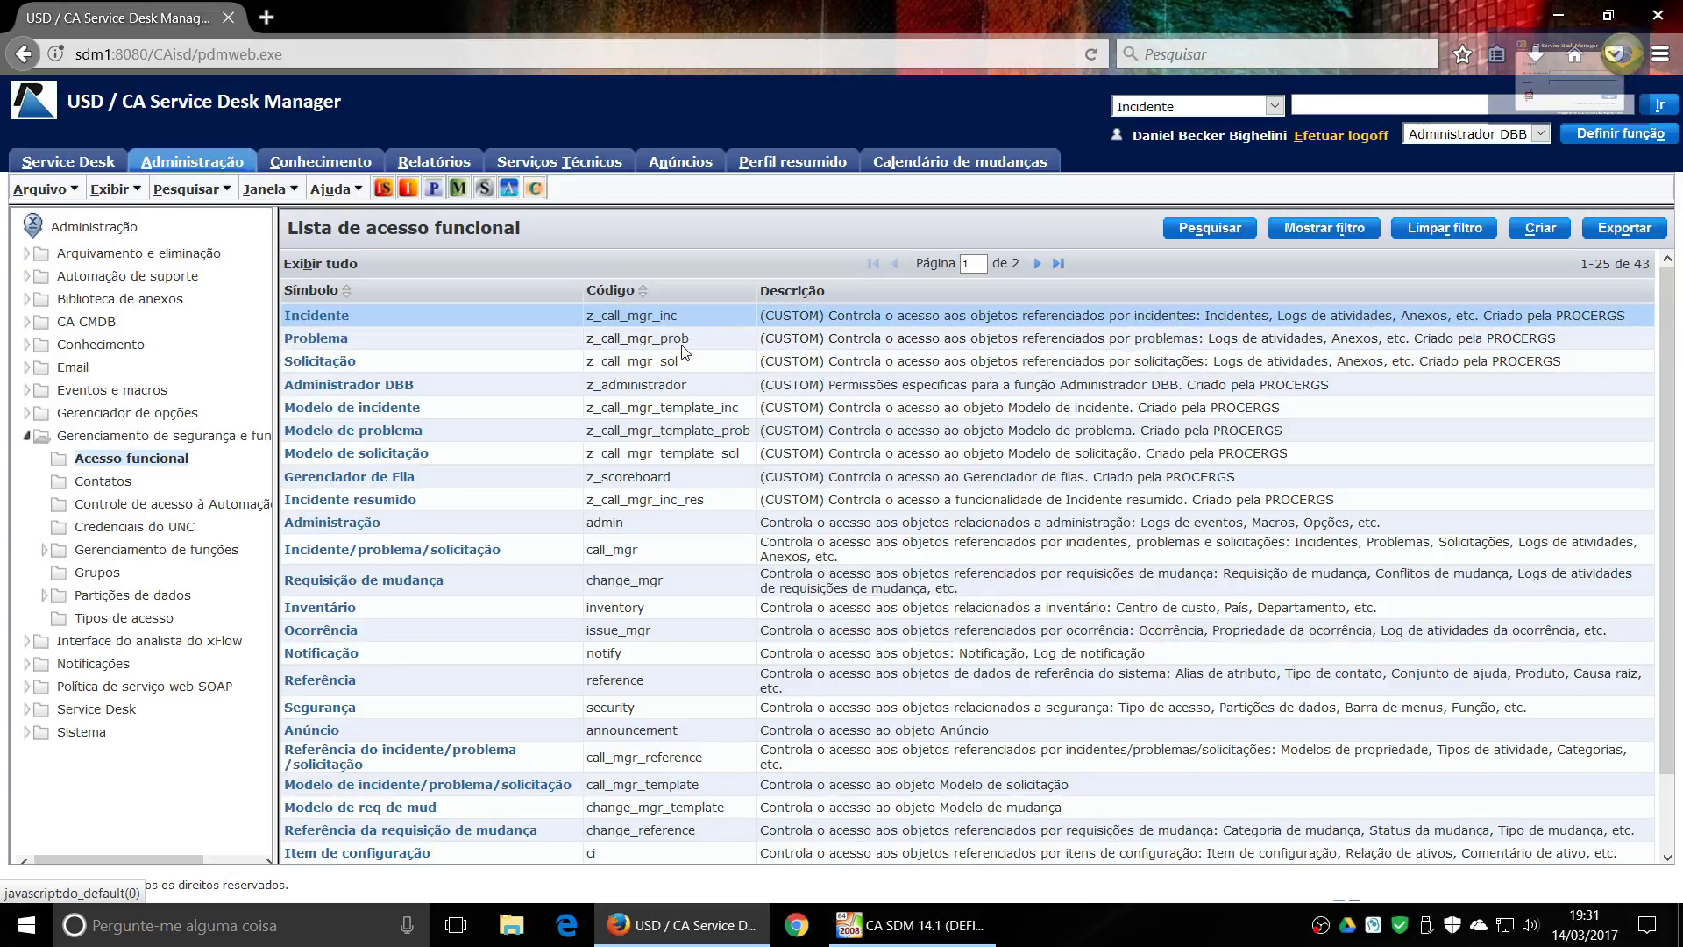
{"action": "left_click_drag", "start_coordinate": [710, 339], "coordinate": [554, 339]}
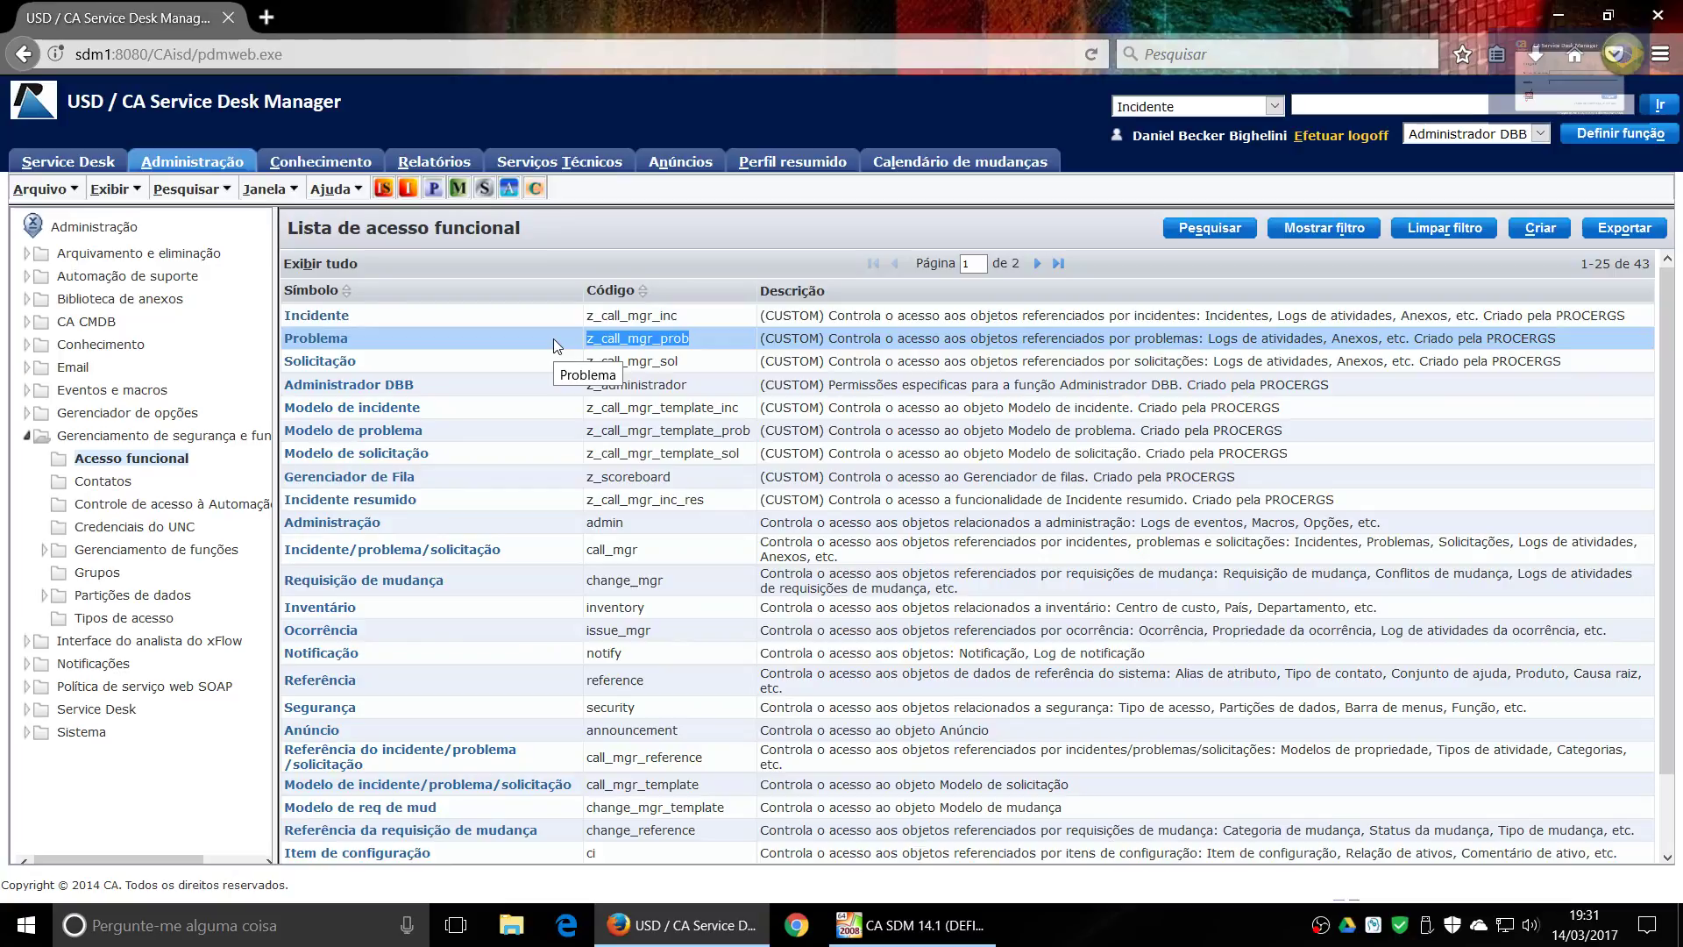
{"action": "left_click", "coordinate": [721, 340]}
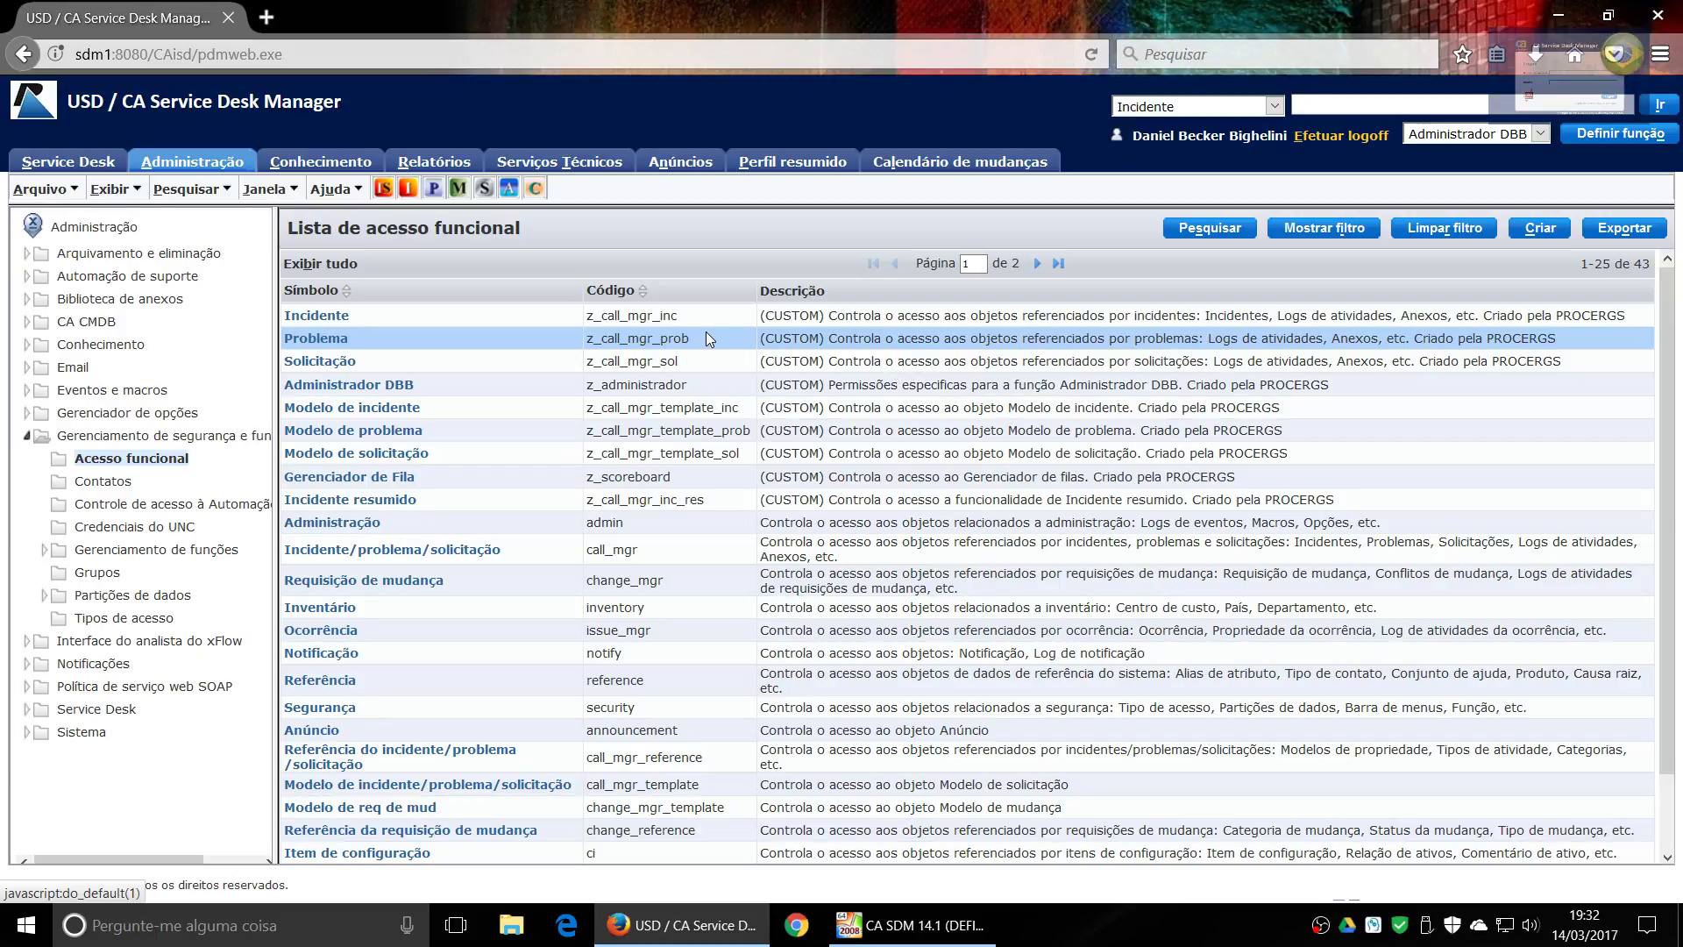
{"action": "left_click_drag", "start_coordinate": [728, 340], "coordinate": [578, 342]}
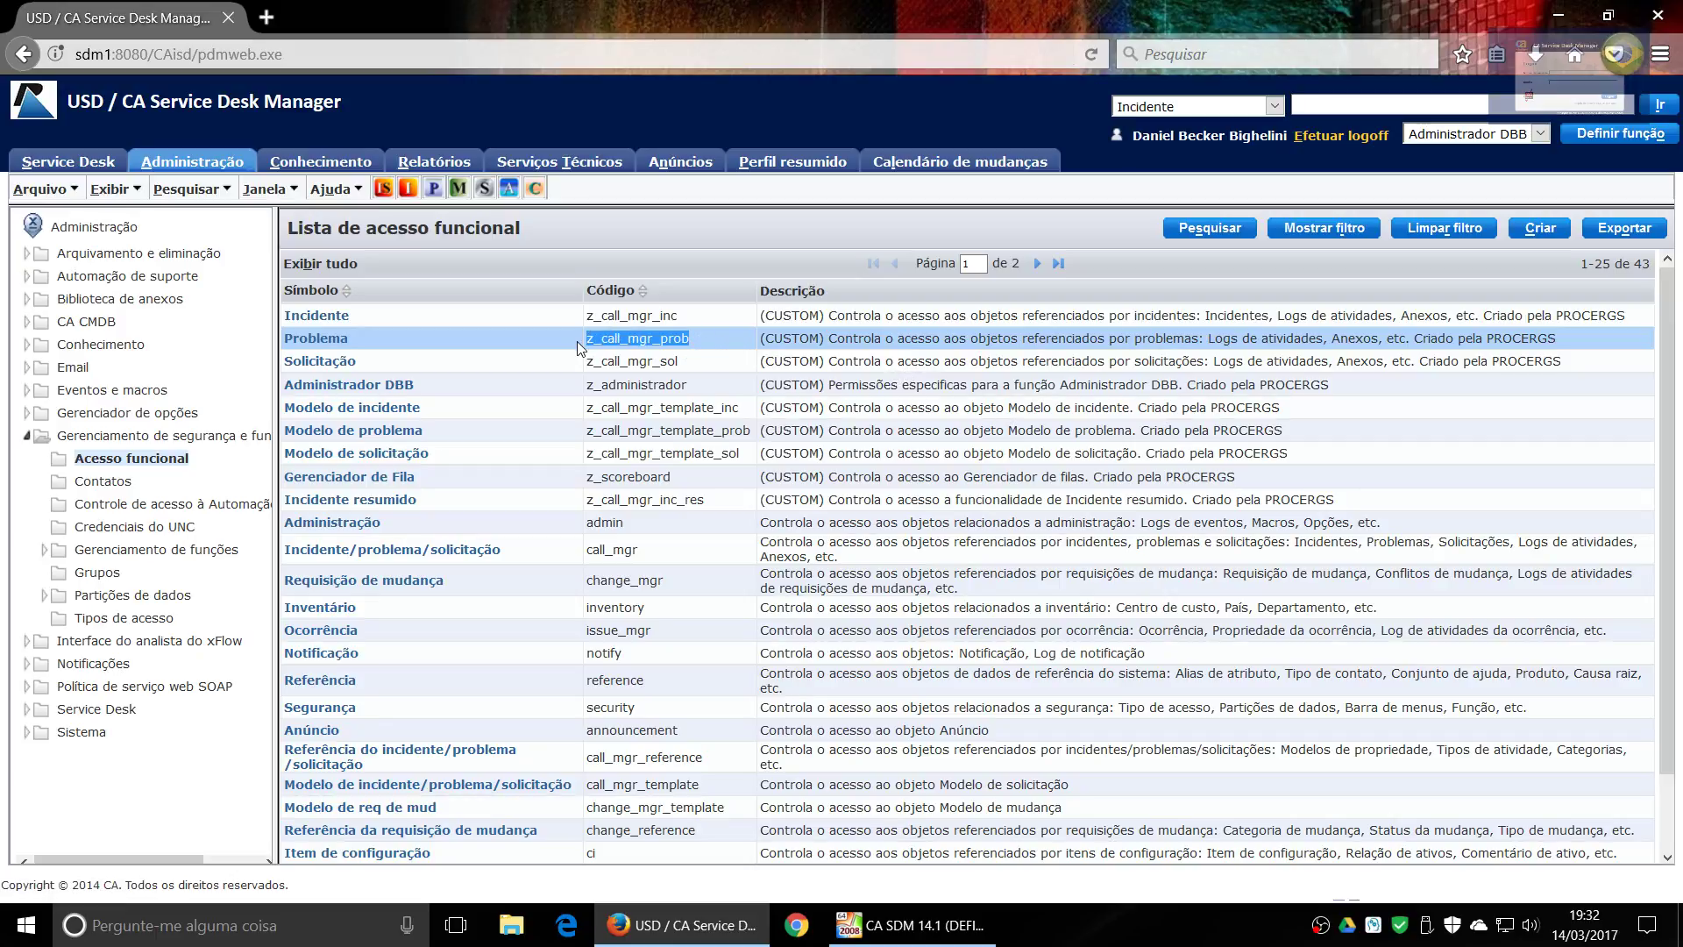
{"action": "left_click", "coordinate": [578, 342]}
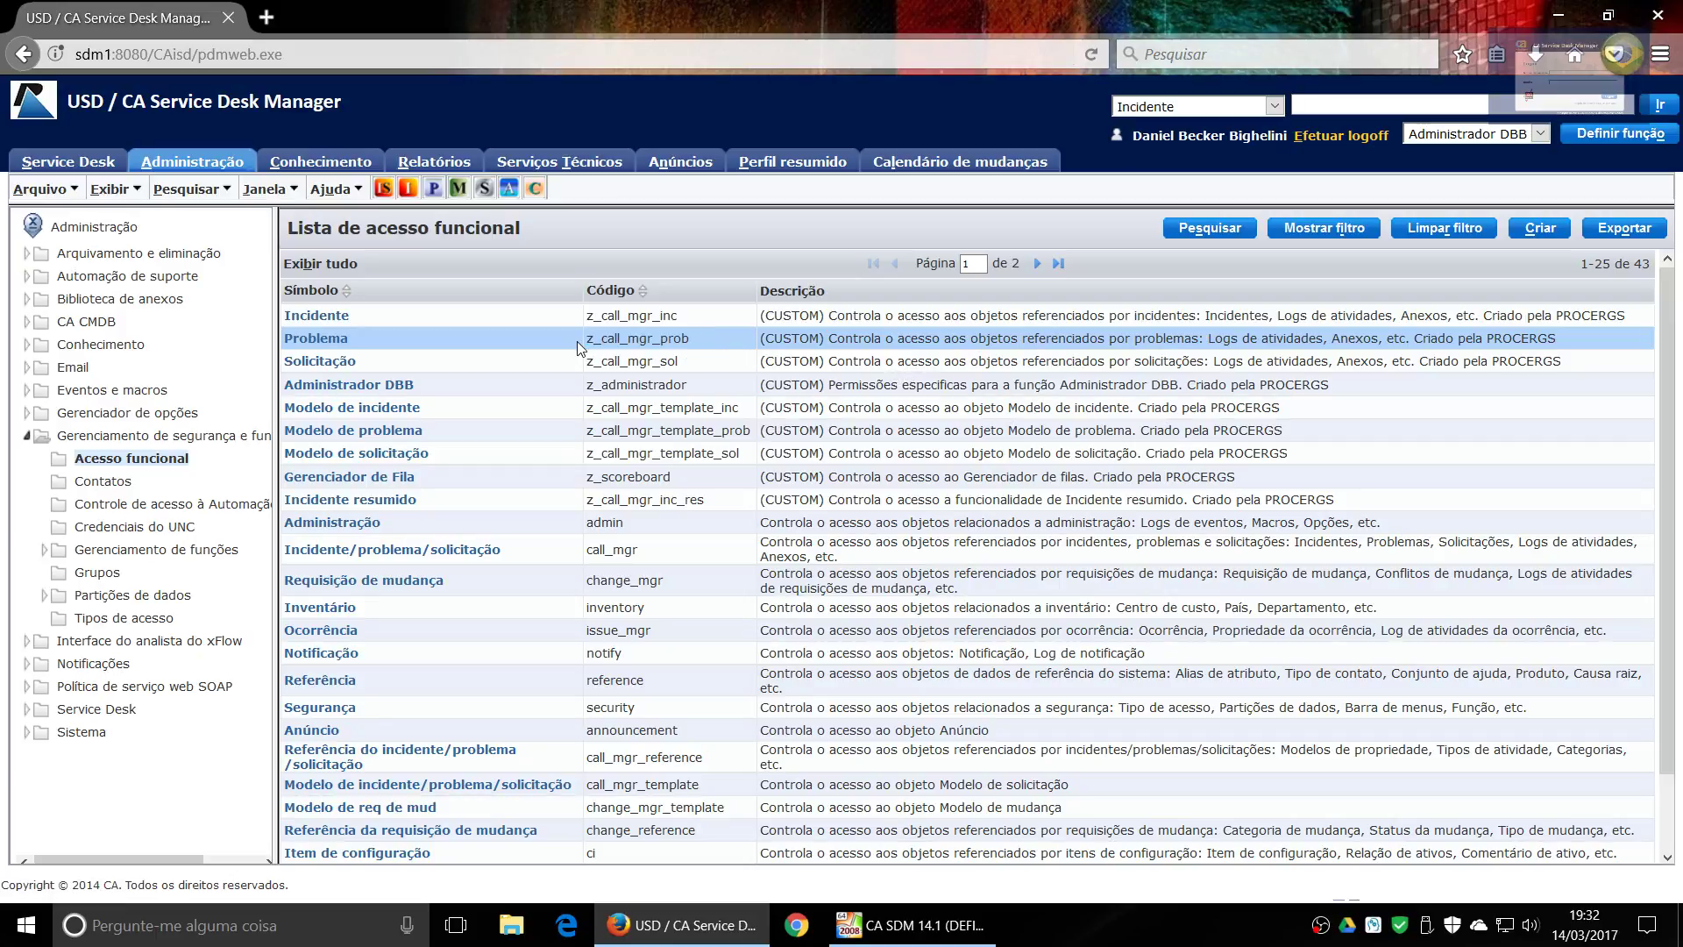
Review the roles available to the logged-in account alongside the custom Solicitação functional access entry
{"action": "left_click", "coordinate": [1478, 135]}
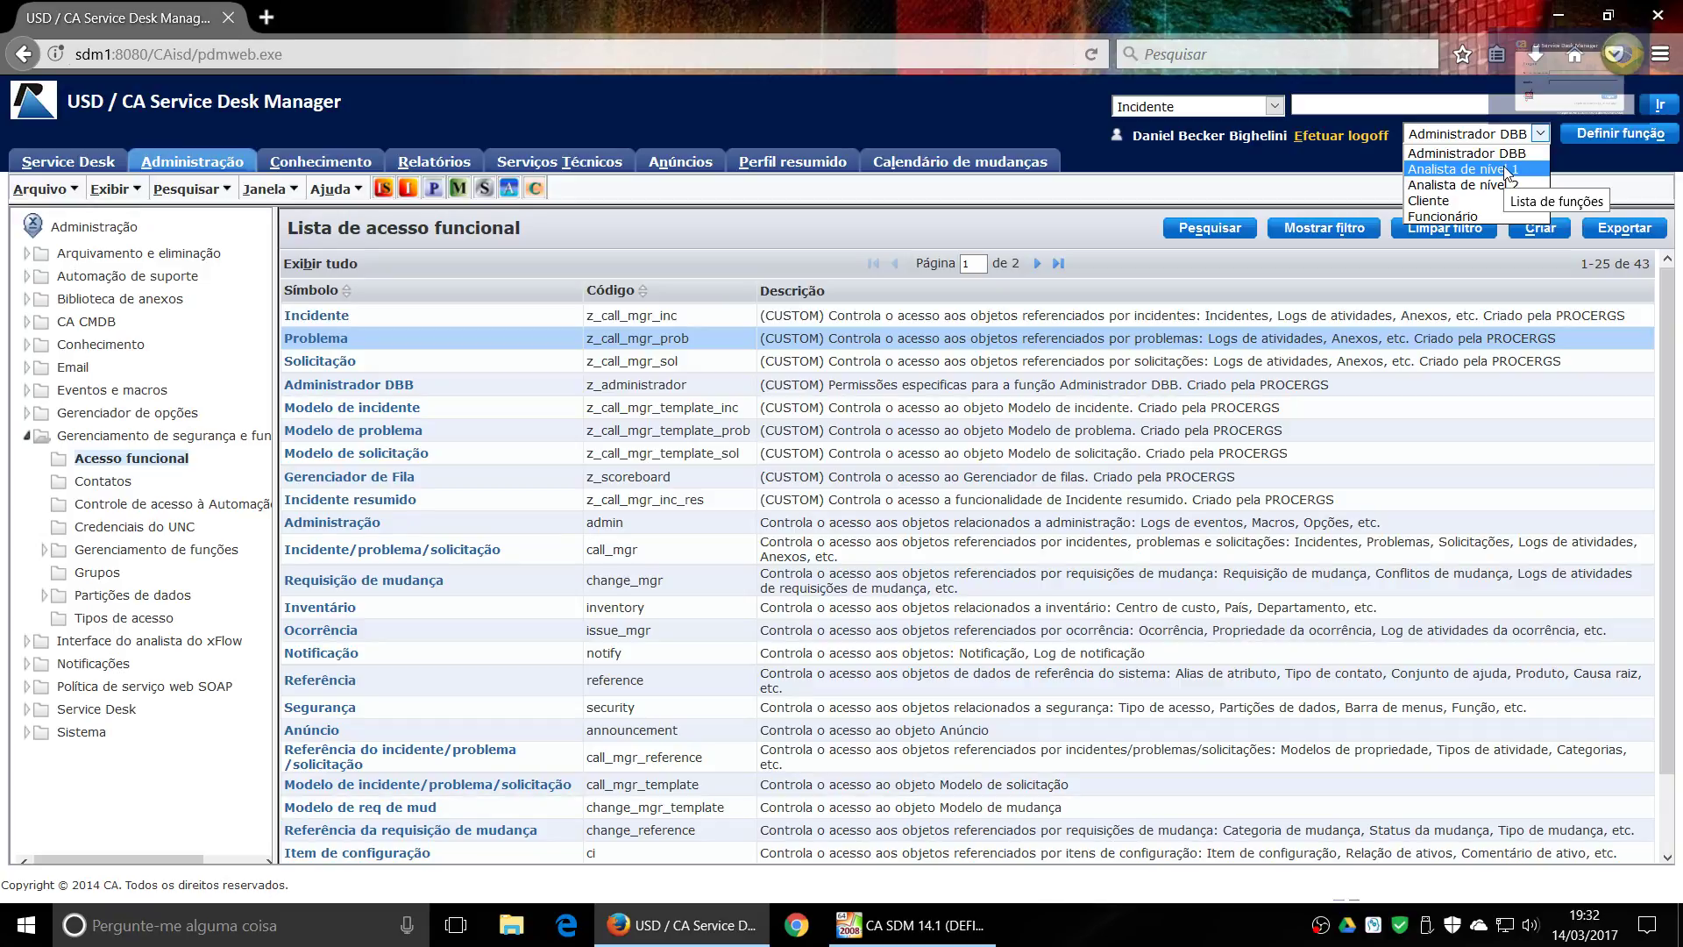
{"action": "left_click", "coordinate": [689, 359]}
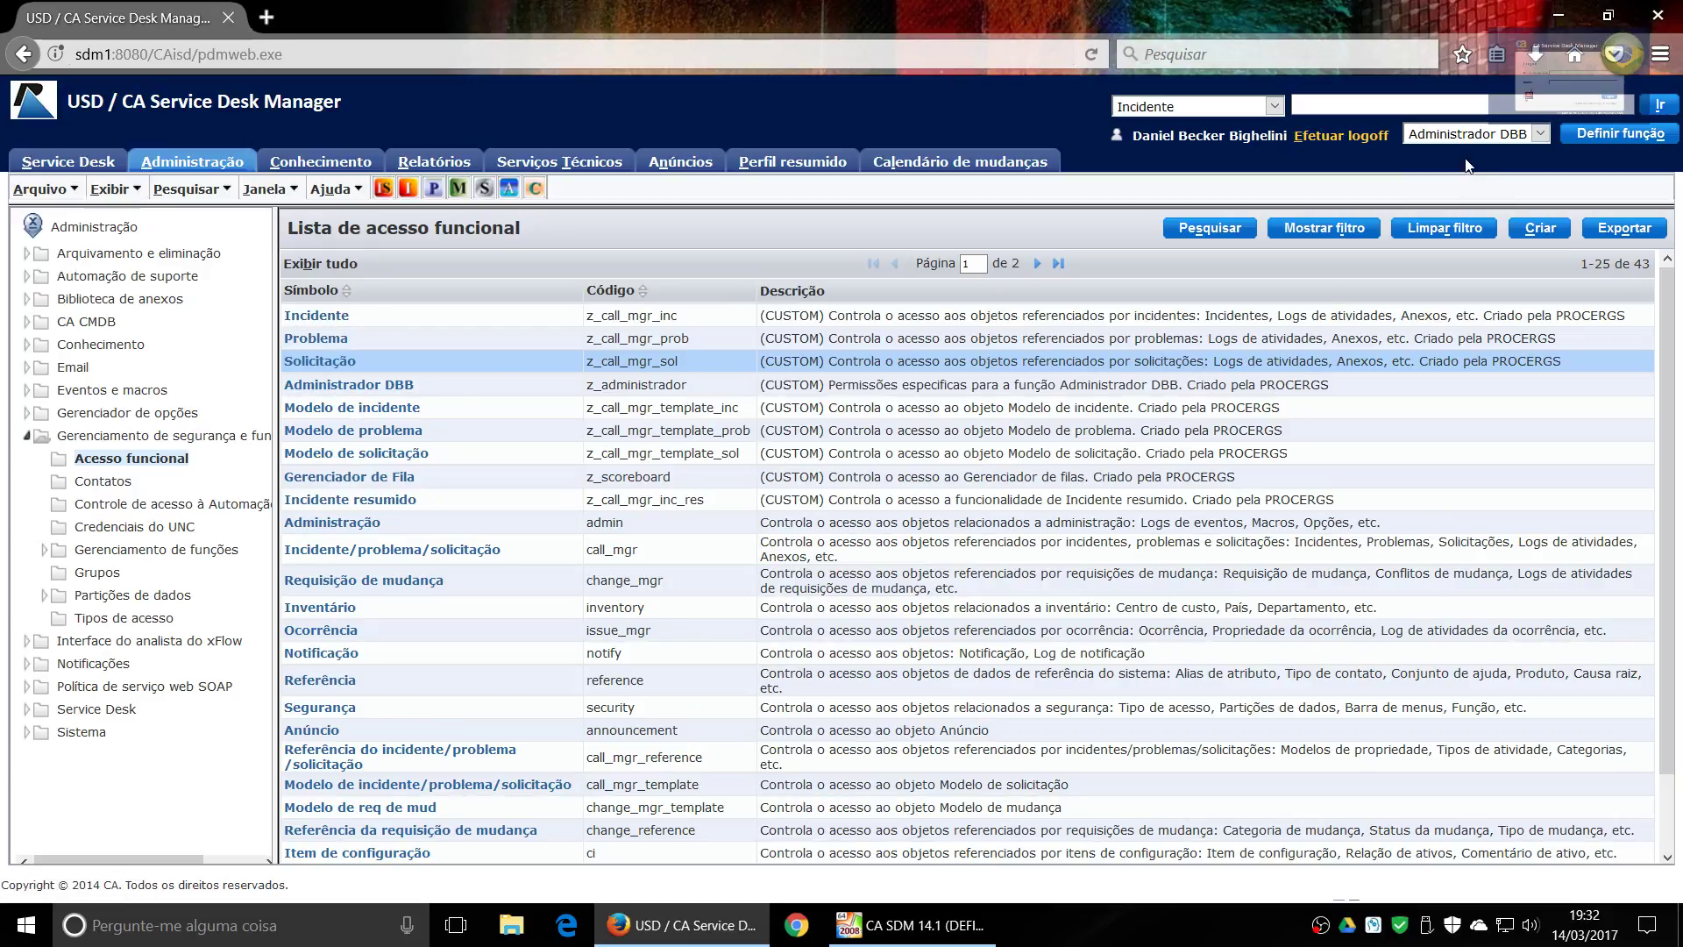
{"action": "left_click", "coordinate": [1464, 135]}
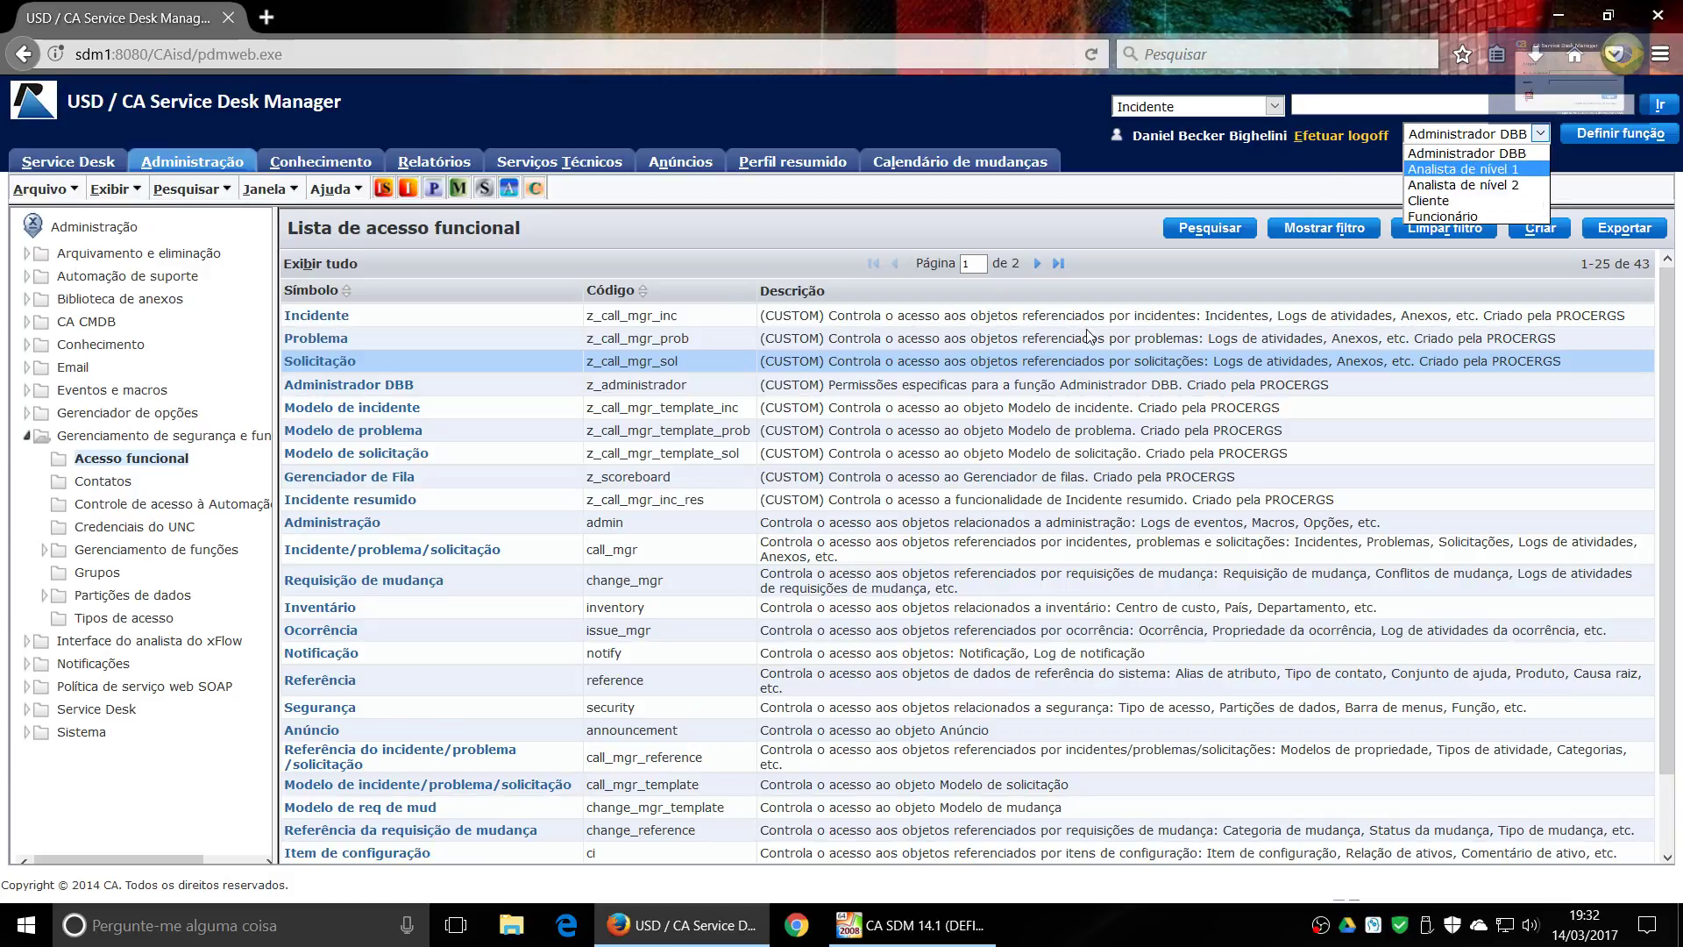
{"action": "left_click", "coordinate": [857, 368]}
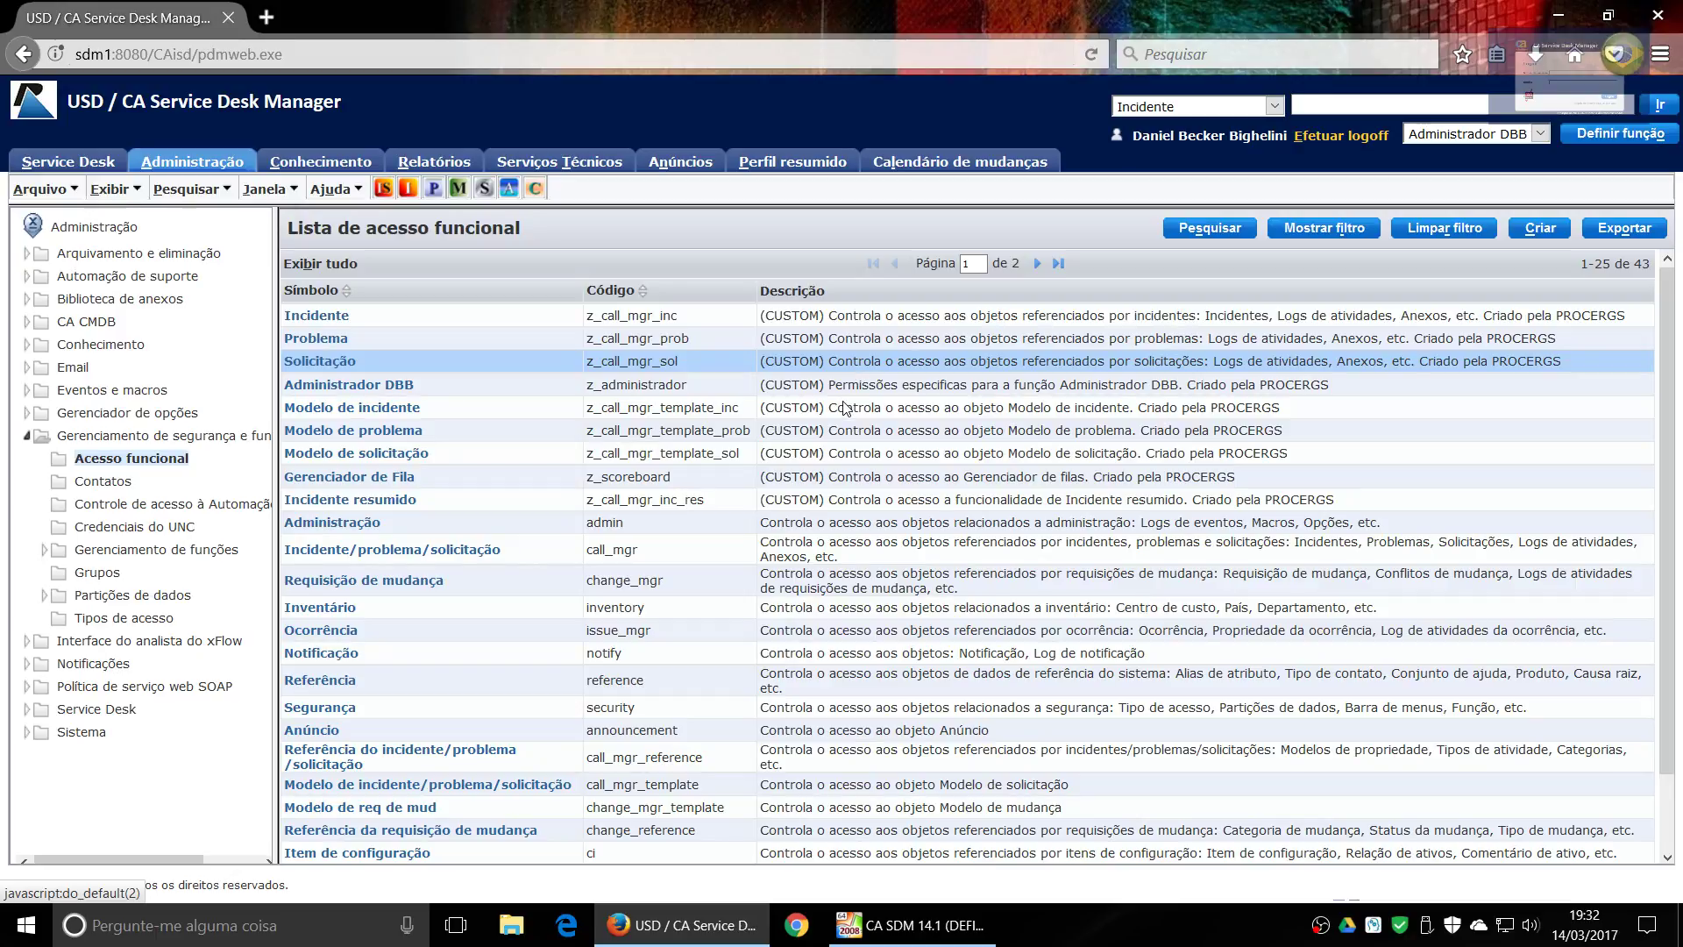
Switch to the virtual machine and examine the customized script files, such as dialog.js, in the site\mods\www\wwwroot\scripts folder
{"action": "left_click", "coordinate": [906, 929]}
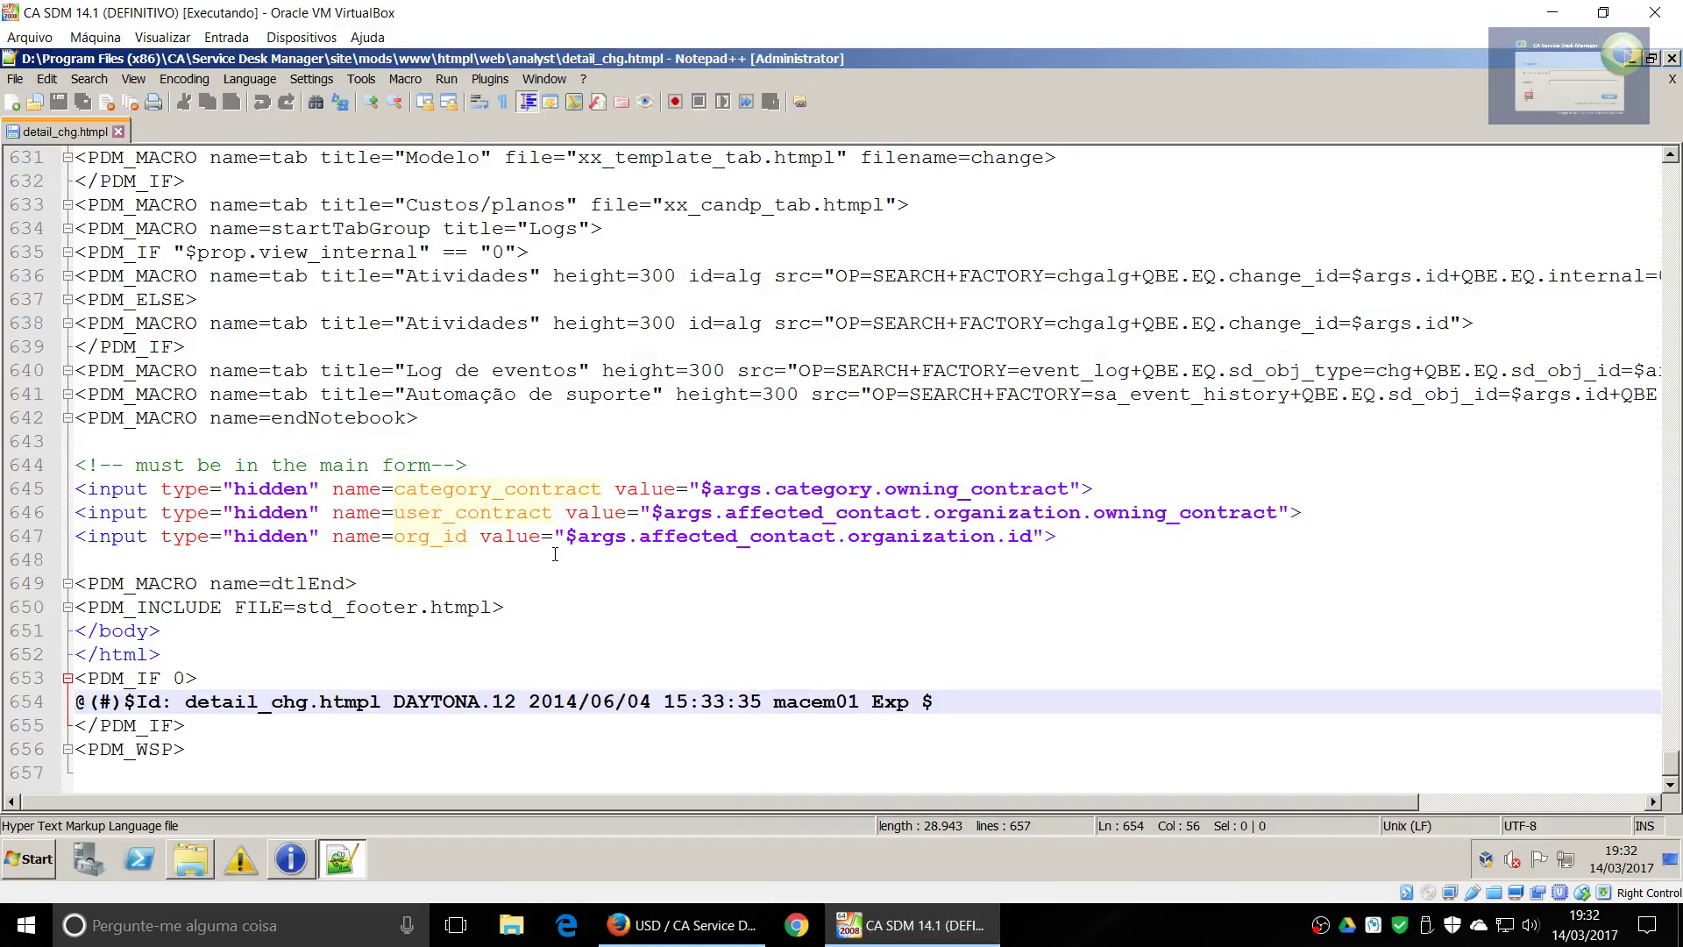
{"action": "left_click", "coordinate": [526, 513]}
{"action": "left_click", "coordinate": [541, 489]}
{"action": "left_click", "coordinate": [206, 868]}
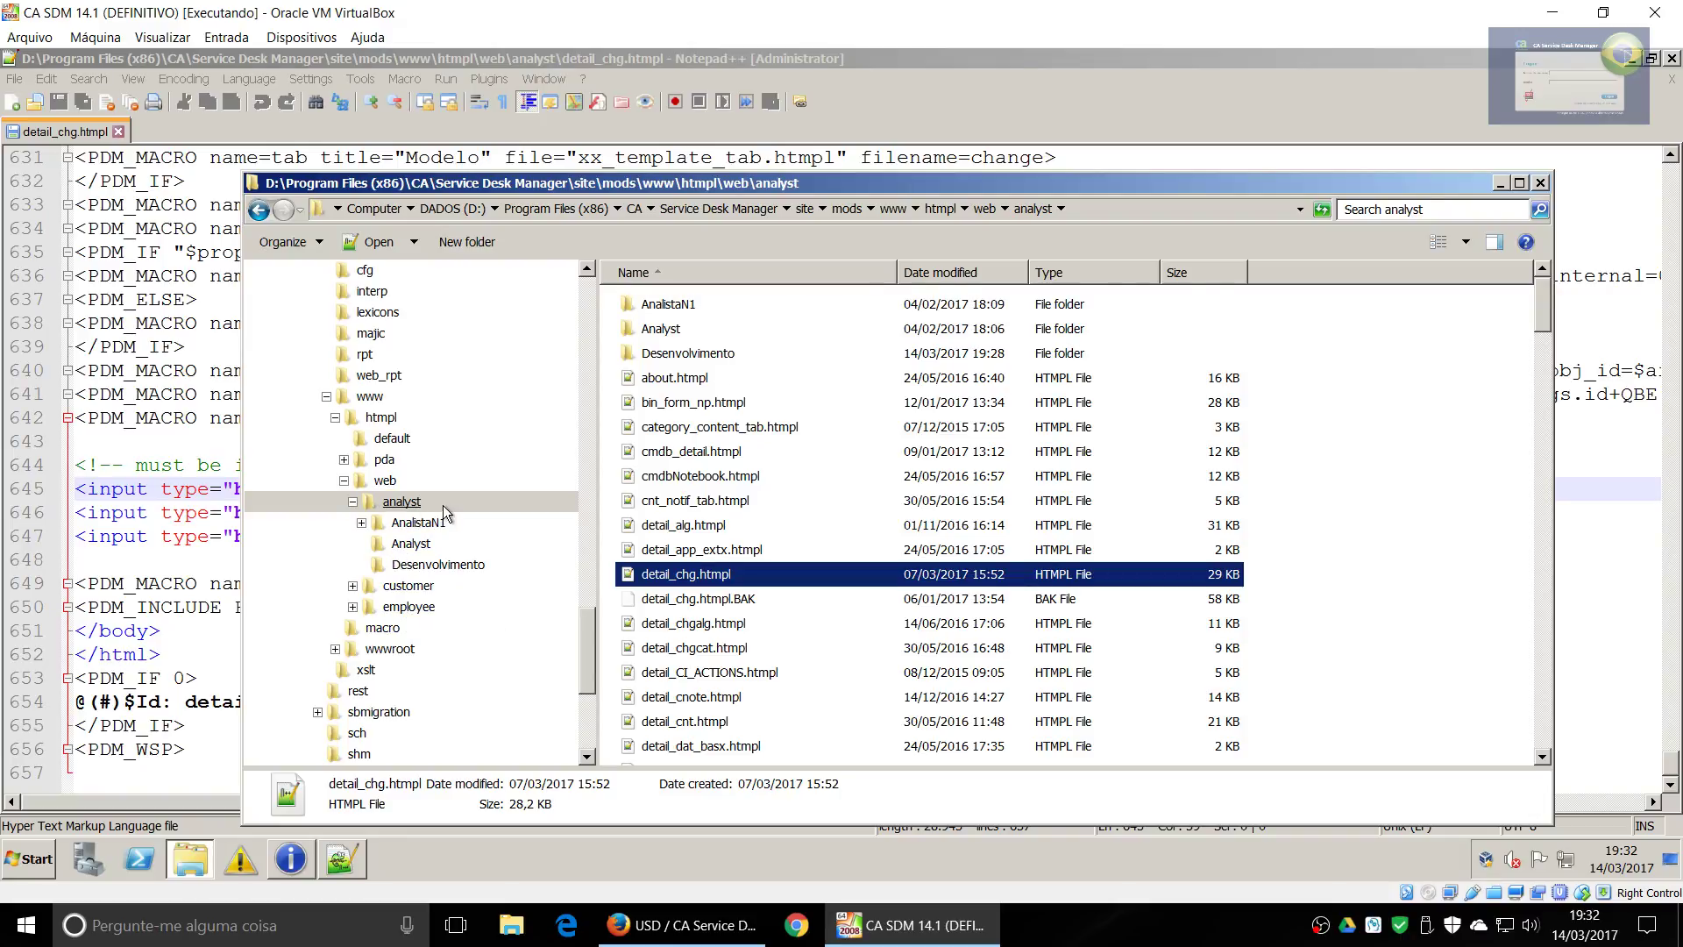
{"action": "left_click", "coordinate": [401, 652]}
{"action": "double_click", "coordinate": [675, 434]}
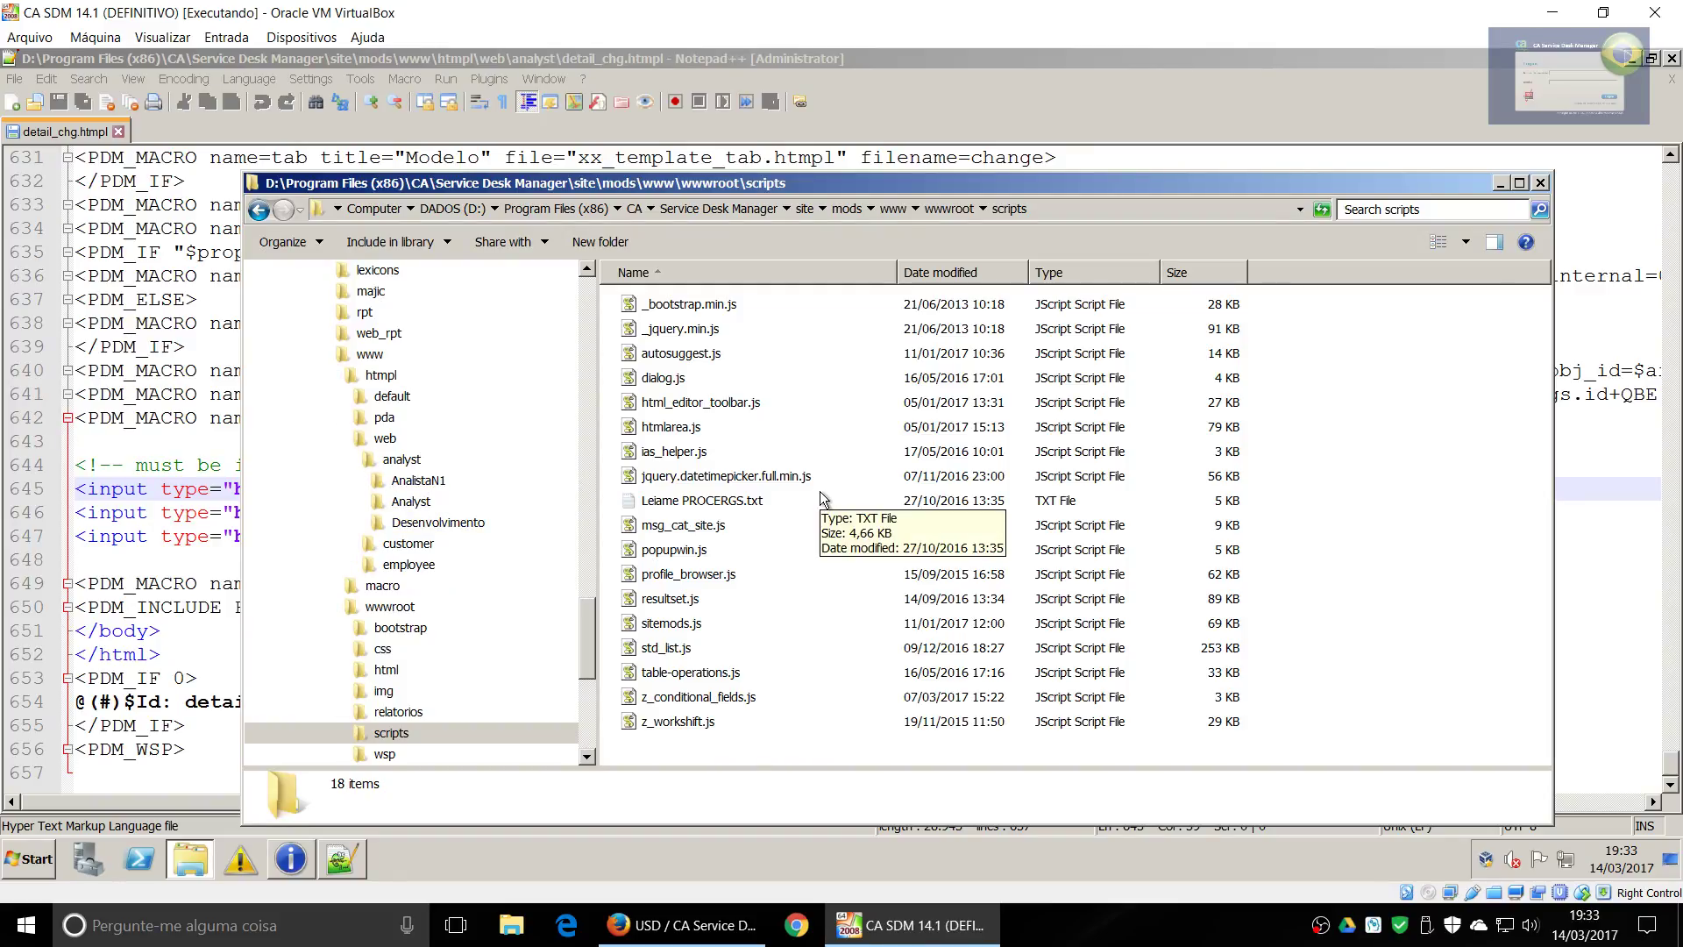
{"action": "left_click", "coordinate": [682, 378]}
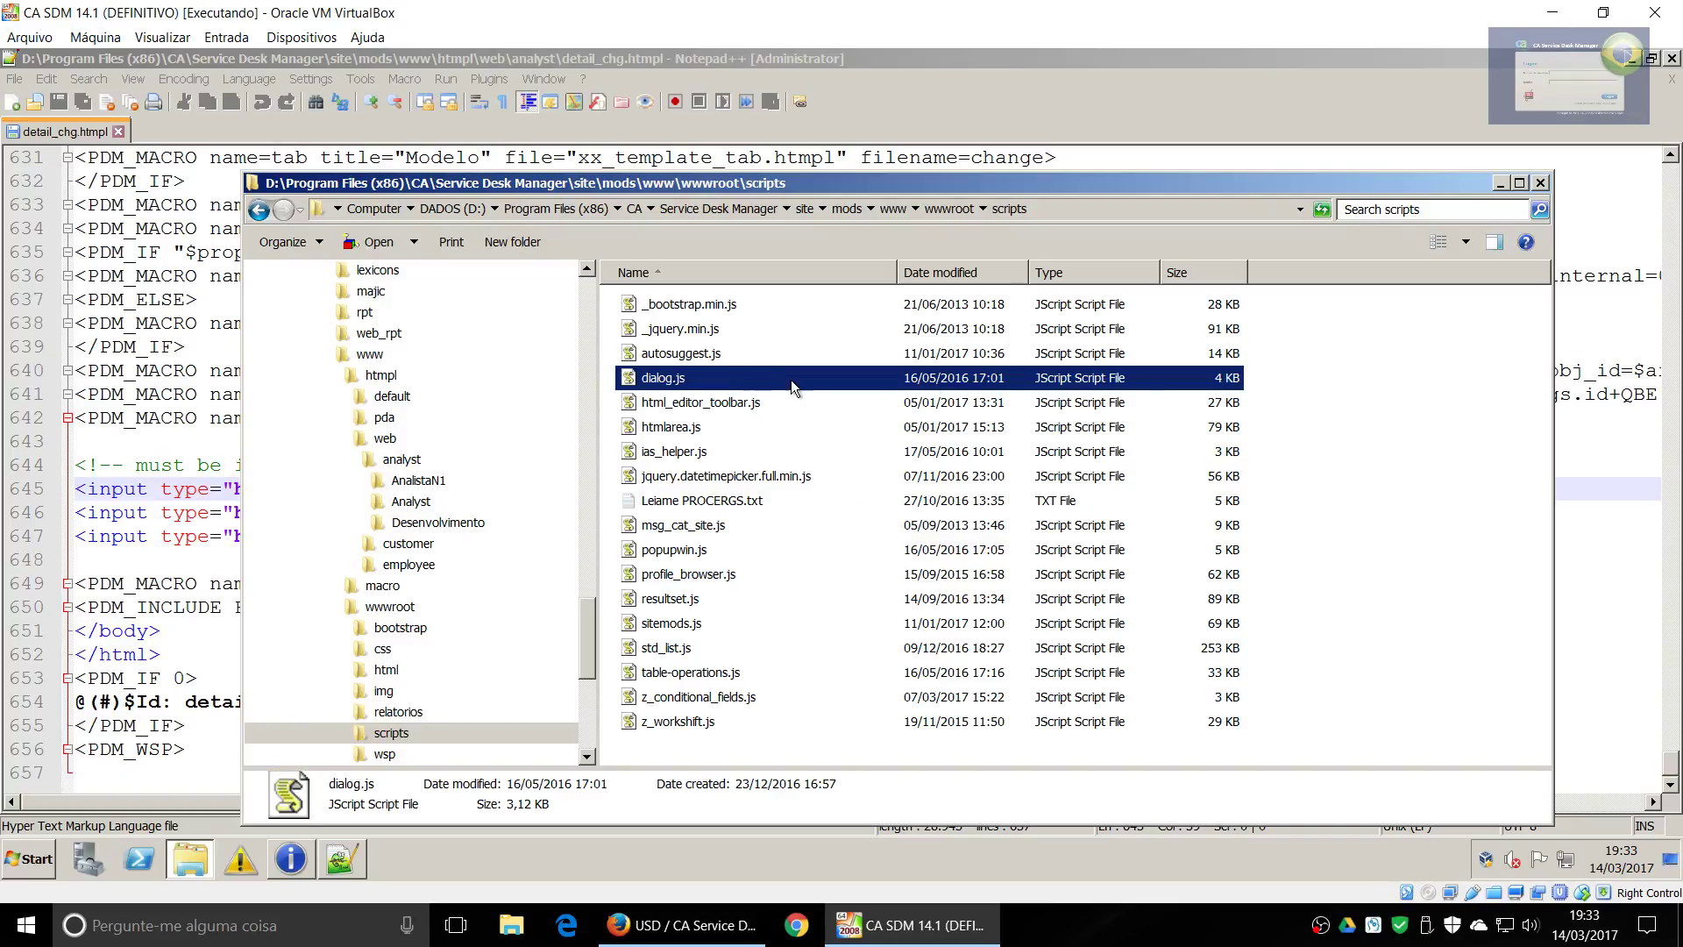
{"action": "left_click", "coordinate": [1337, 380]}
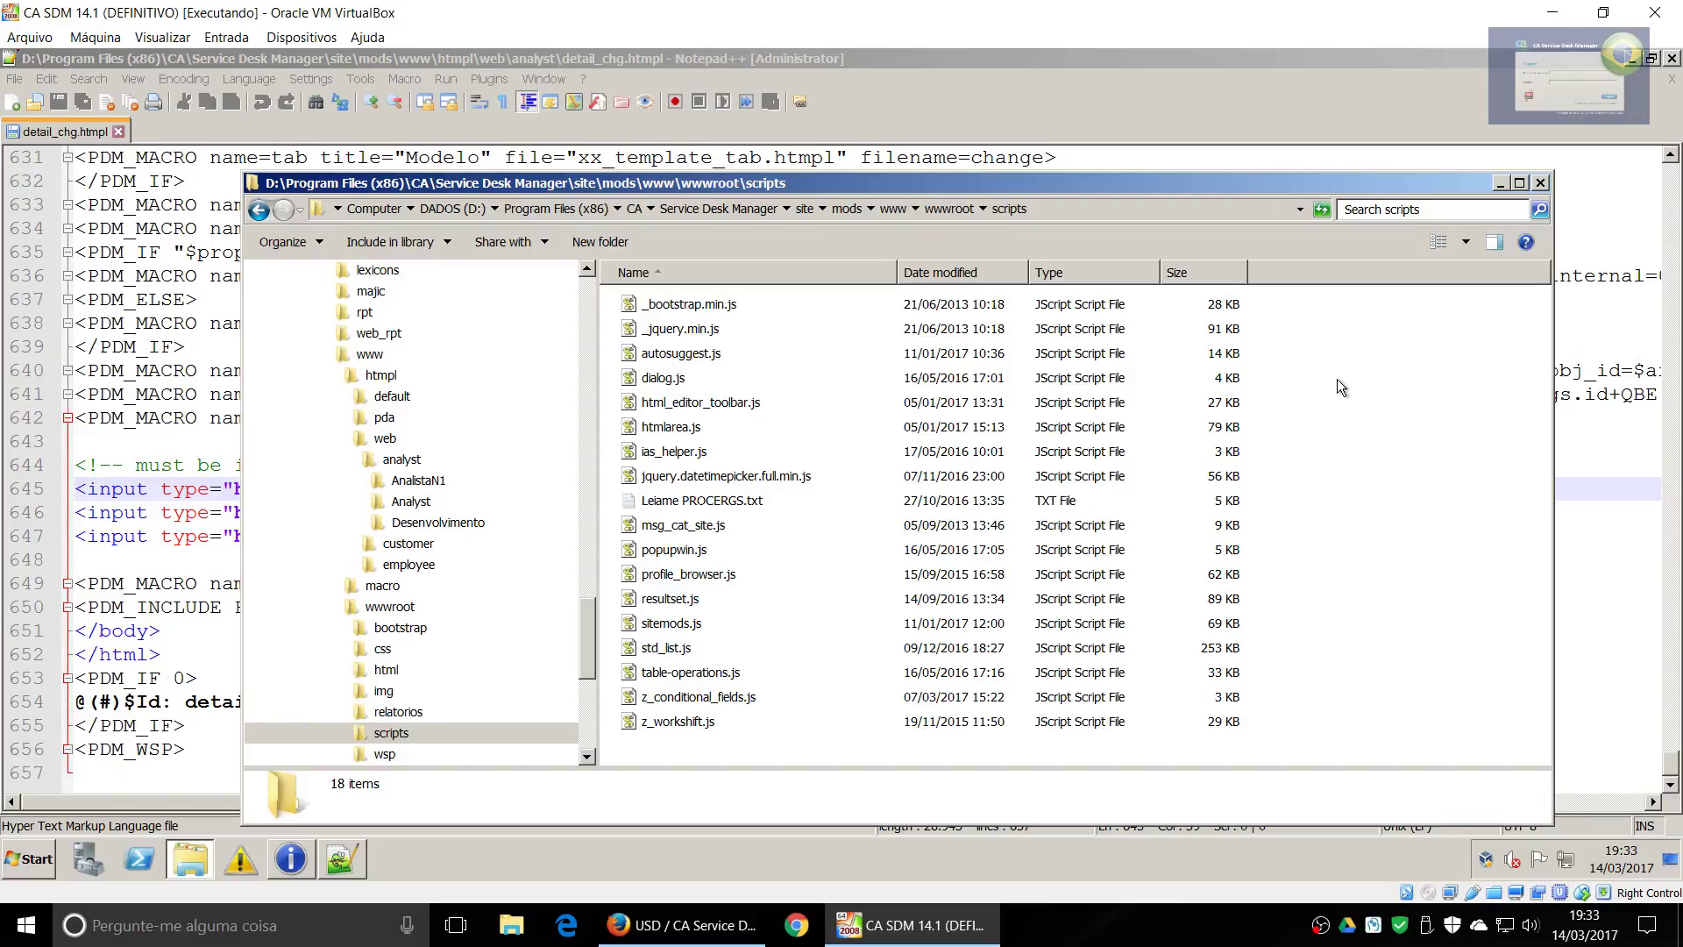
Open the standard analyst forms folder under Service Desk Manager\bopcfg\www\htmpl\web
{"action": "left_click", "coordinate": [581, 341]}
{"action": "left_click", "coordinate": [582, 340]}
{"action": "left_click", "coordinate": [581, 341]}
{"action": "left_click", "coordinate": [581, 340]}
{"action": "left_click_drag", "start_coordinate": [582, 340], "coordinate": [590, 502]}
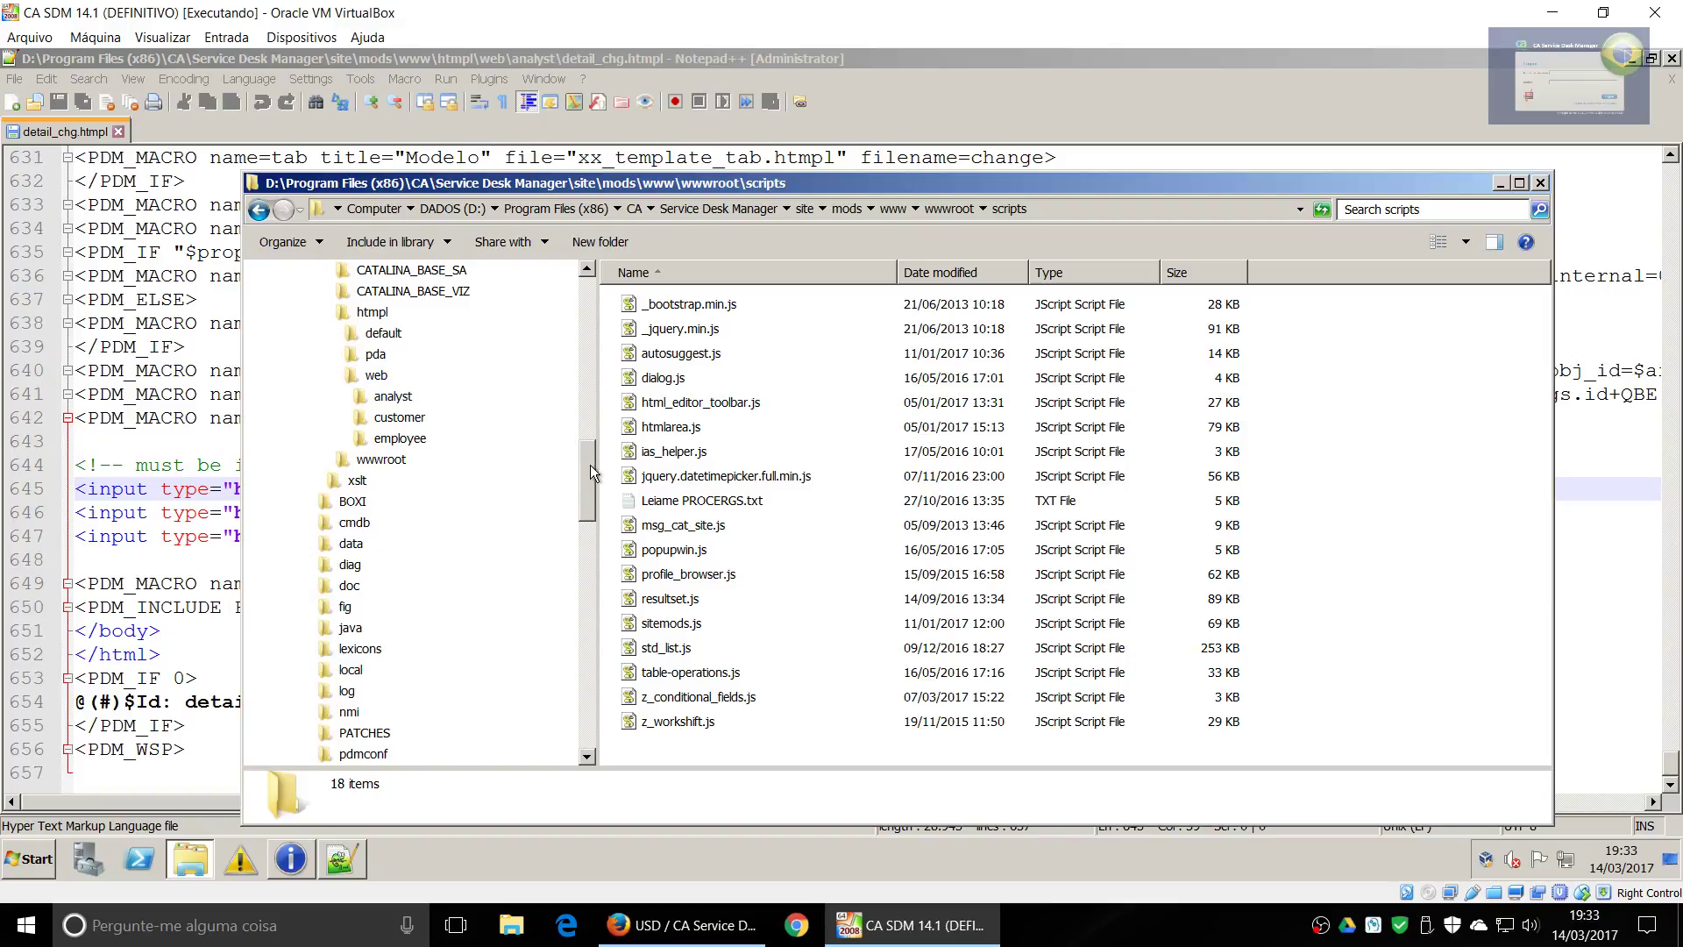
{"action": "scroll", "coordinate": [591, 464], "scroll_direction": "up", "scroll_amount": 2}
{"action": "mouse_move", "coordinate": [587, 435]}
{"action": "left_mouse_down"}
{"action": "mouse_move", "coordinate": [584, 395]}
{"action": "mouse_move", "coordinate": [586, 409]}
{"action": "left_mouse_up"}
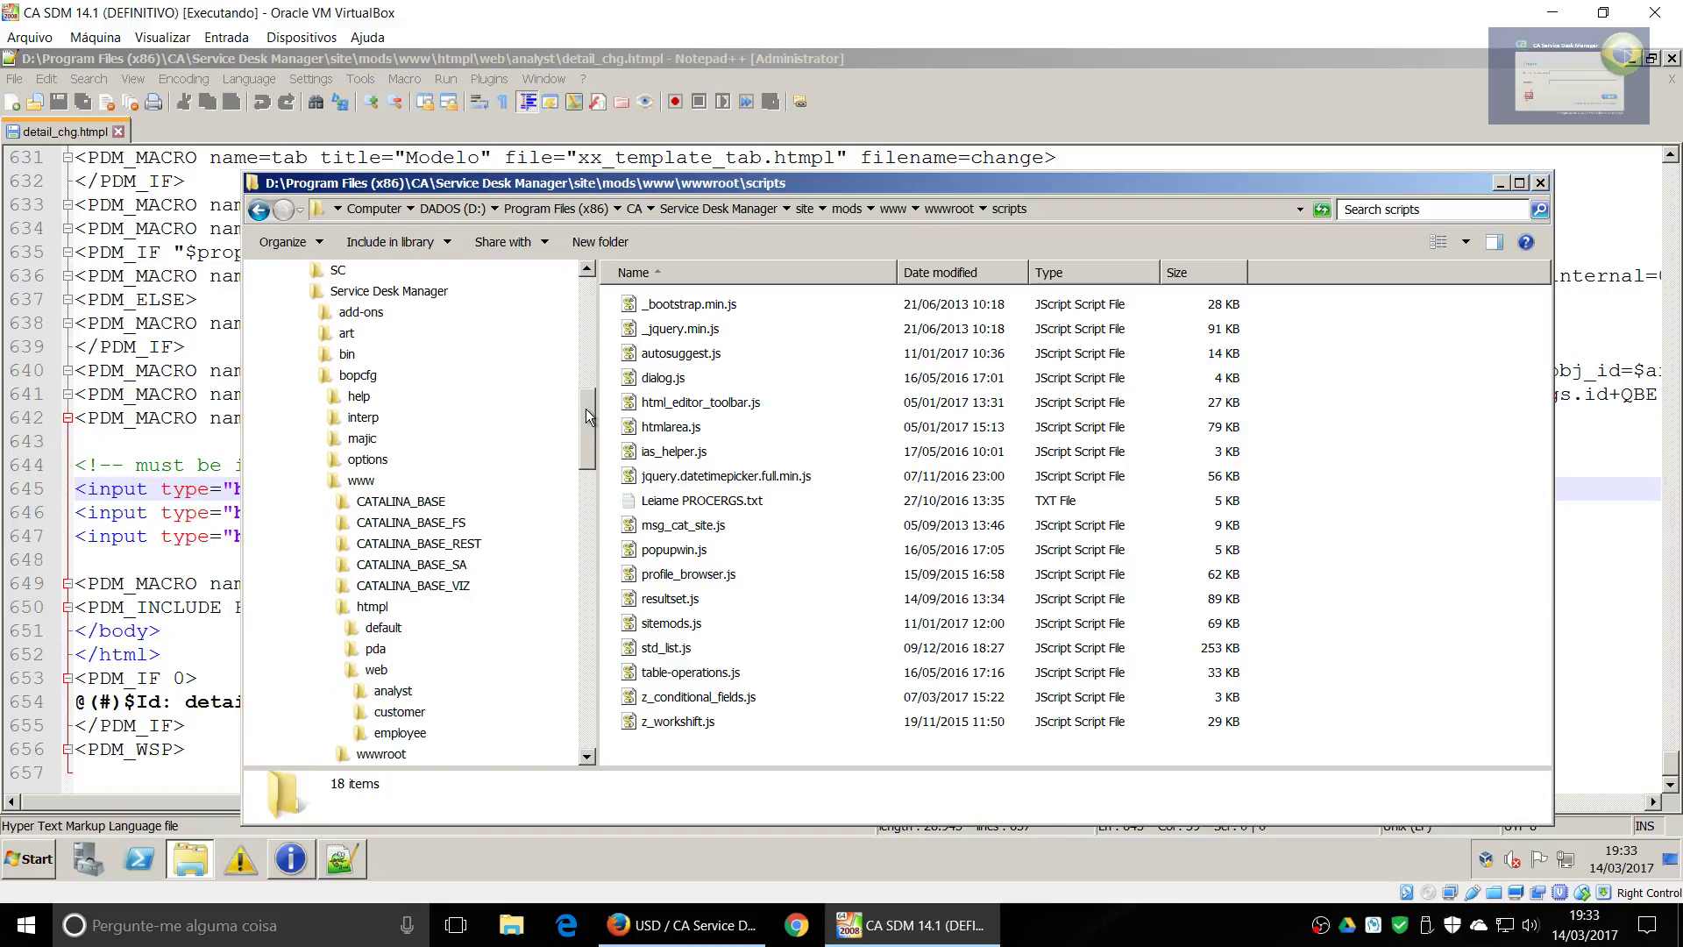
{"action": "left_click", "coordinate": [406, 699]}
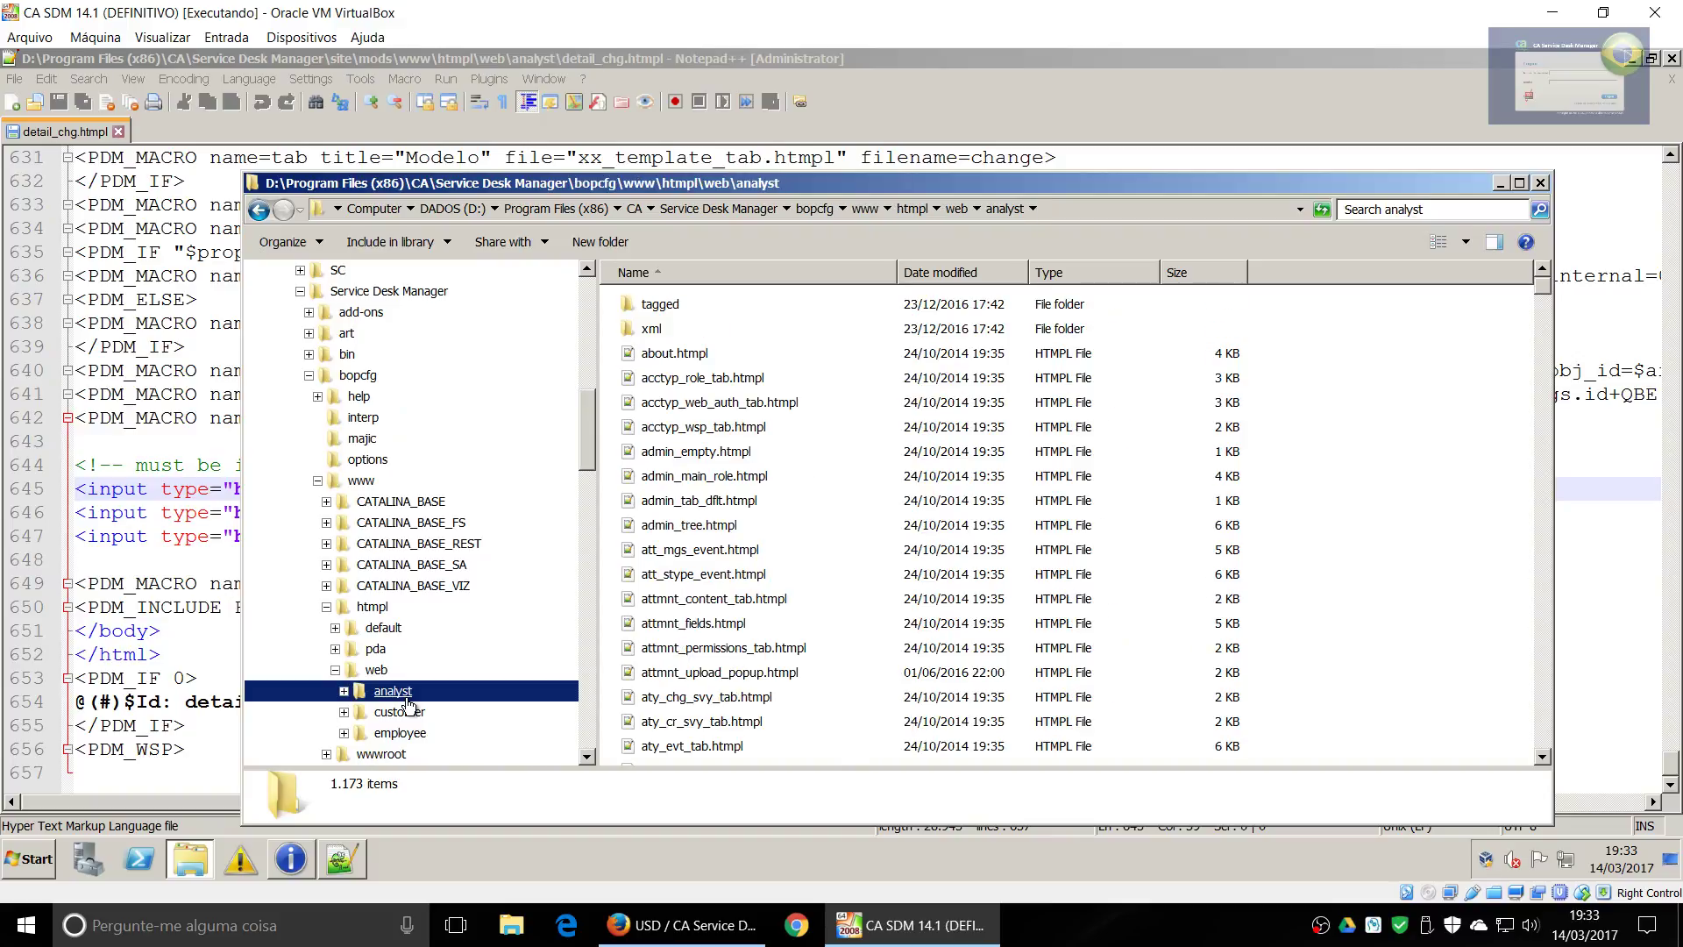
Locate the standard form file detail_in.htmpl in the bopcfg\www\htmpl\web\analyst folder
{"action": "left_click", "coordinate": [684, 356]}
{"action": "type", "text": "de"}
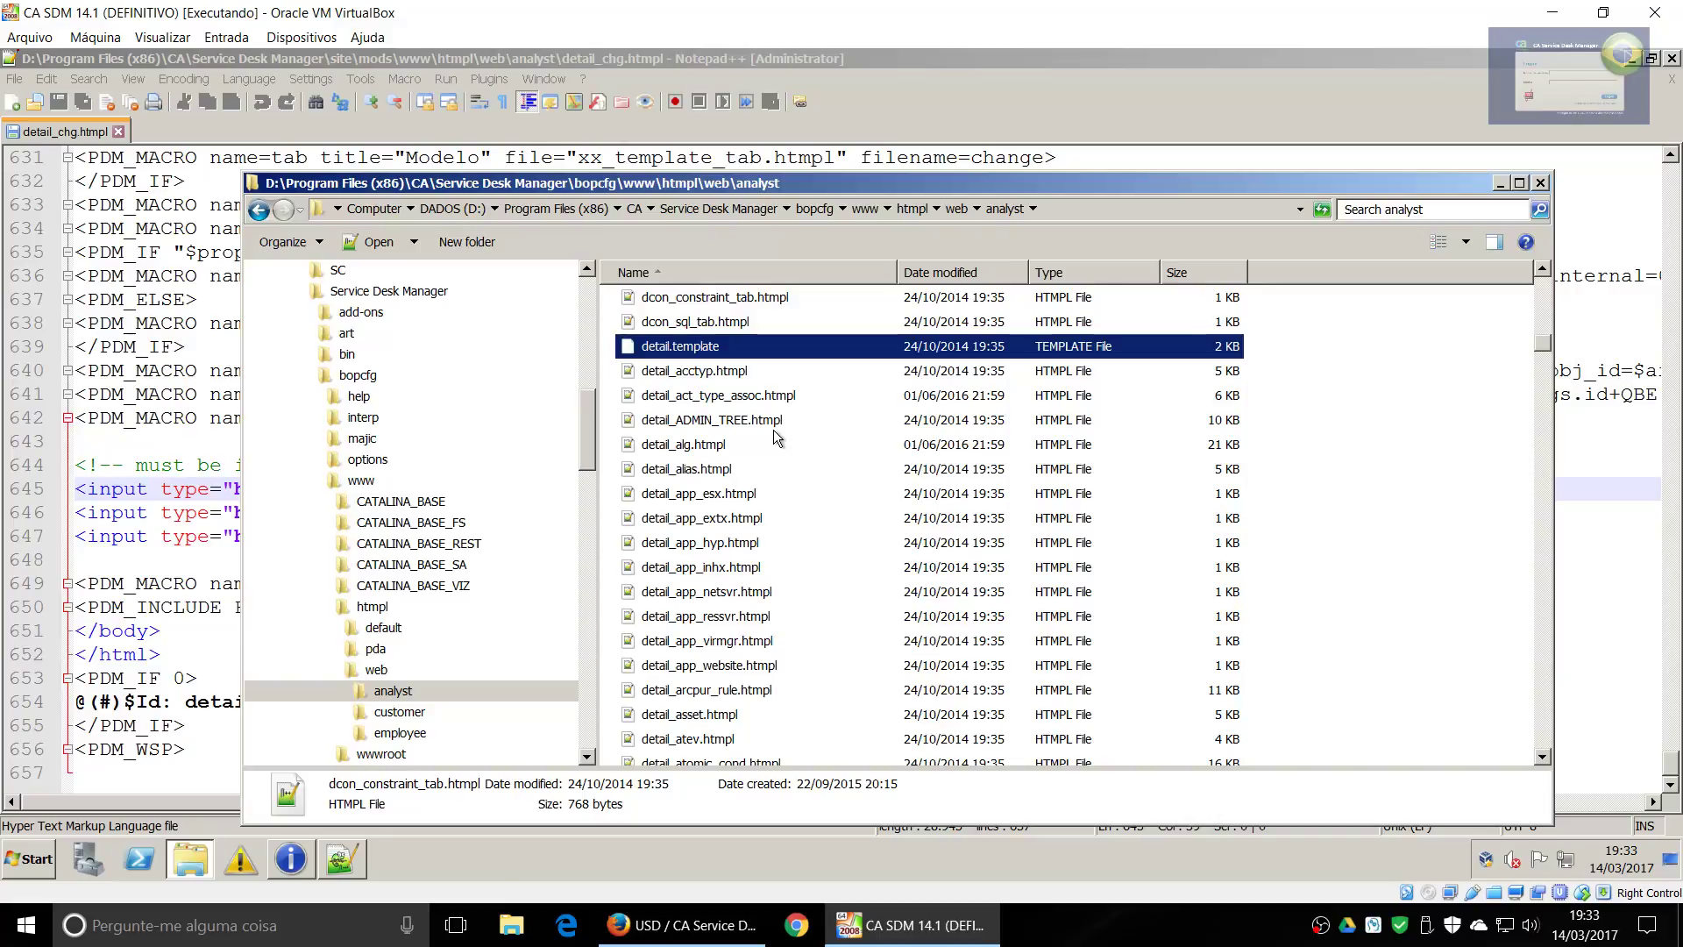
{"action": "key", "text": "Down"}
{"action": "key", "text": "Down"}
{"action": "key", "text": "Down"}
{"action": "key", "text": "Down"}
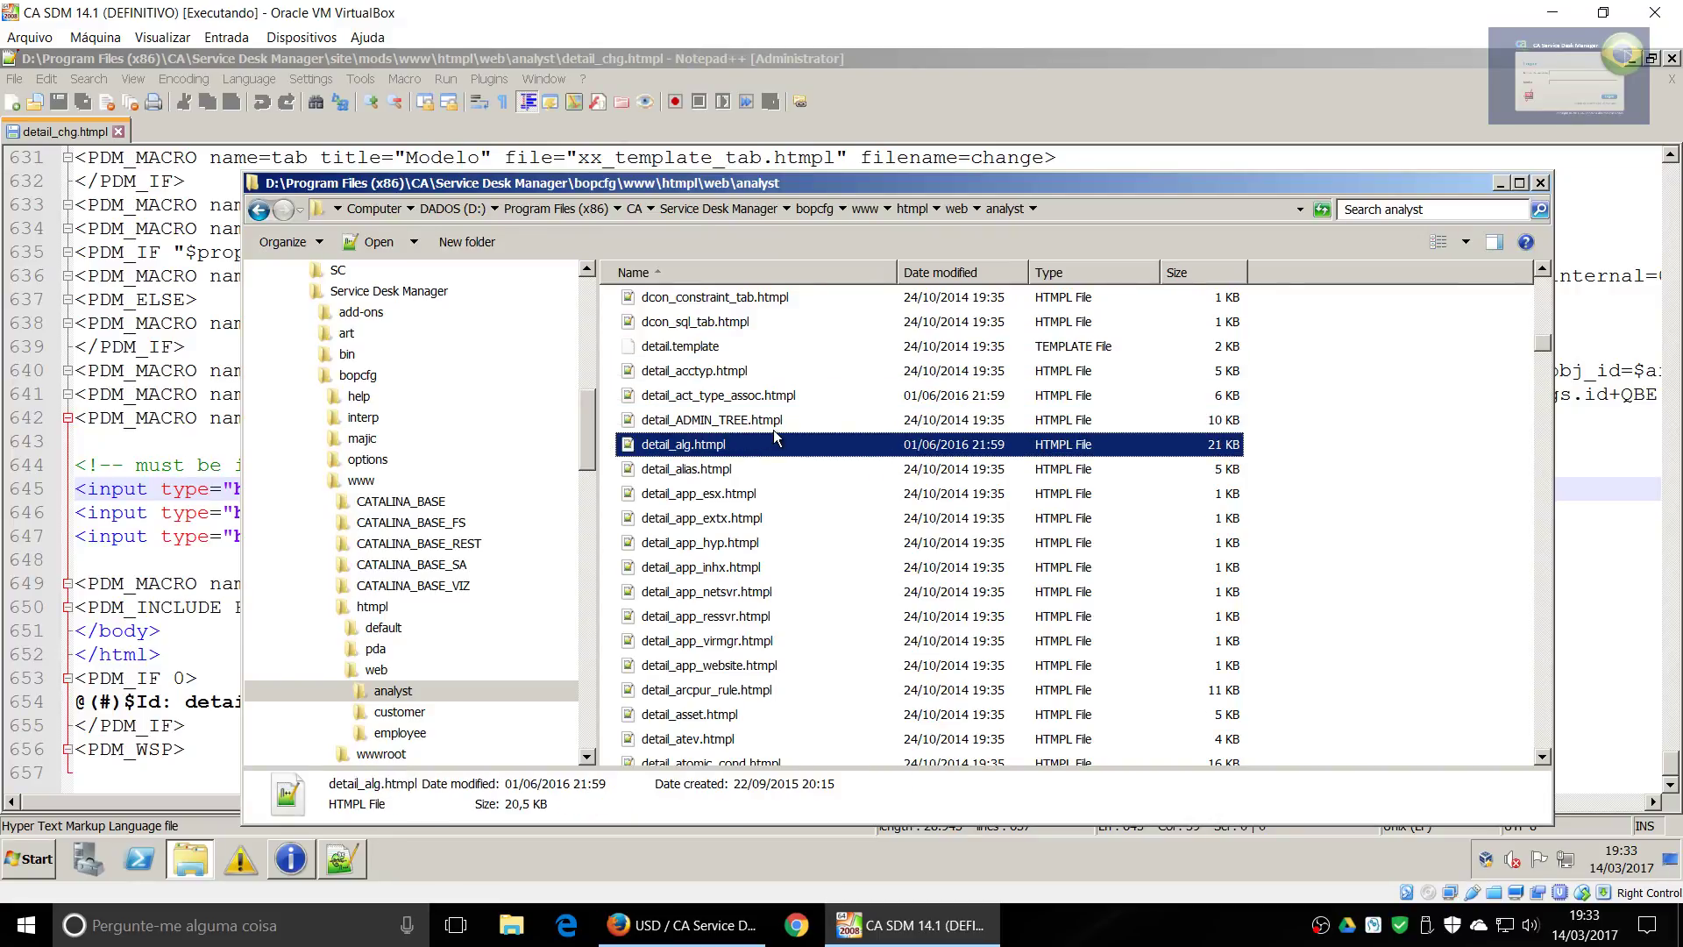
{"action": "key", "text": "Down"}
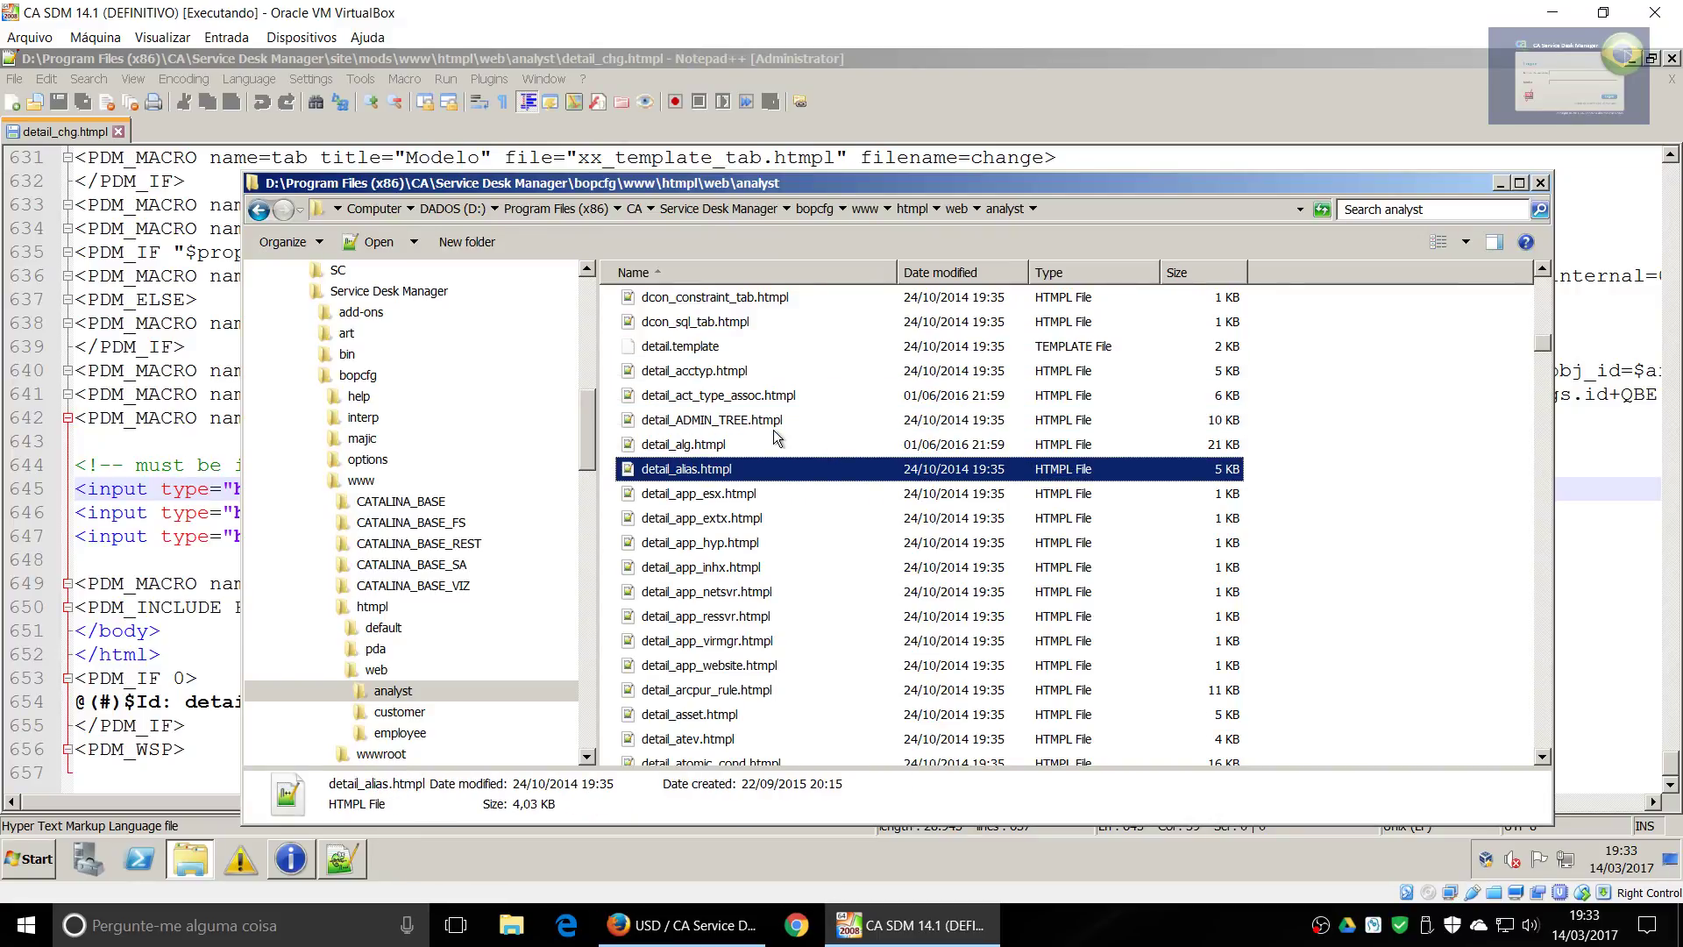
{"action": "type", "text": "in"}
{"action": "key", "text": "Down"}
{"action": "key", "text": "Up"}
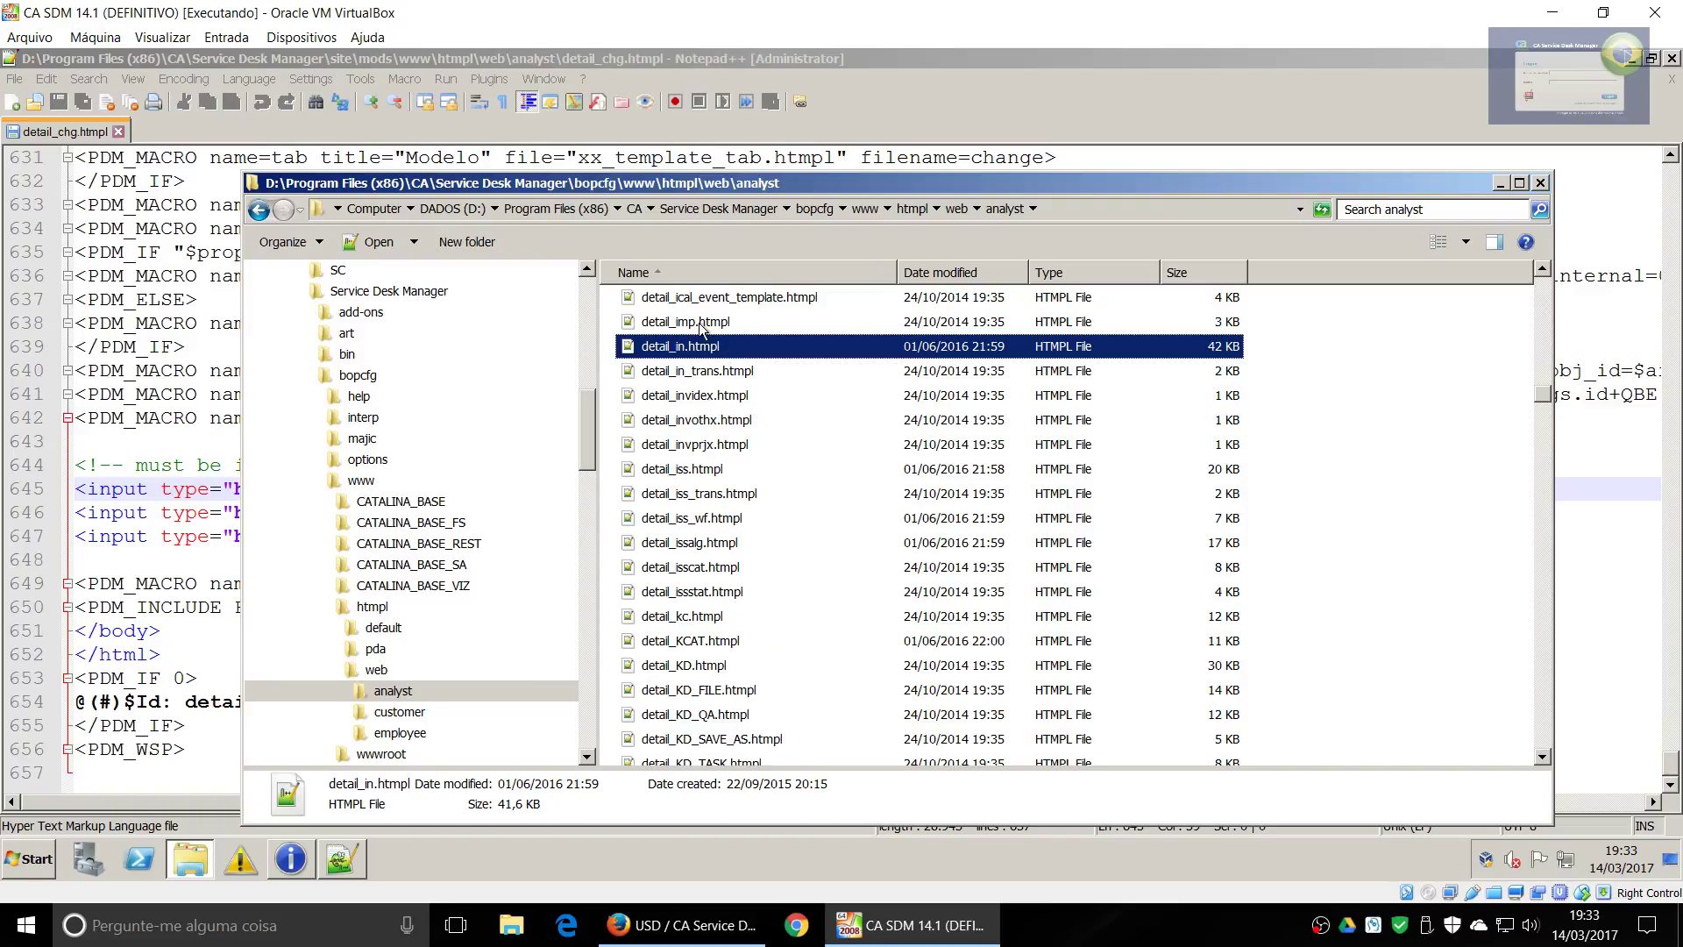
Examine the customized forms and Desenvolvimento folder in site\mods\www\htmpl\web\analyst, and return to the functional access list in the browser
{"action": "left_click", "coordinate": [588, 569]}
{"action": "left_click_drag", "start_coordinate": [594, 519], "coordinate": [601, 660]}
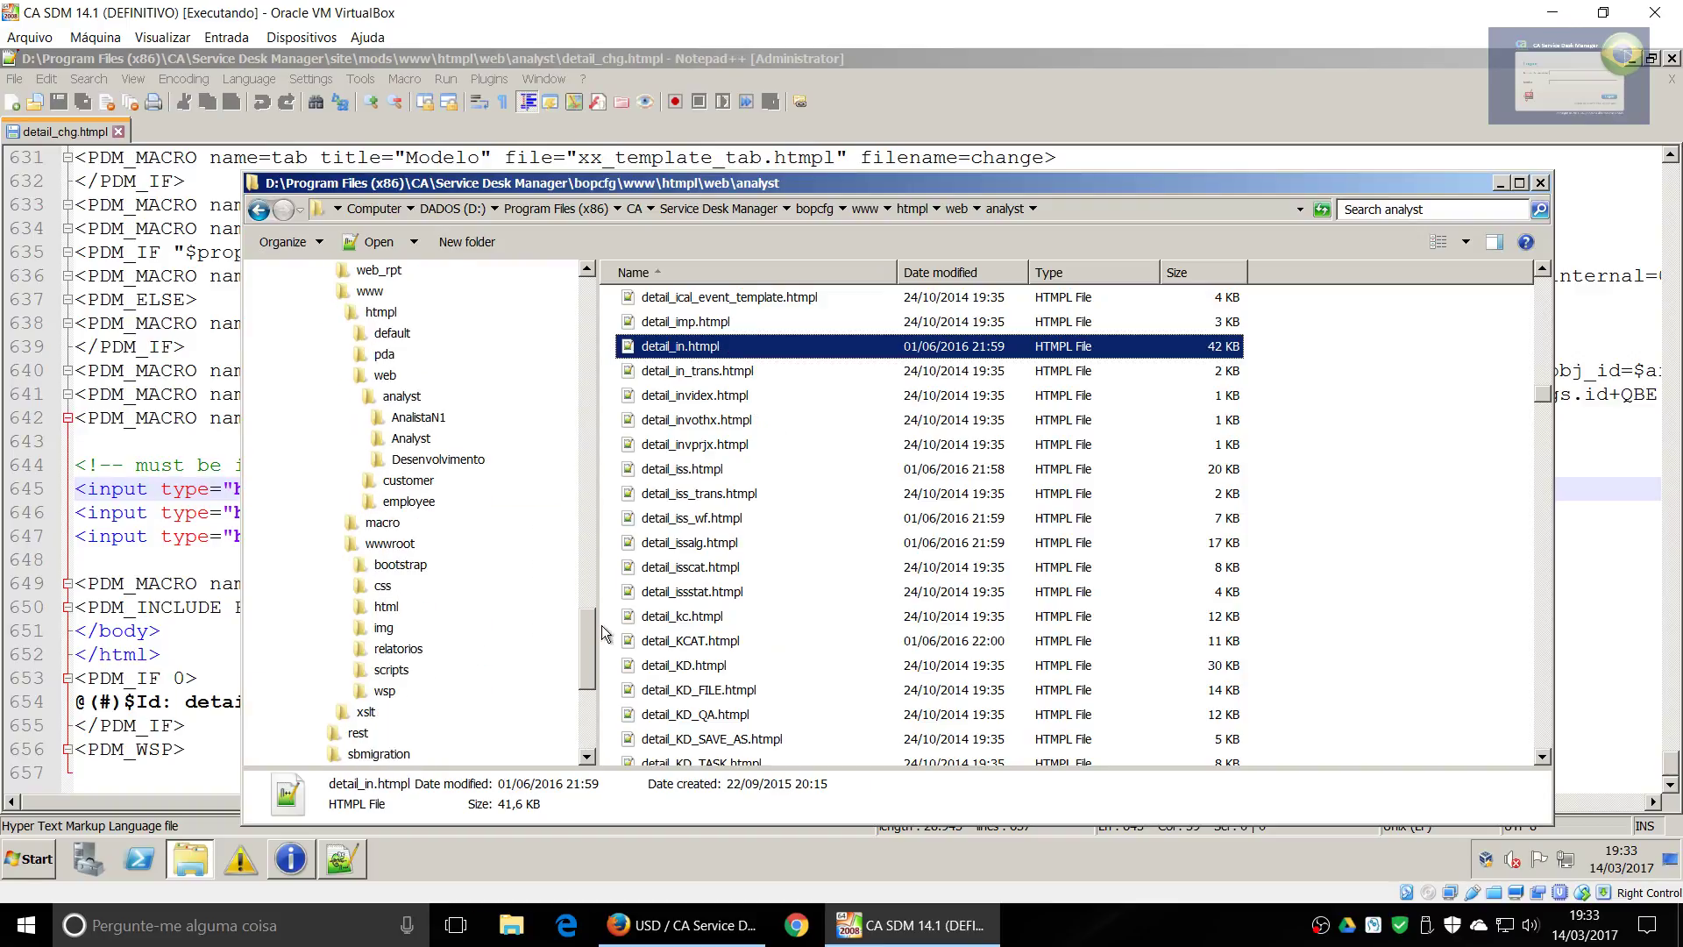
{"action": "left_click", "coordinate": [408, 399]}
{"action": "left_click", "coordinate": [674, 386]}
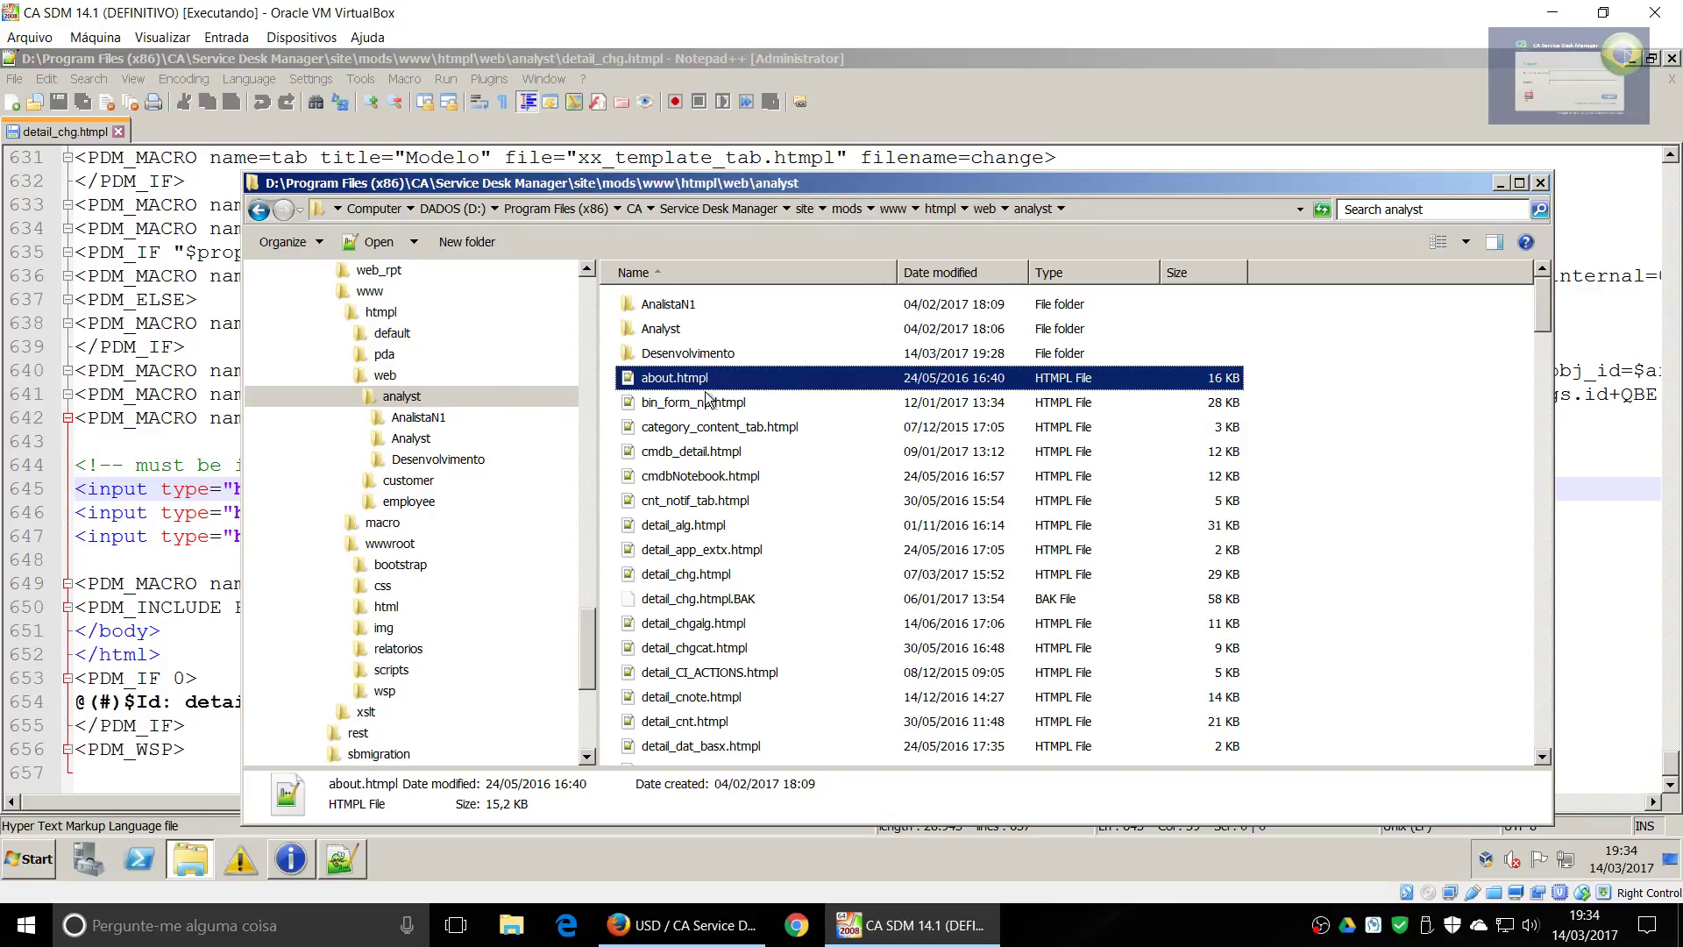
{"action": "left_click", "coordinate": [708, 483]}
{"action": "key", "text": "d"}
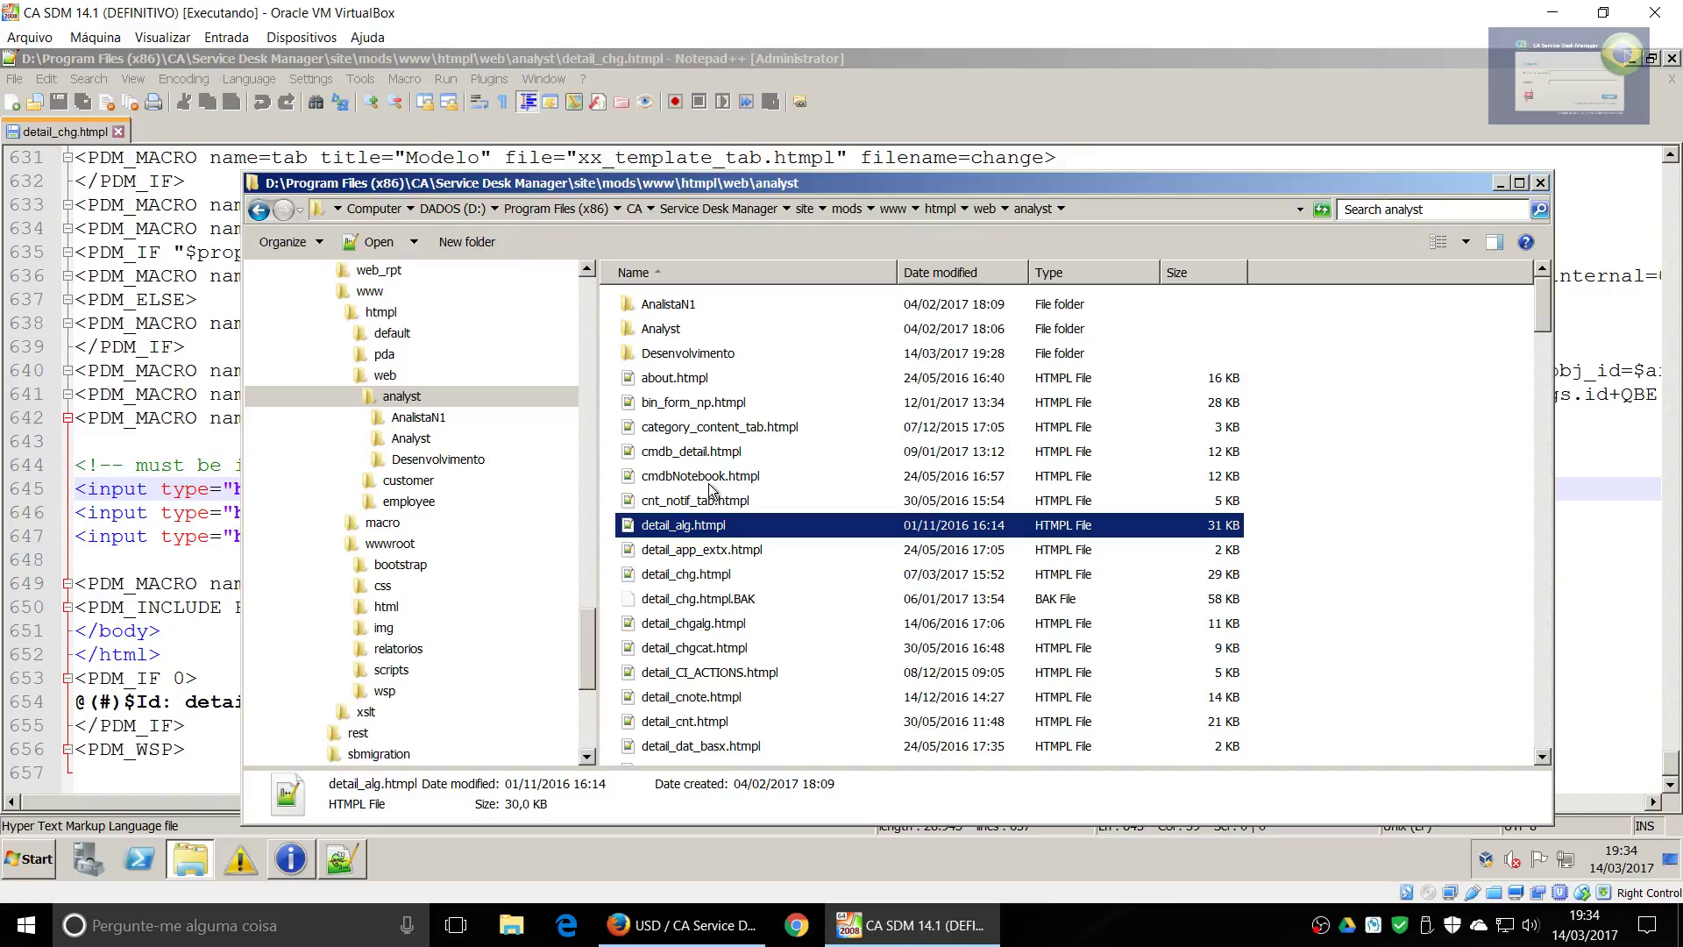
{"action": "left_click", "coordinate": [711, 487]}
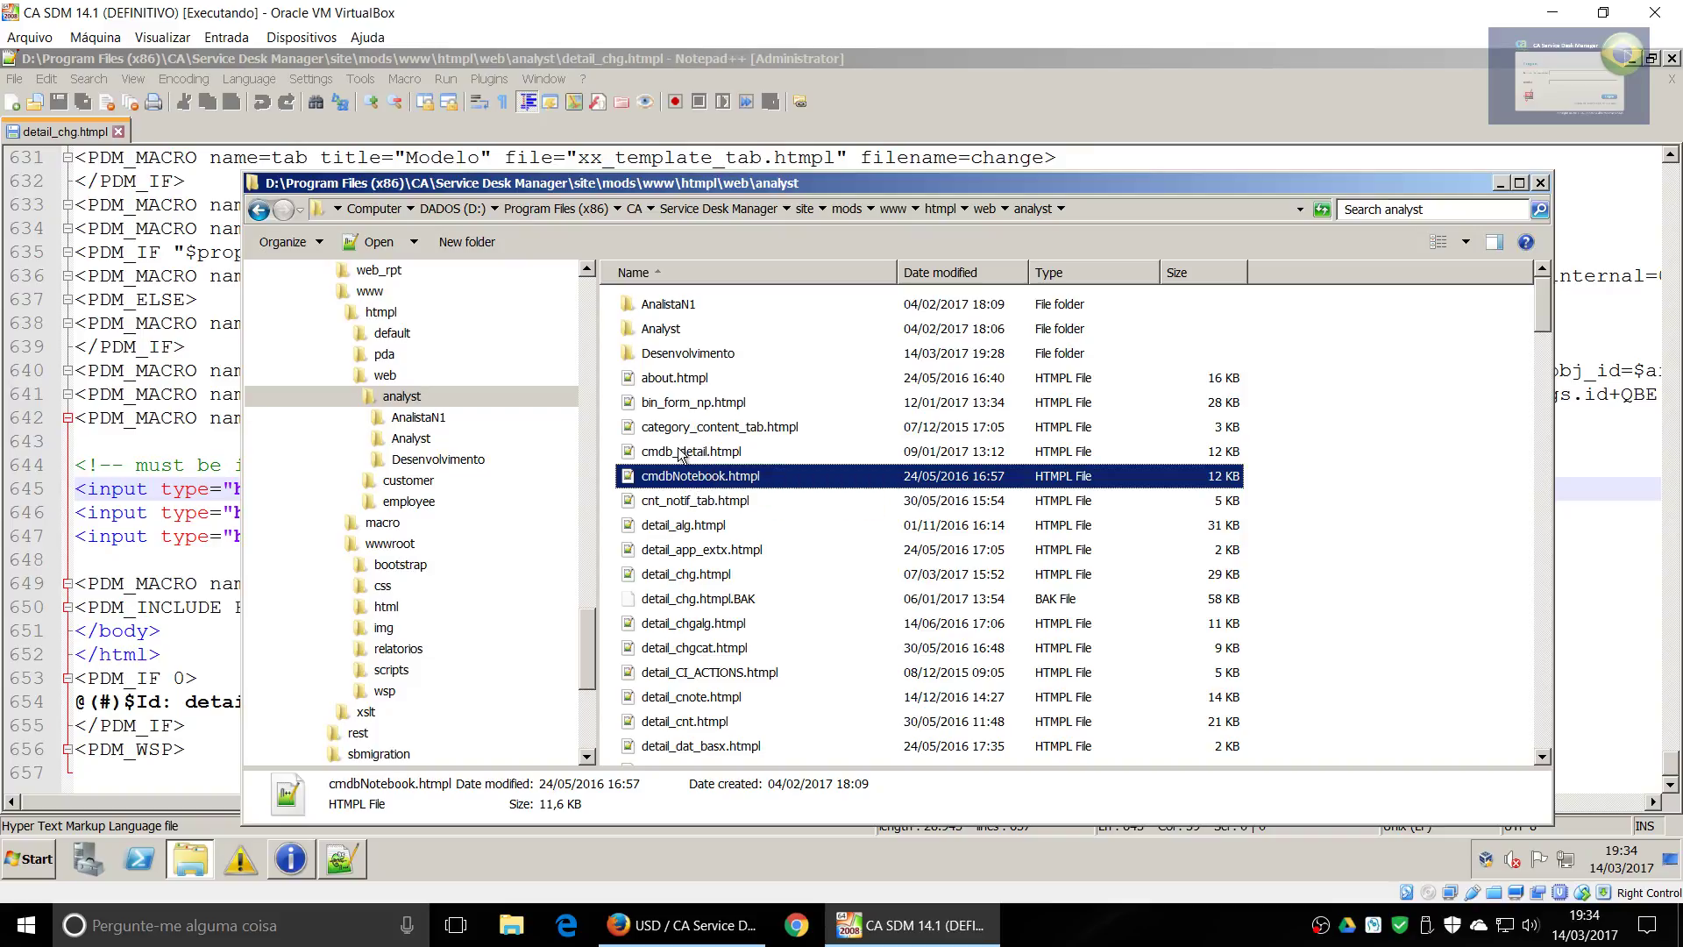
{"action": "left_click", "coordinate": [703, 357]}
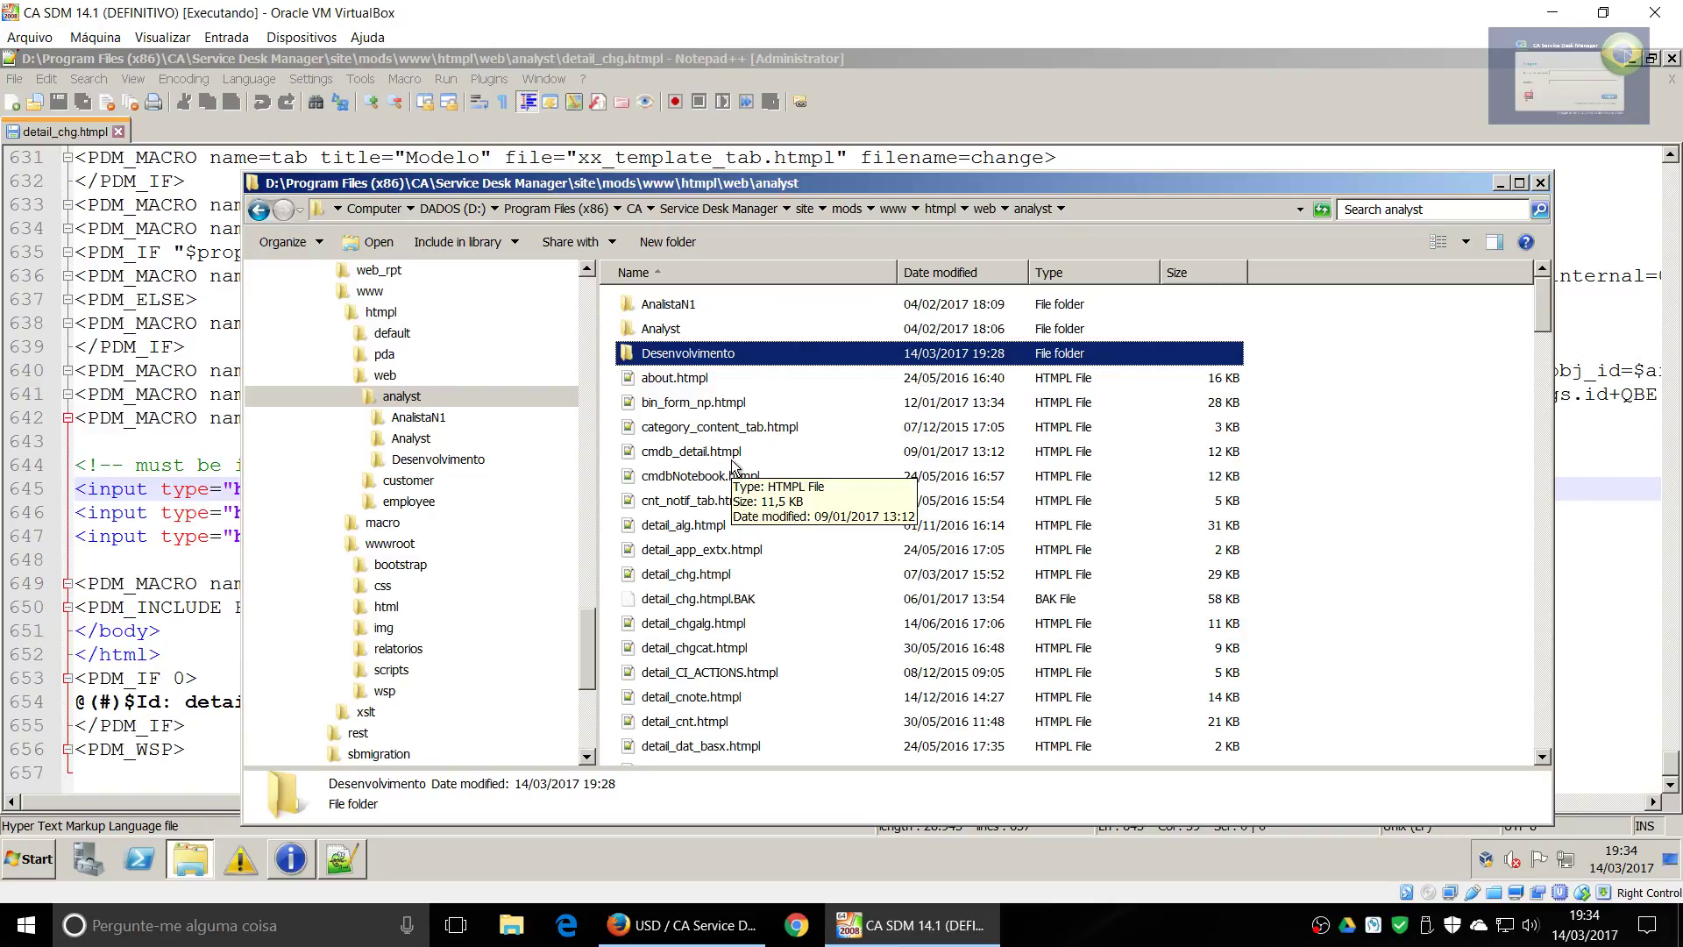
{"action": "left_click", "coordinate": [706, 931]}
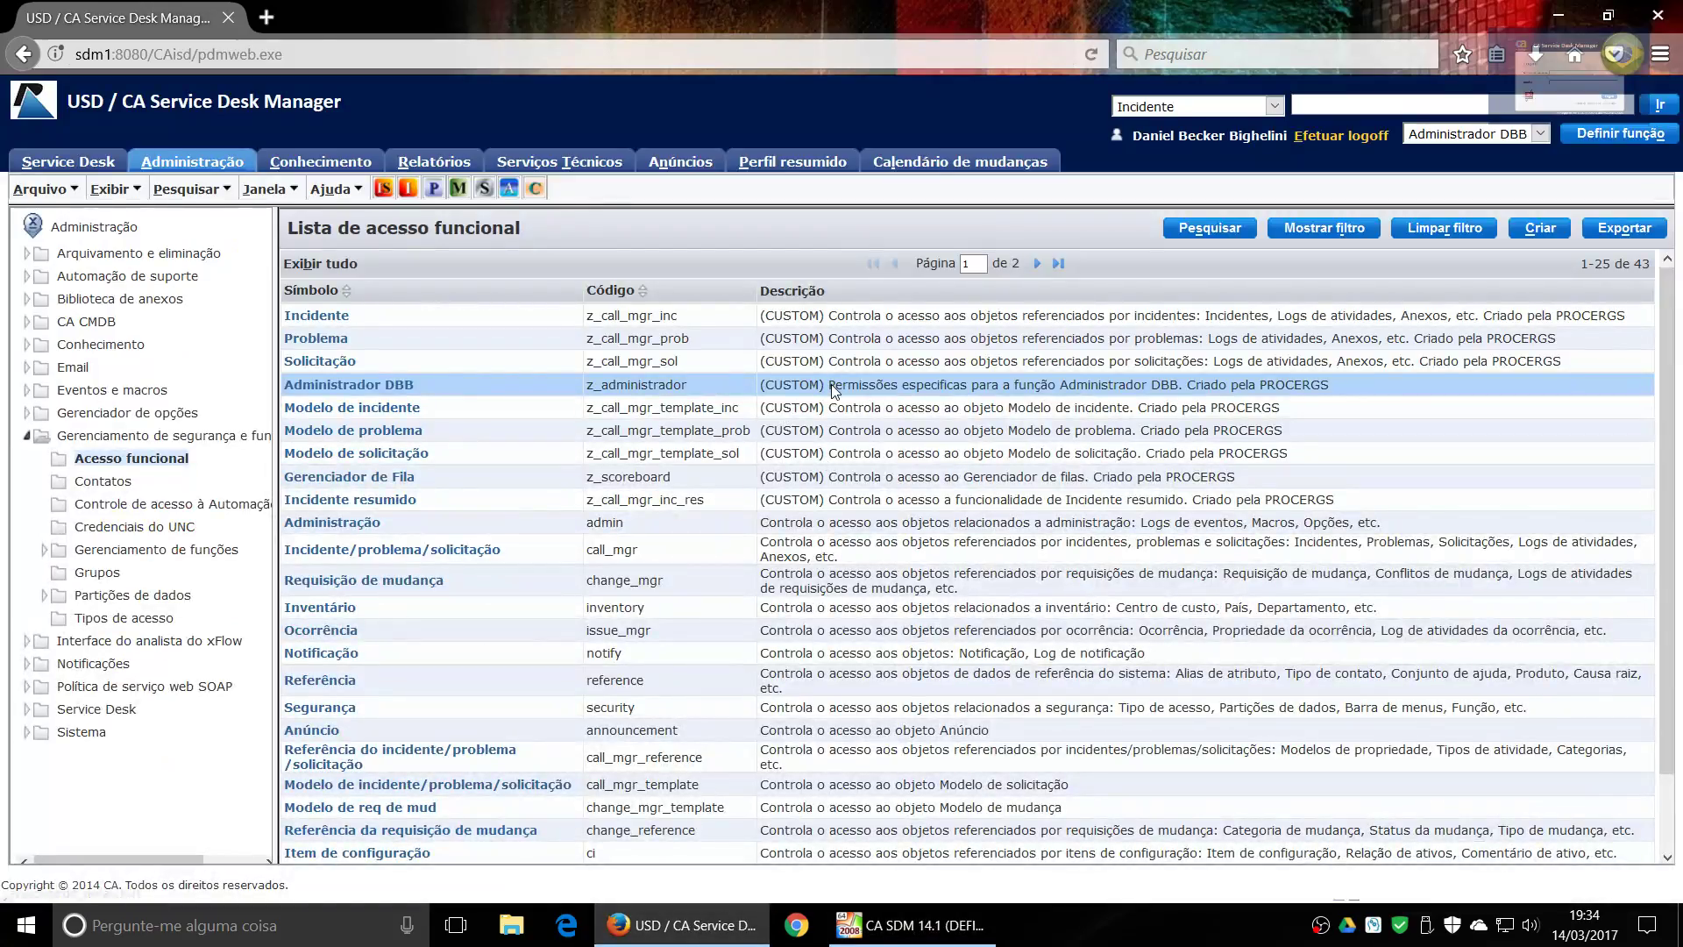